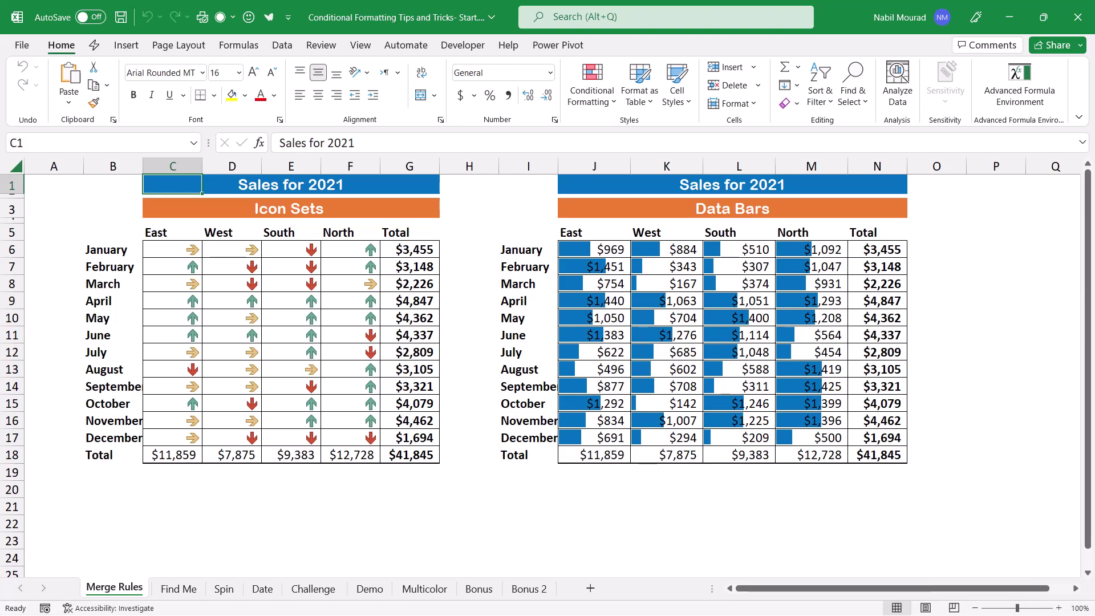
- Copy the icon-set range C6:G18 and merge its conditional formatting into the data-bar range J6:N18
{"action": "left_click_drag", "start_coordinate": [173, 250], "coordinate": [422, 456]}
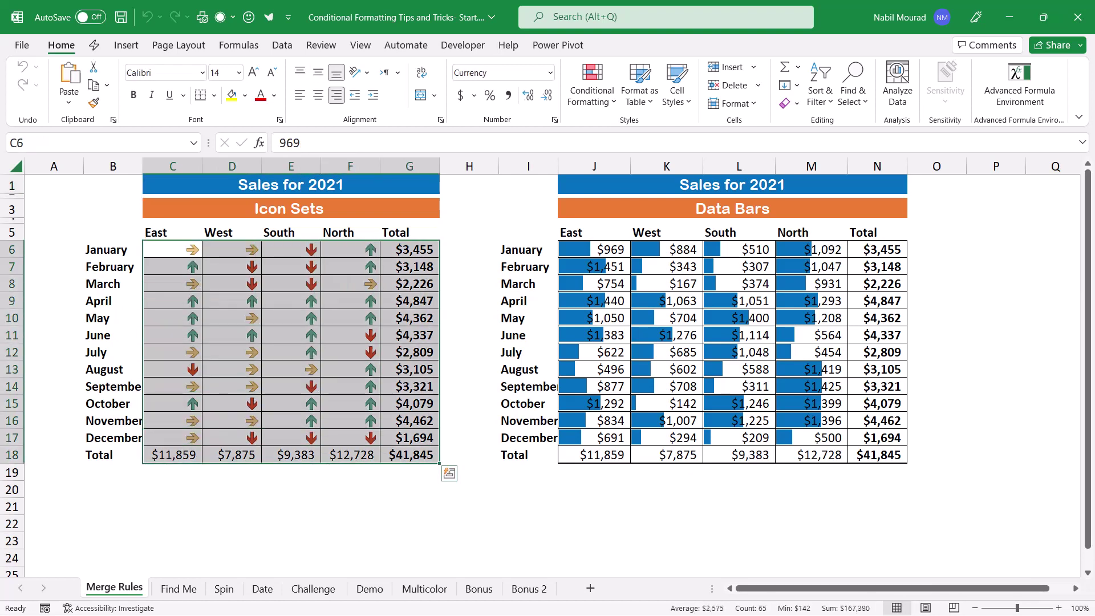
{"action": "left_click", "coordinate": [93, 85]}
{"action": "left_click", "coordinate": [594, 250]}
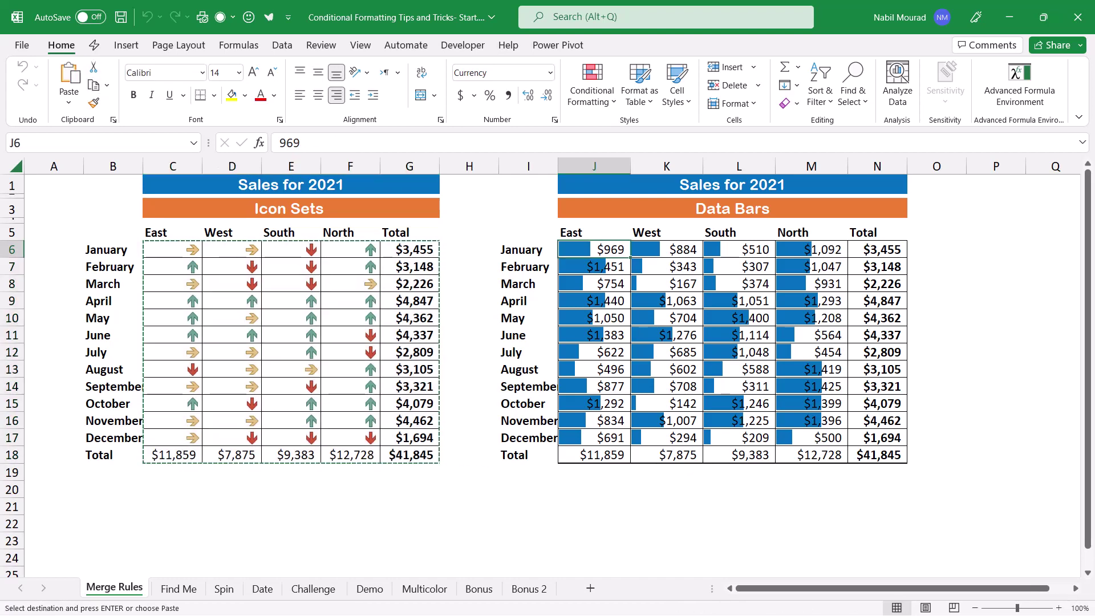
{"action": "left_click_drag", "start_coordinate": [594, 250], "coordinate": [878, 455]}
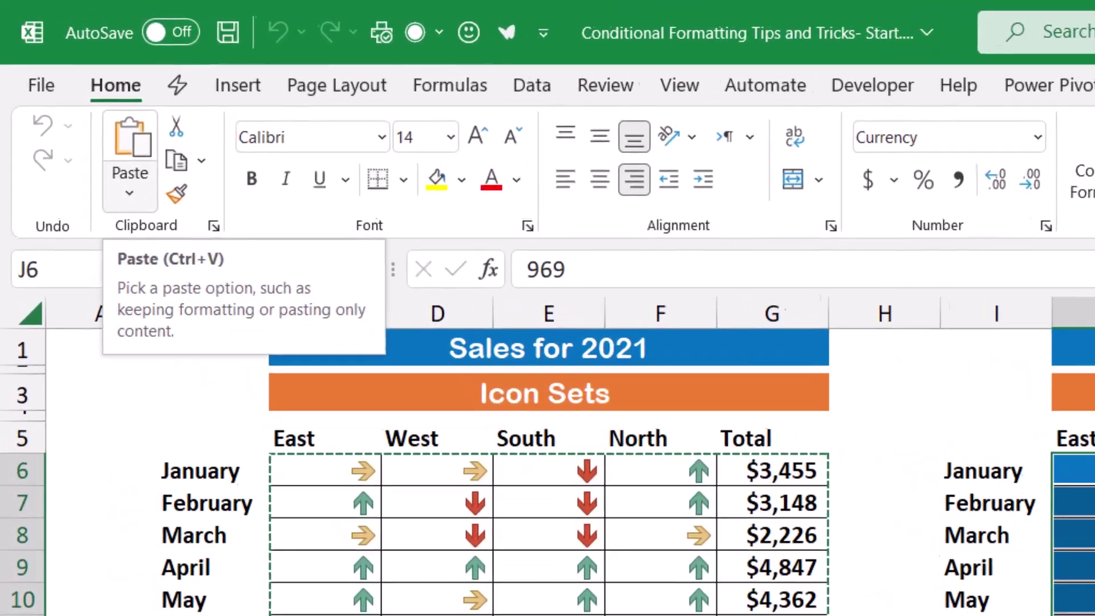
{"action": "left_click", "coordinate": [68, 102]}
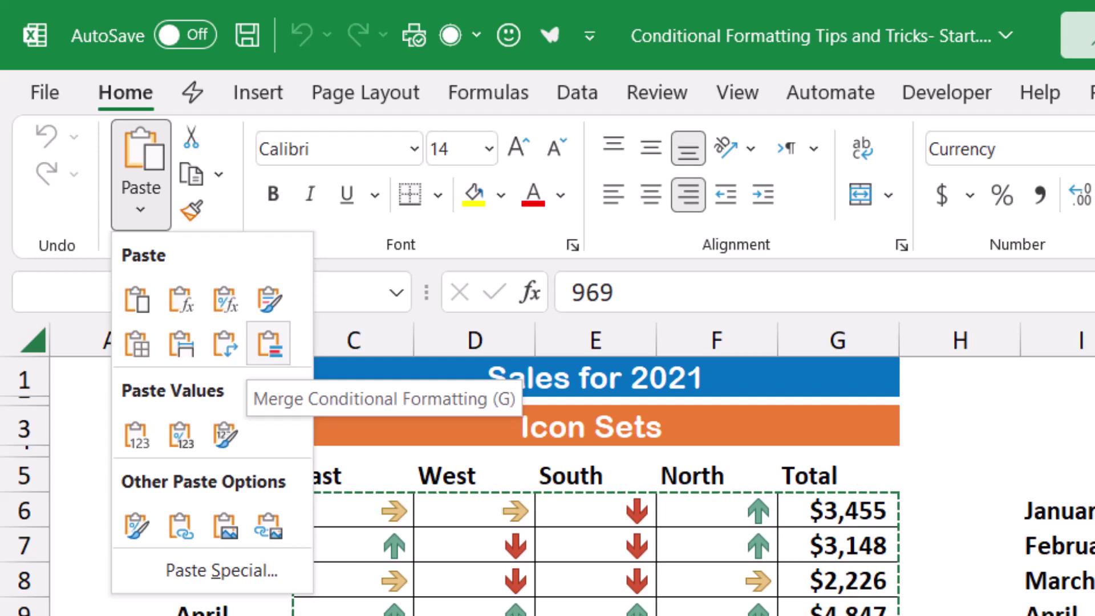
{"action": "key", "text": "g"}
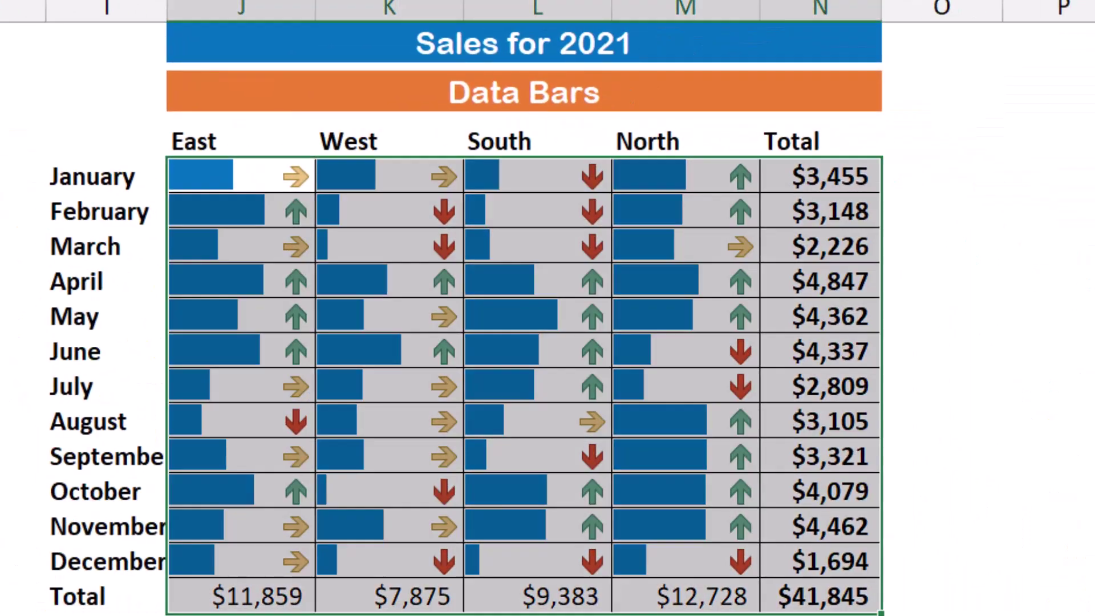
{"action": "left_click", "coordinate": [242, 176]}
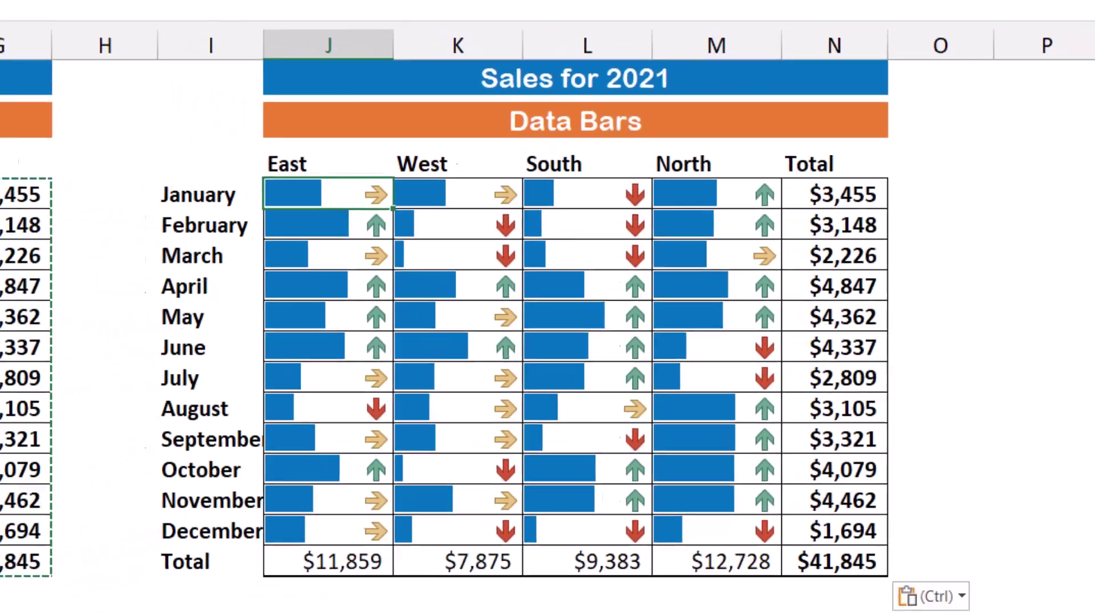
- Select all cells containing conditional formatting on the Find Me sheet
{"action": "key", "text": "ctrl+Page_Down"}
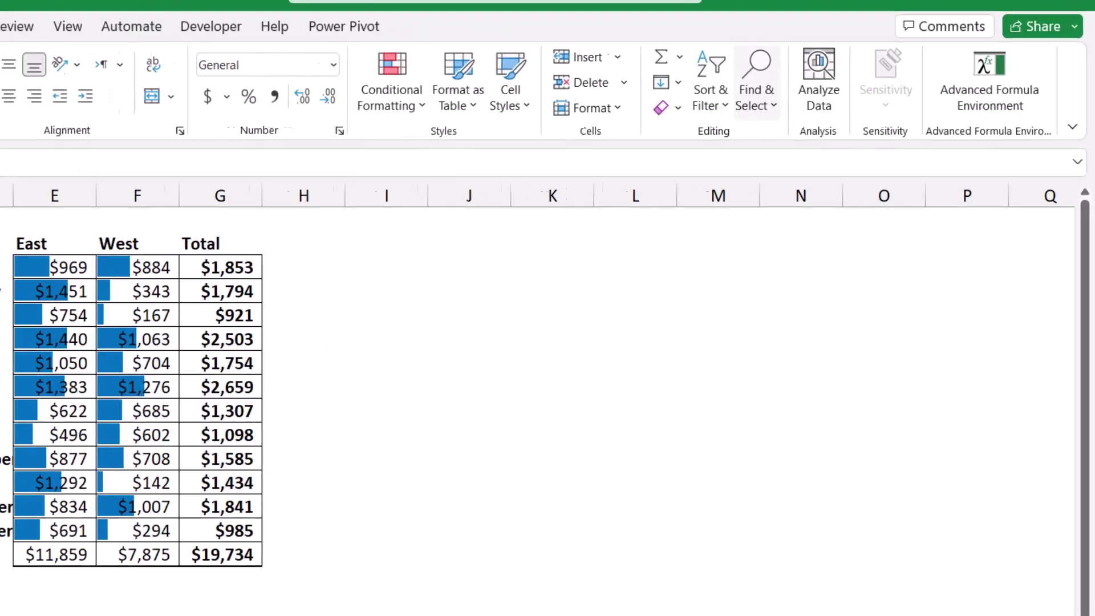
{"action": "left_click", "coordinate": [854, 86]}
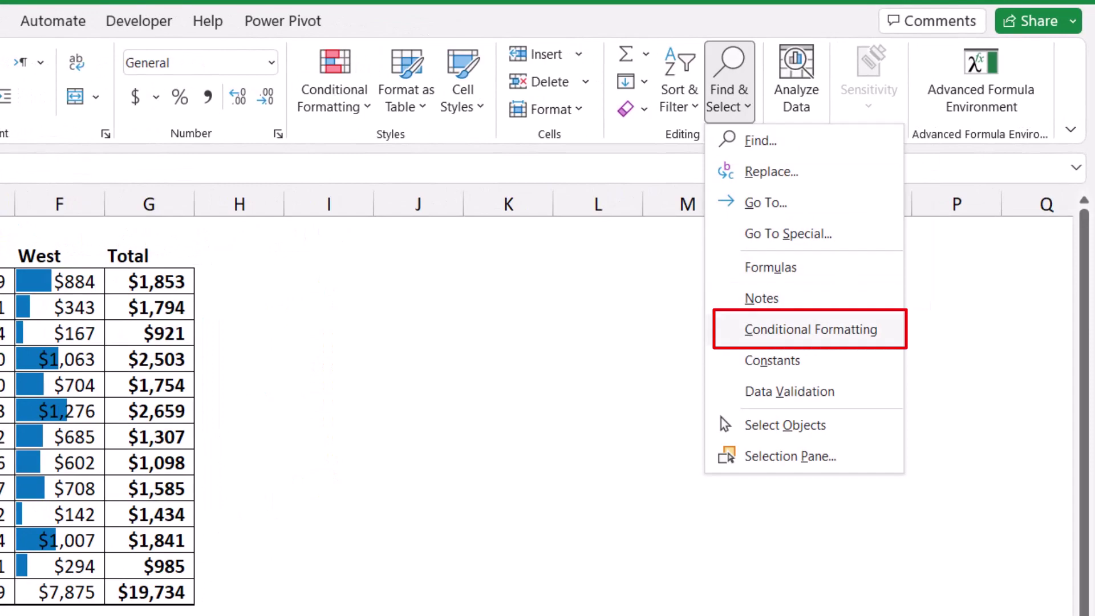
{"action": "left_click", "coordinate": [810, 330]}
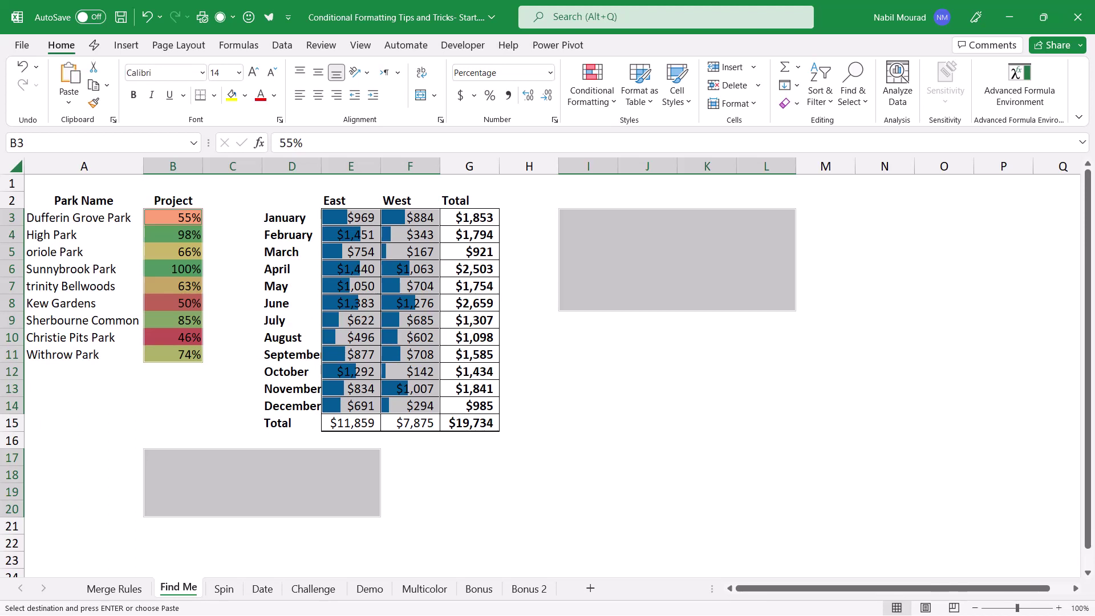
- Enter 48 in J4 and 156 in J5 to test the hidden conditional formatting there
{"action": "left_click", "coordinate": [648, 234]}
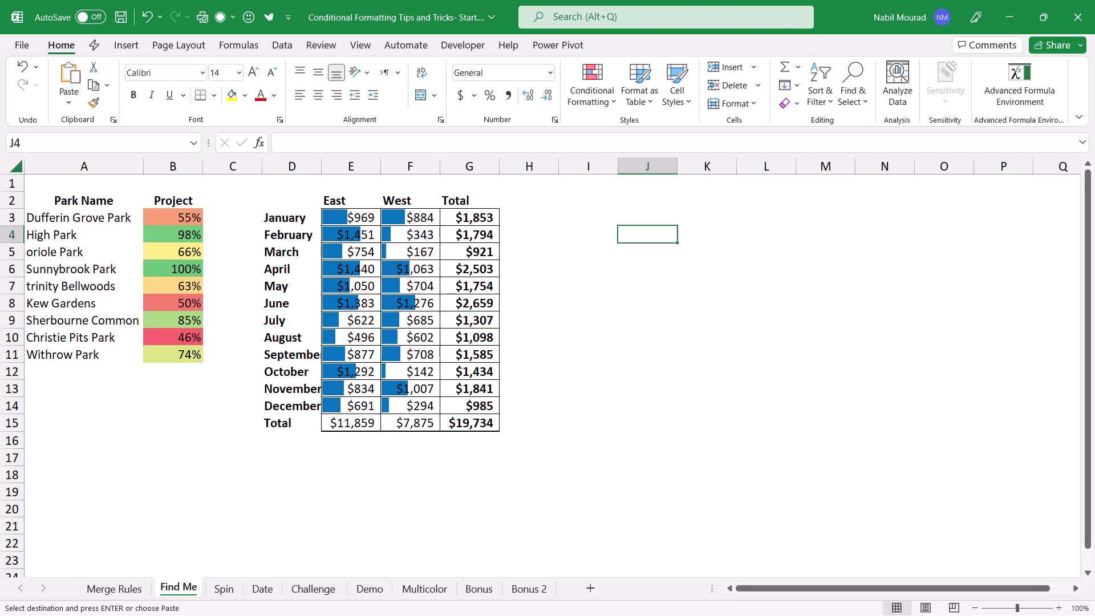
{"action": "type", "text": "48"}
{"action": "key", "text": "Return"}
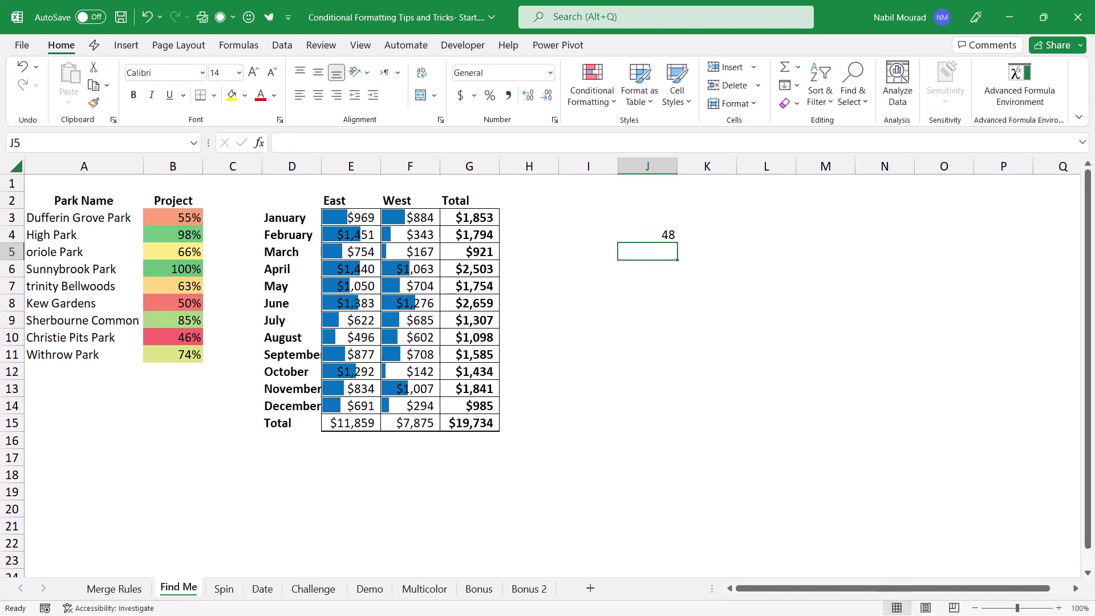
{"action": "type", "text": "156"}
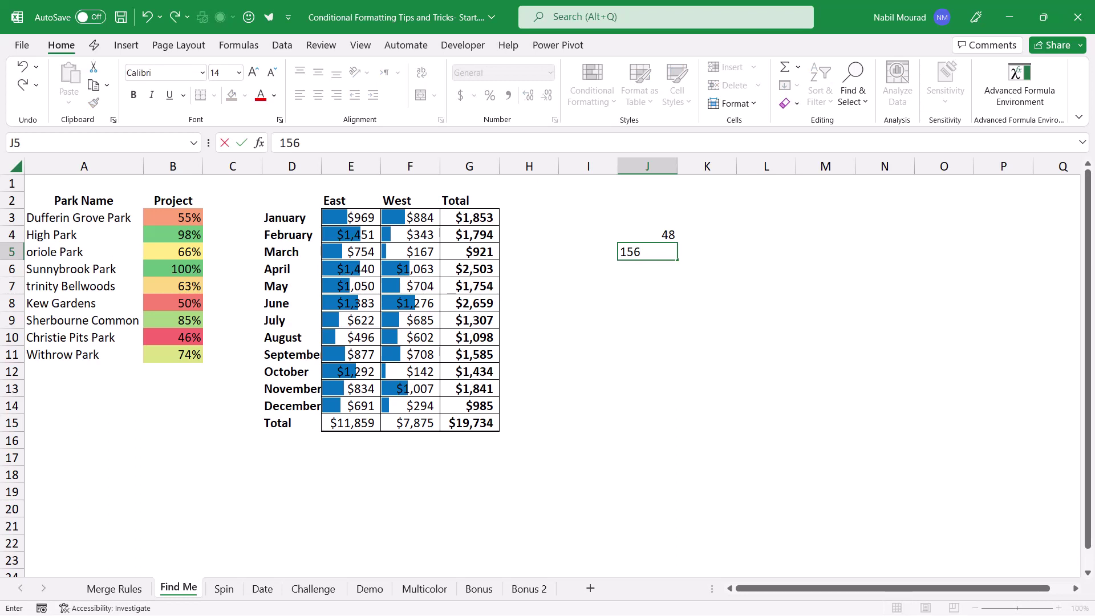
{"action": "key", "text": "Return"}
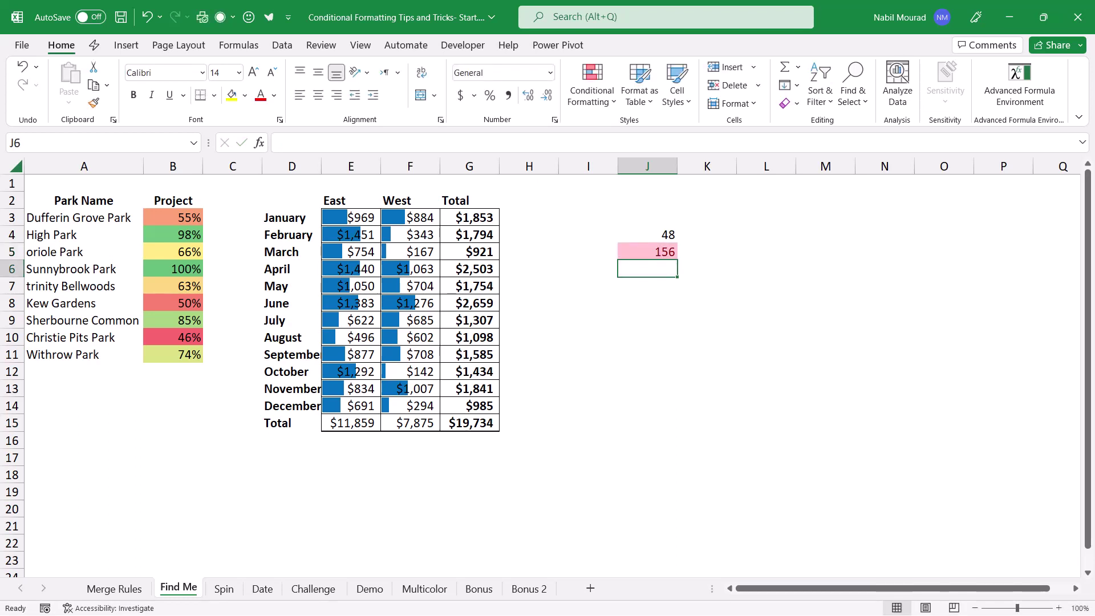
- Enter 98 in C18, 56 in D18 and 98 in D19 to test the hidden formatting below the tables
{"action": "left_click", "coordinate": [232, 474]}
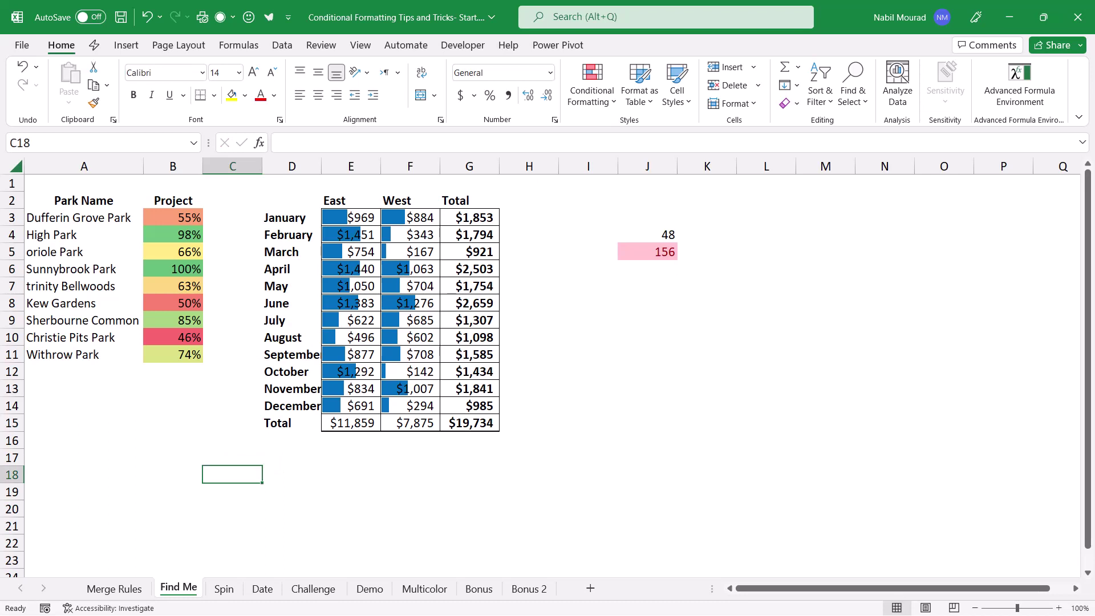
{"action": "type", "text": "98"}
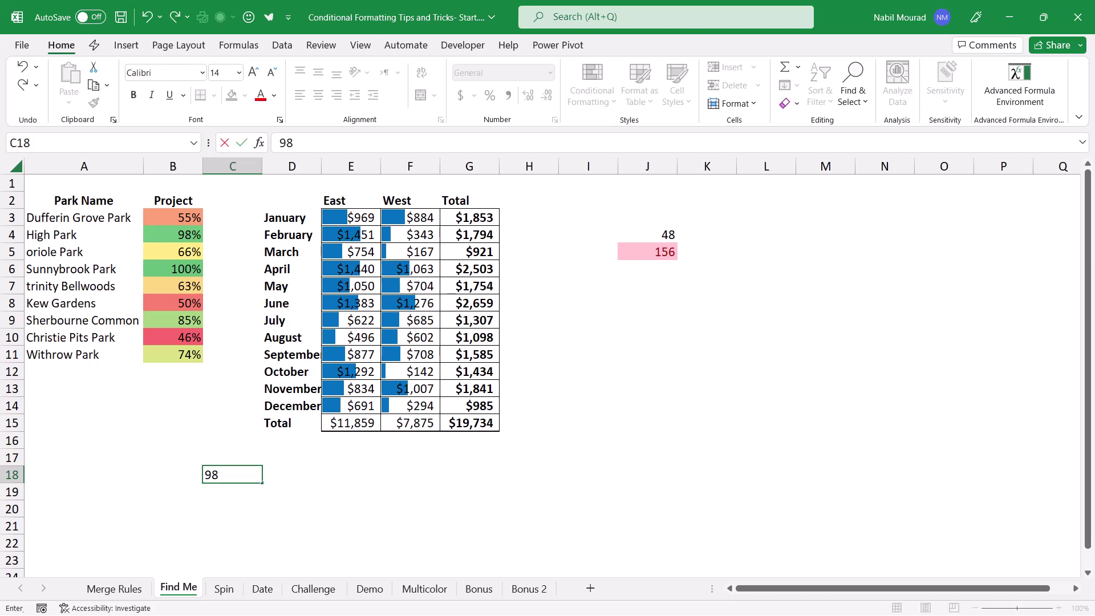
{"action": "key", "text": "Tab"}
{"action": "type", "text": "56"}
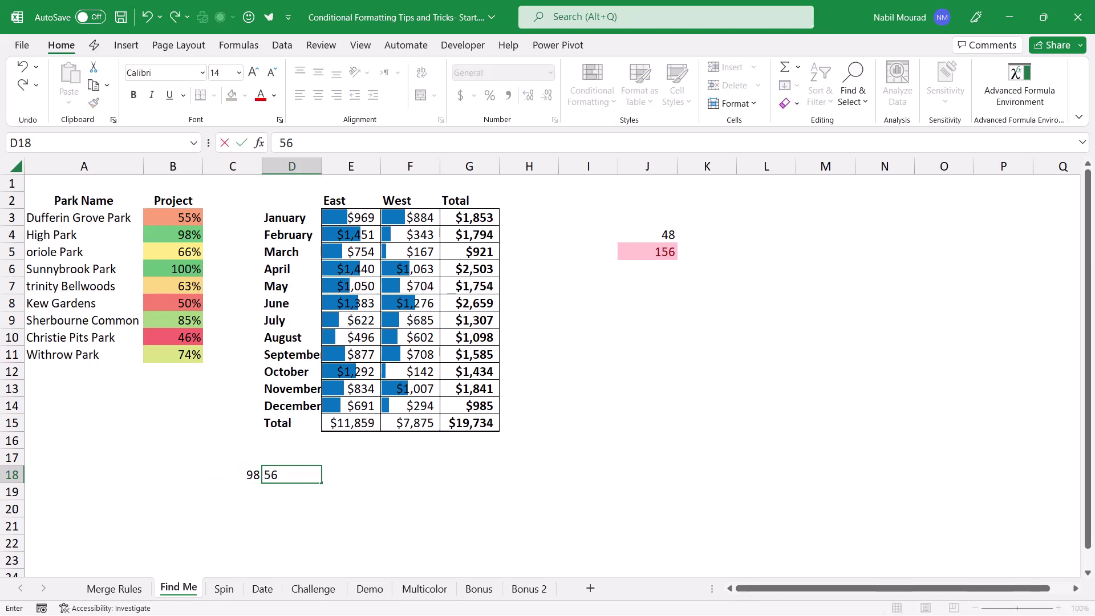
{"action": "key", "text": "Return"}
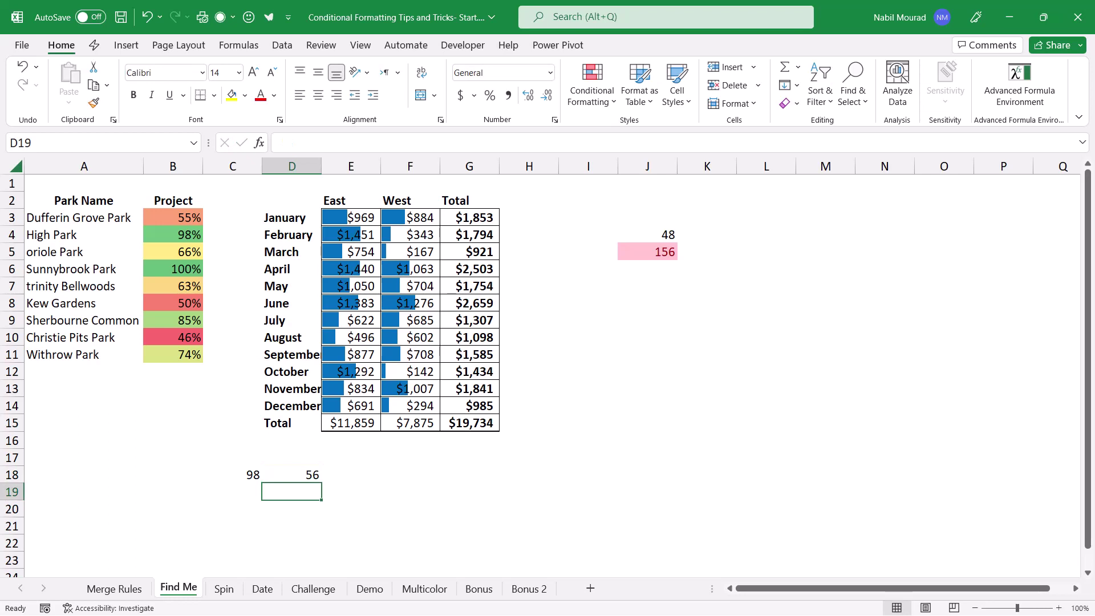
{"action": "type", "text": "98"}
{"action": "key", "text": "Return"}
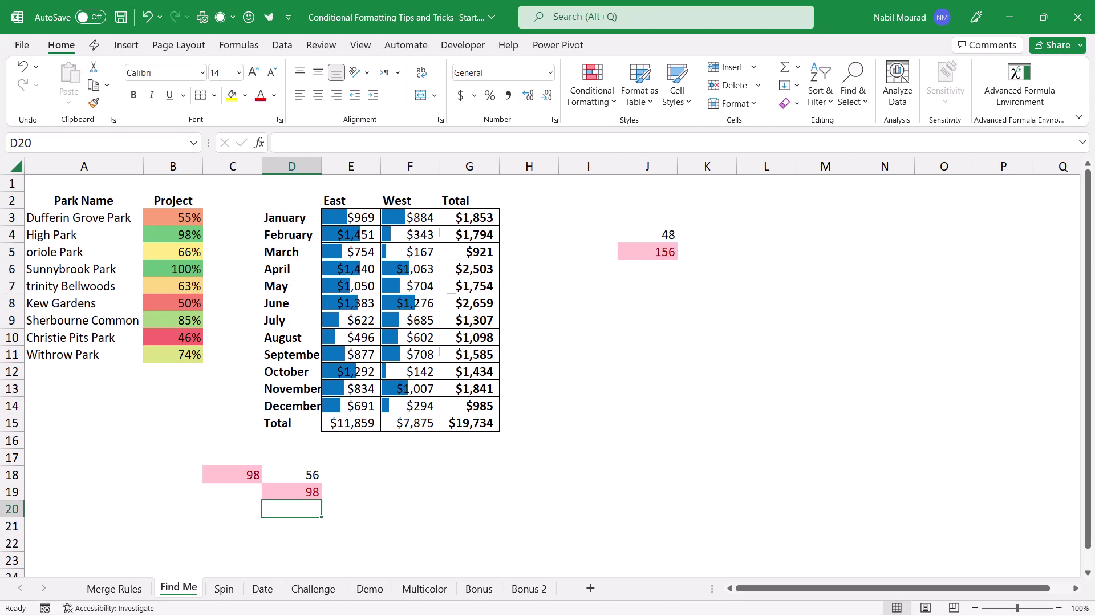
- Show the options for clearing conditional formatting rules on the Find Me sheet
{"action": "left_click", "coordinate": [592, 86]}
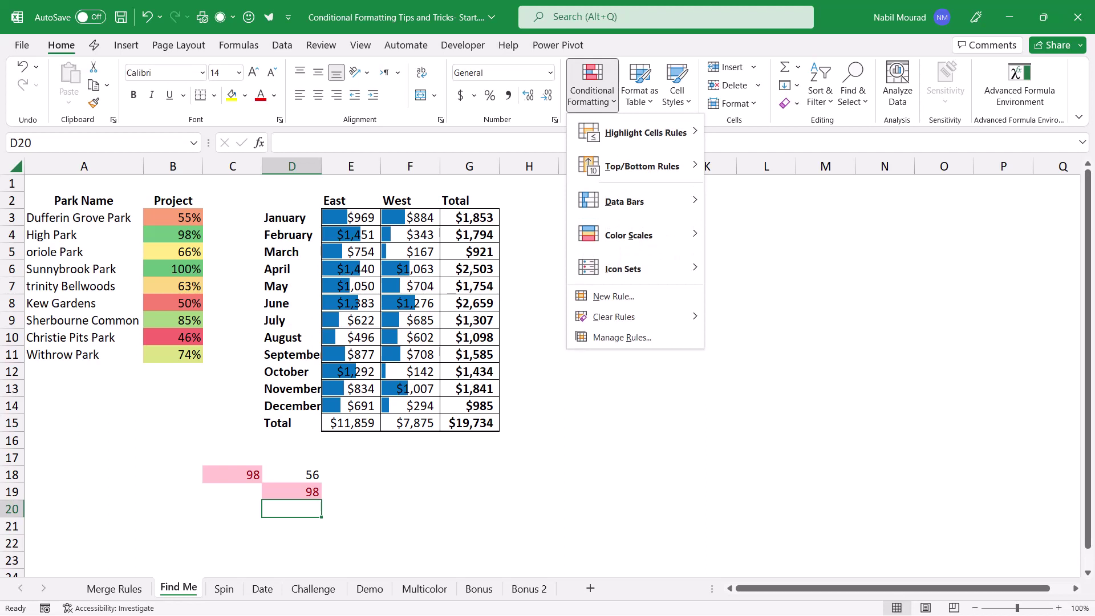
{"action": "mouse_move", "coordinate": [614, 317]}
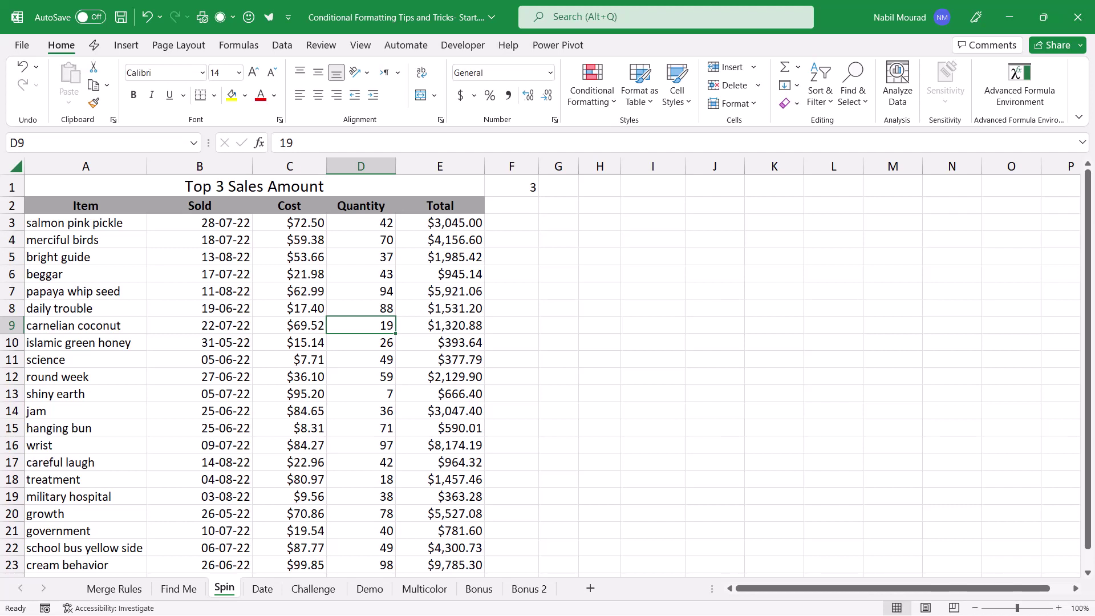
{"action": "left_click_drag", "start_coordinate": [440, 223], "coordinate": [450, 429]}
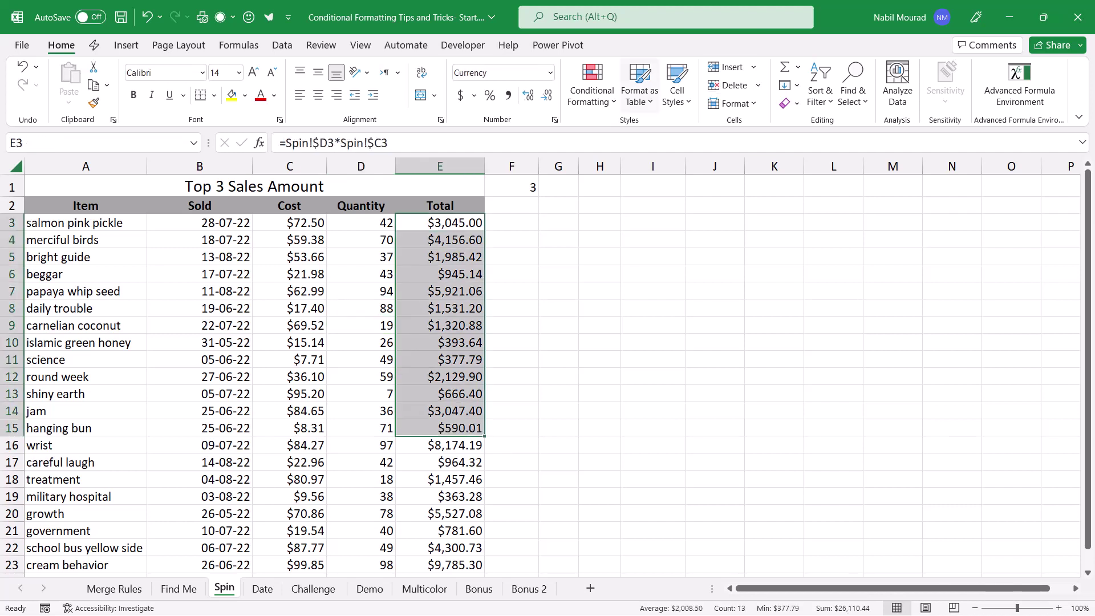
{"action": "left_click", "coordinate": [593, 91]}
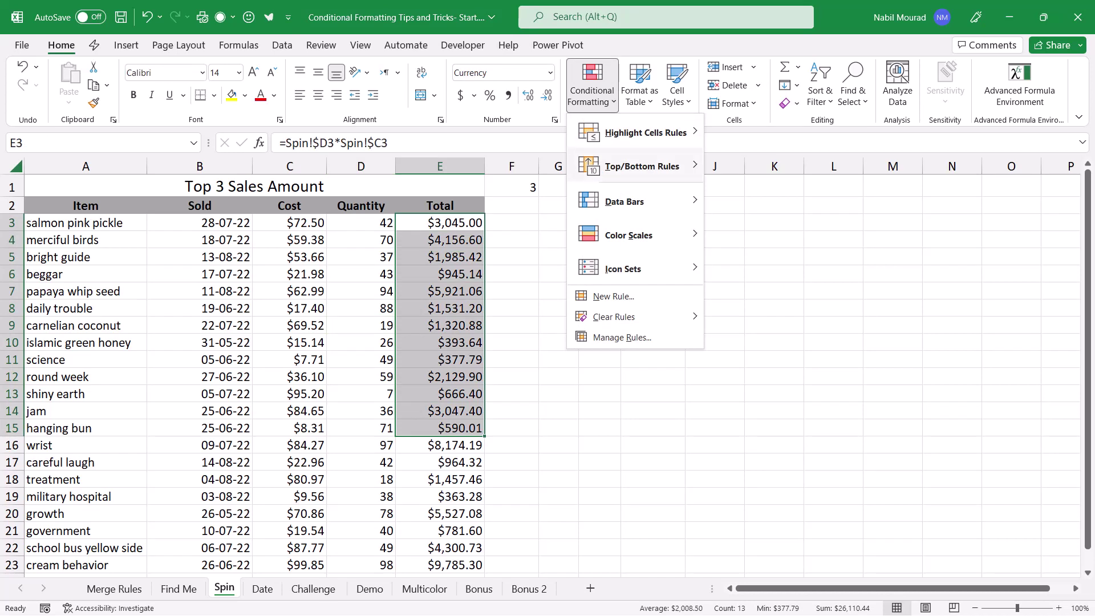
{"action": "mouse_move", "coordinate": [641, 166]}
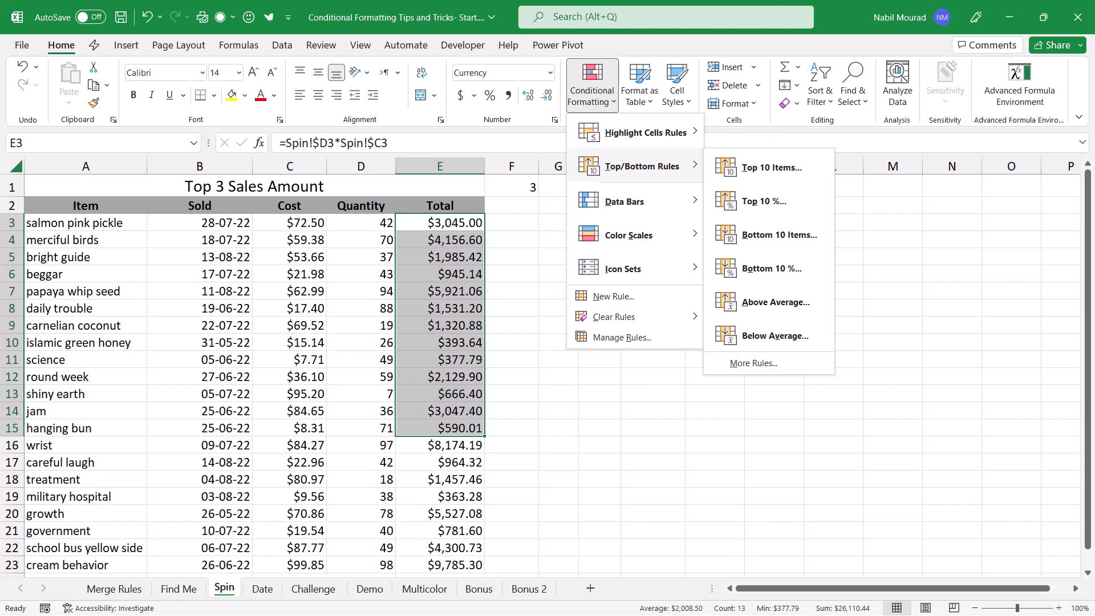
{"action": "key", "text": "Escape"}
{"action": "key", "text": "Escape"}
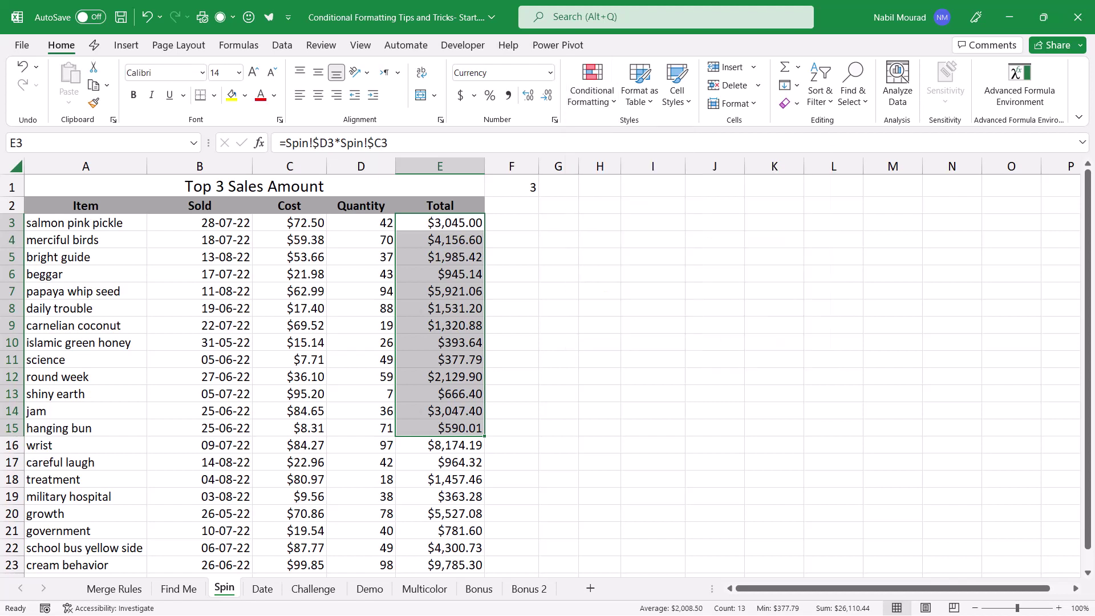
{"action": "left_click", "coordinate": [440, 223]}
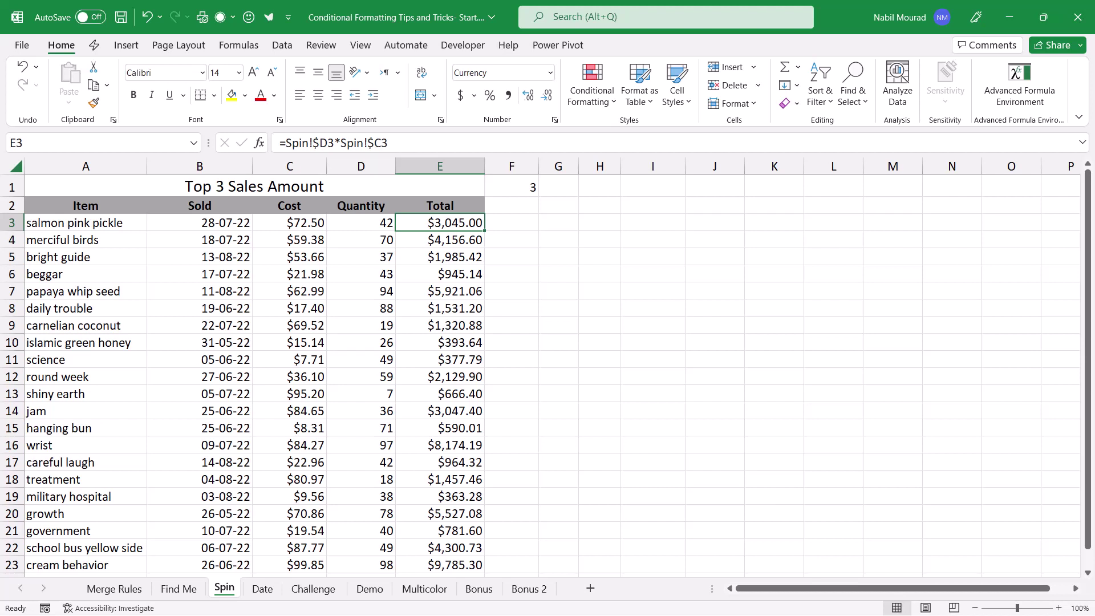
- Start a new formula-based conditional formatting rule for A3:E23 on the Spin sheet
{"action": "left_click_drag", "start_coordinate": [85, 223], "coordinate": [440, 223]}
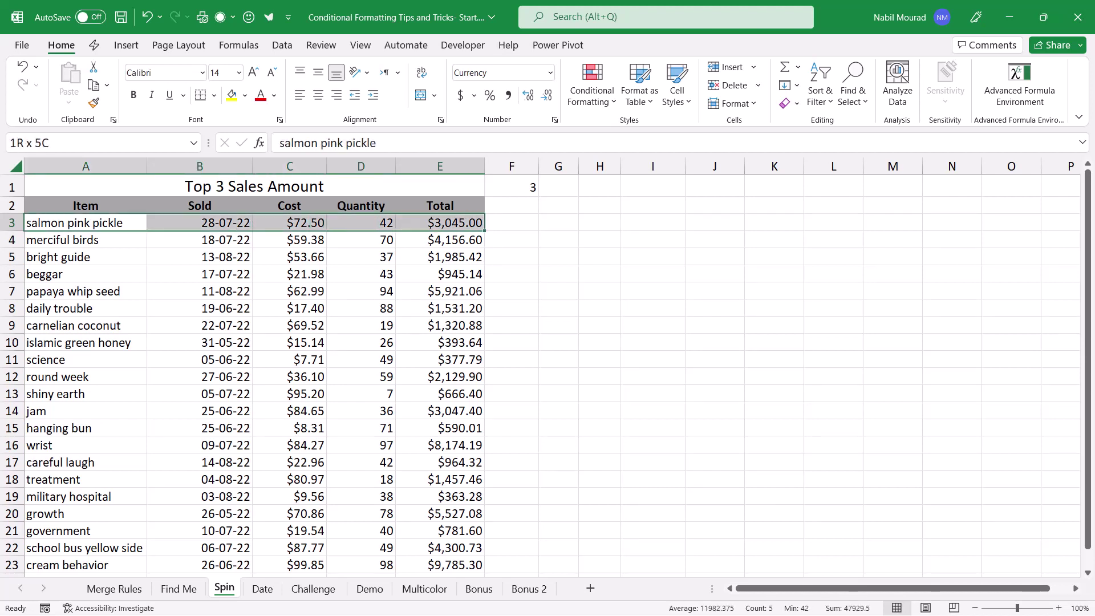
{"action": "left_click_drag", "start_coordinate": [439, 222], "coordinate": [440, 223]}
{"action": "key", "text": "ctrl+shift+Down"}
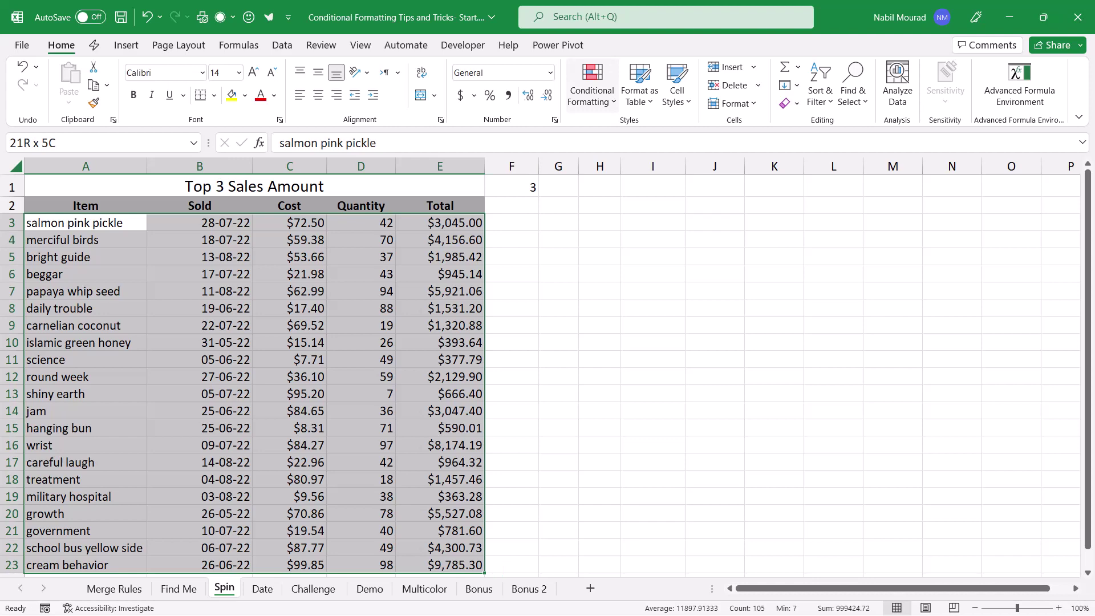
{"action": "left_click", "coordinate": [592, 86]}
{"action": "mouse_move", "coordinate": [628, 269]}
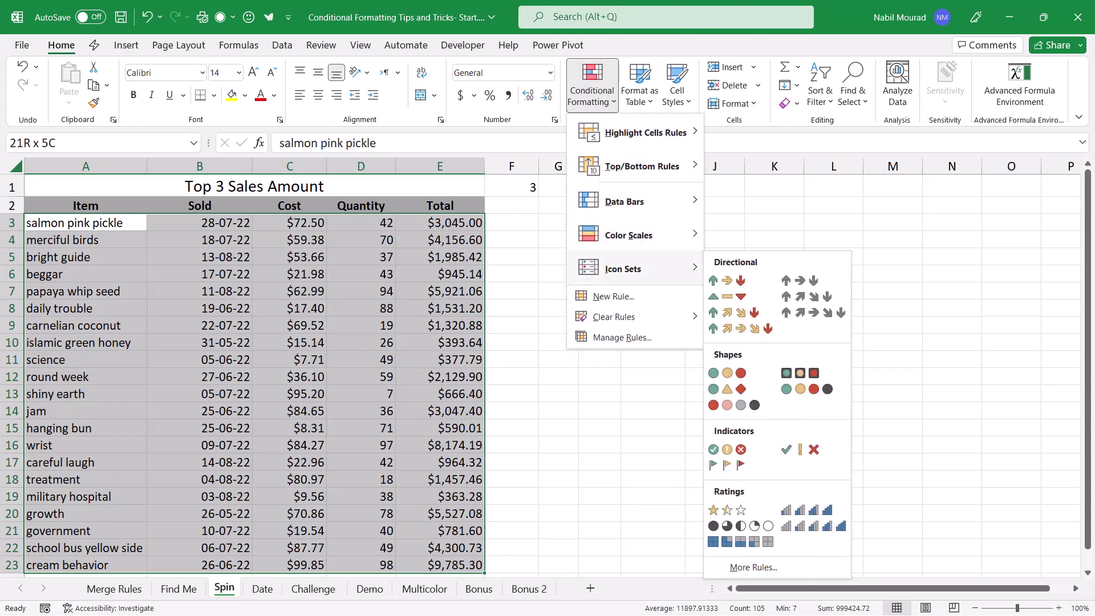
{"action": "left_click", "coordinate": [613, 296]}
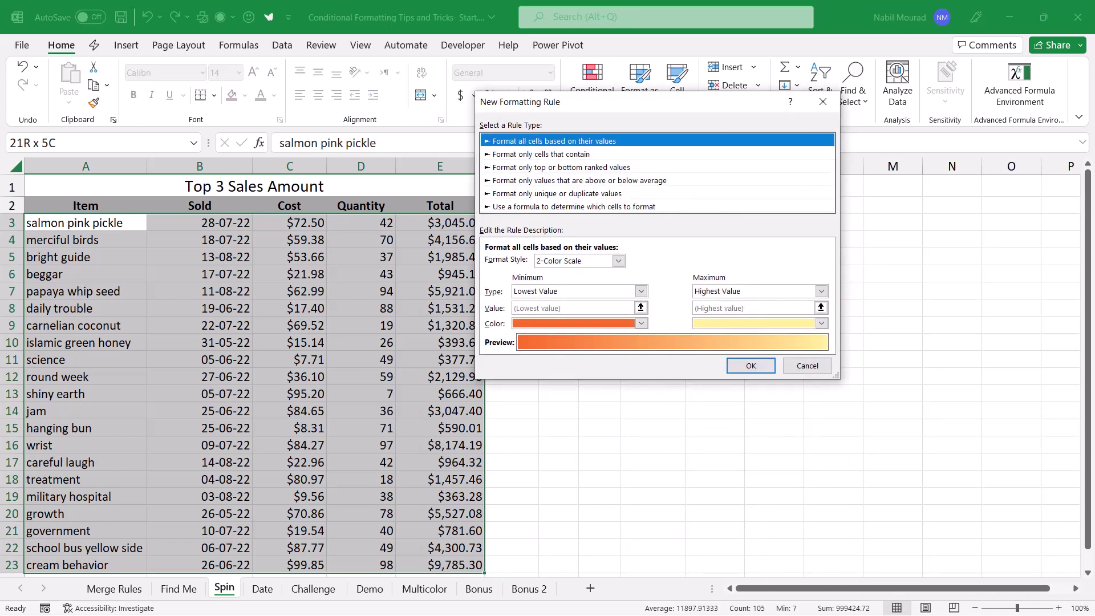
{"action": "left_click", "coordinate": [574, 207]}
{"action": "left_click_drag", "start_coordinate": [570, 101], "coordinate": [660, 249]}
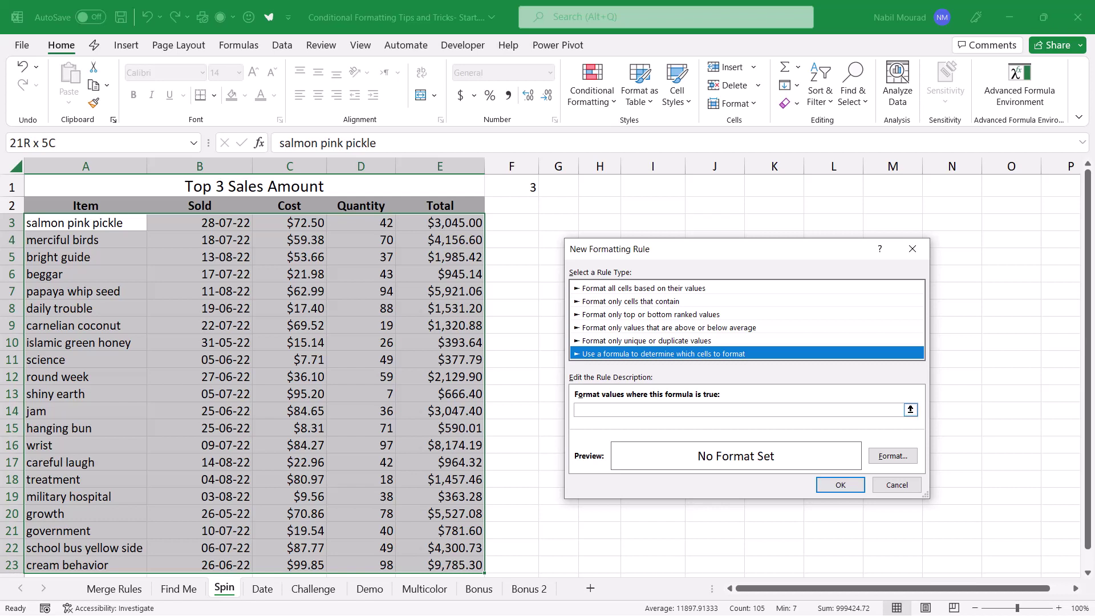
- Enter the rule formula =$E3>=Large($E$3:$E$23,$F$1) to match rows whose total ranks within the number in F1
{"action": "left_click", "coordinate": [735, 410]}
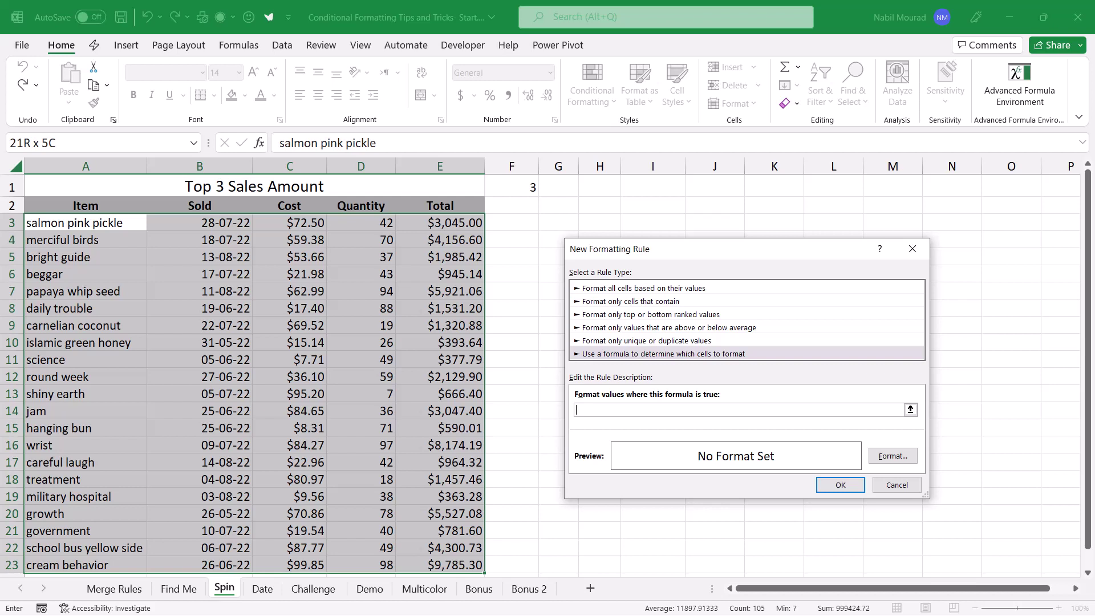
{"action": "type", "text": "="}
{"action": "left_click", "coordinate": [440, 223]}
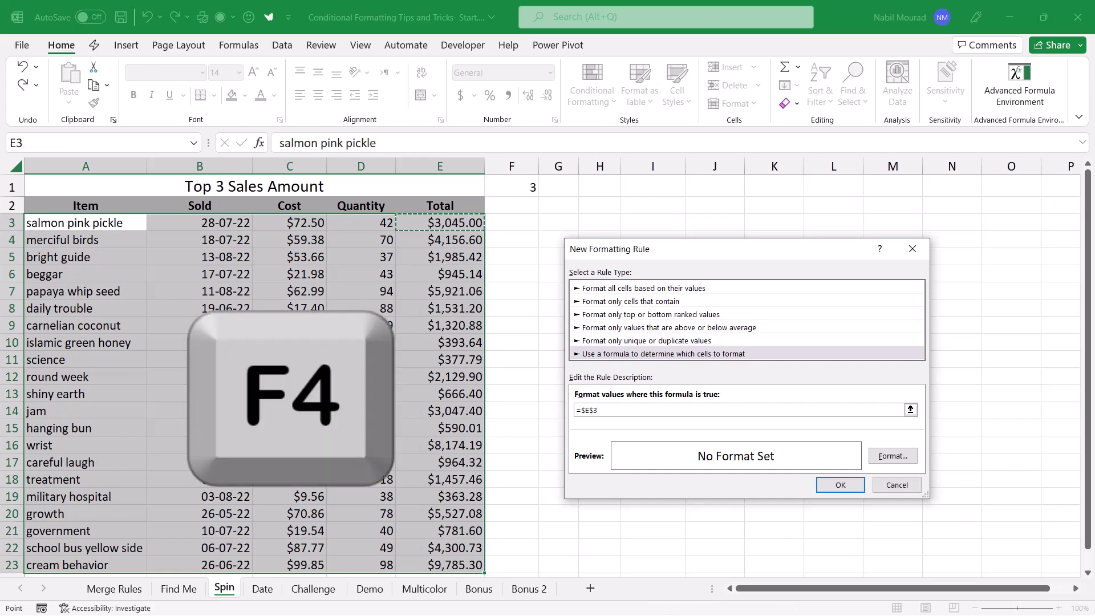
{"action": "key", "text": "F4"}
{"action": "key", "text": "F4"}
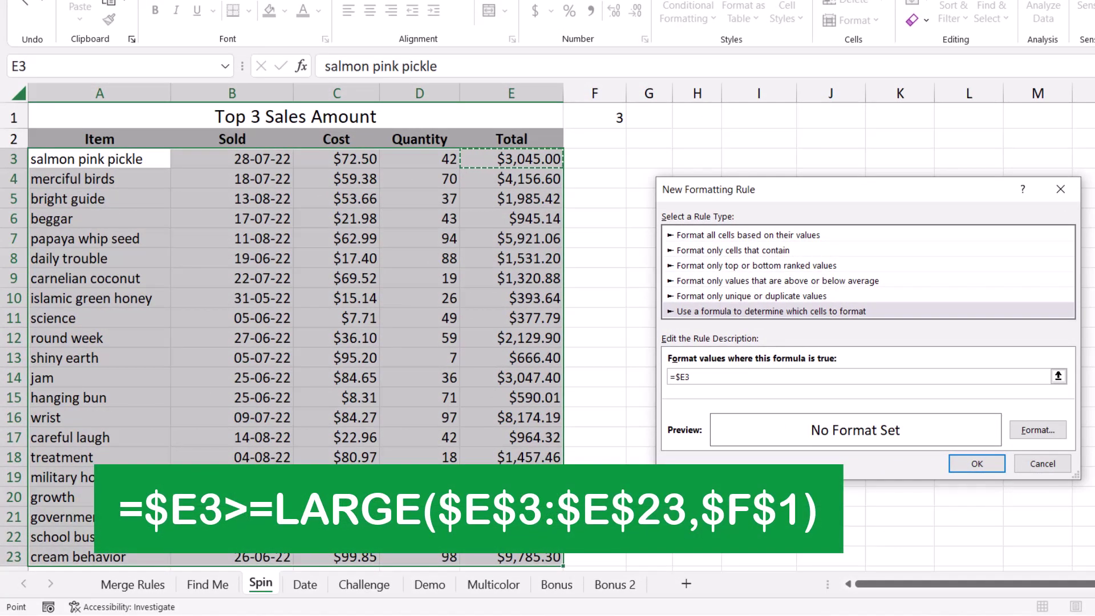
{"action": "type", "text": ">="}
{"action": "type", "text": "Large("}
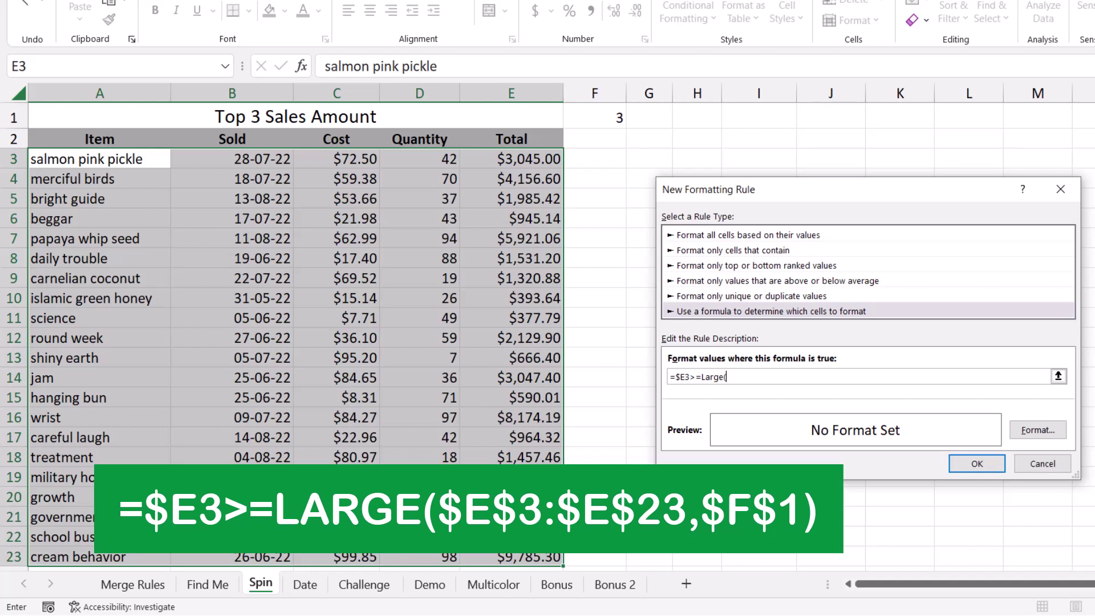
{"action": "left_click", "coordinate": [511, 159]}
{"action": "key", "text": "ctrl+shift+Down"}
{"action": "type", "text": ","}
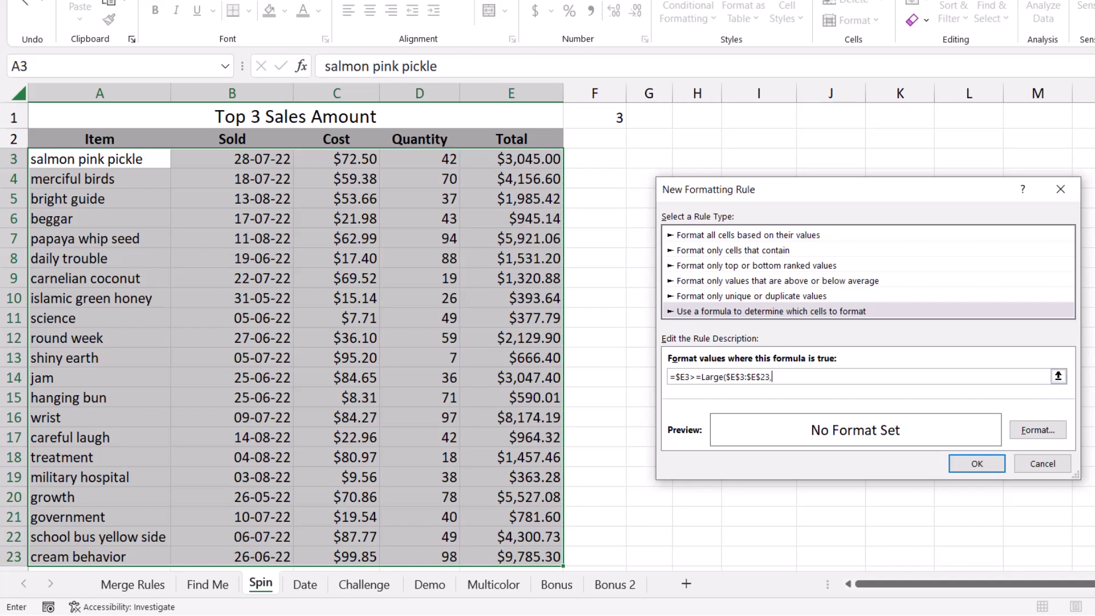
{"action": "left_click", "coordinate": [595, 117]}
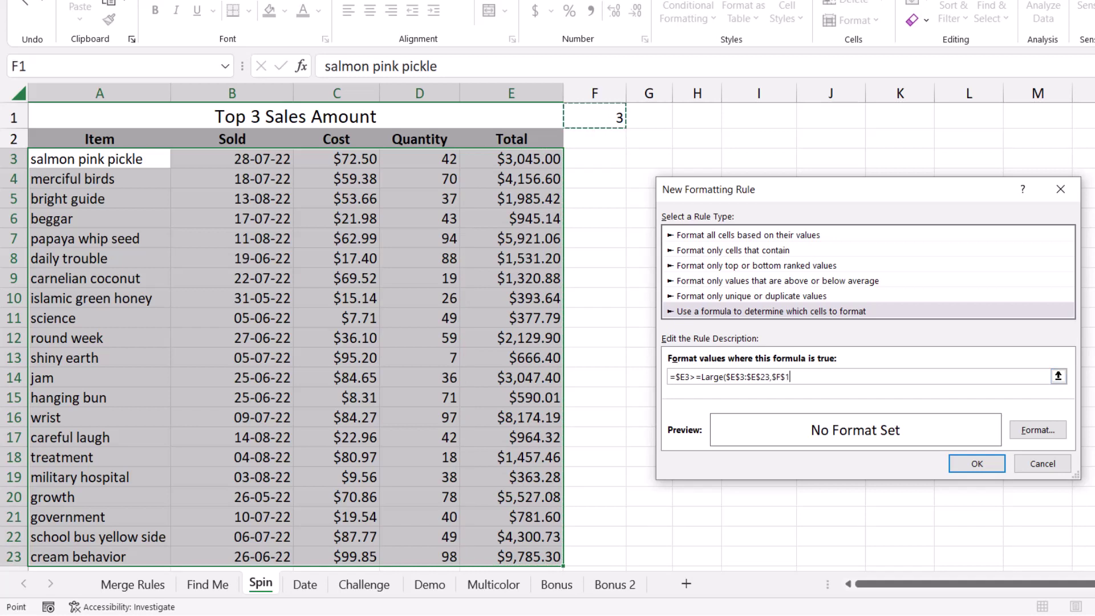
{"action": "type", "text": ")"}
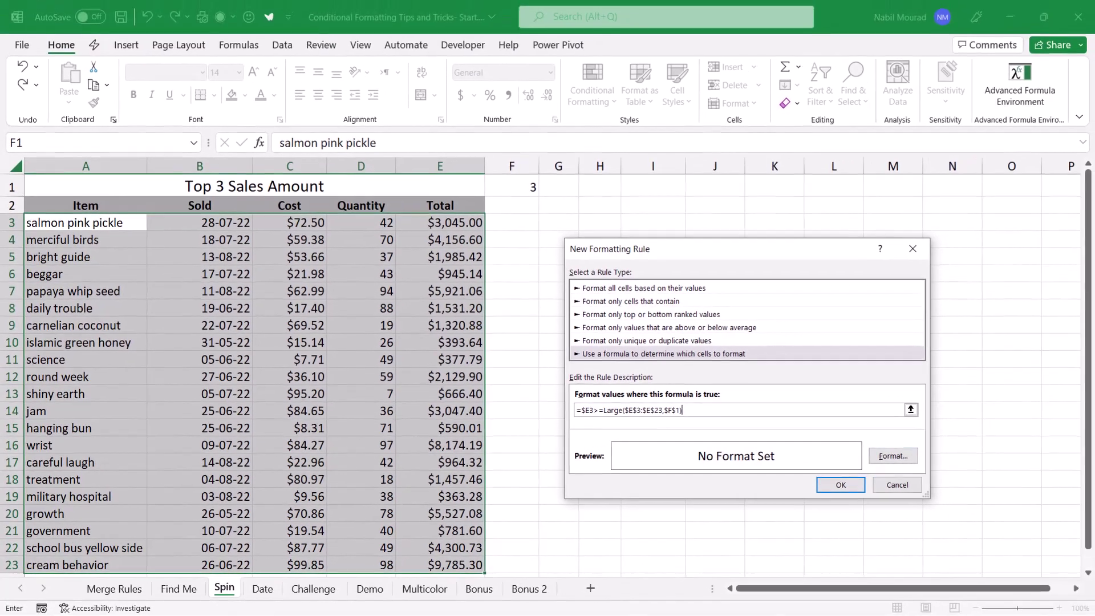
- Give the rule a yellow fill and apply it to the sales table
{"action": "left_click", "coordinate": [1039, 430]}
{"action": "key", "text": "Return"}
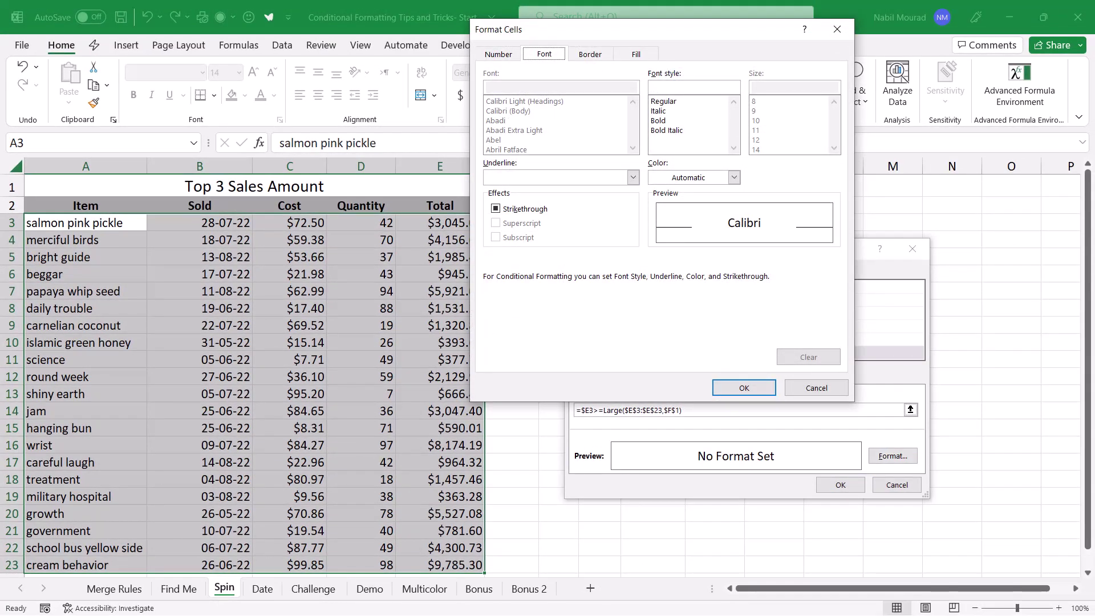
{"action": "left_click", "coordinate": [636, 55]}
{"action": "left_click", "coordinate": [535, 190]}
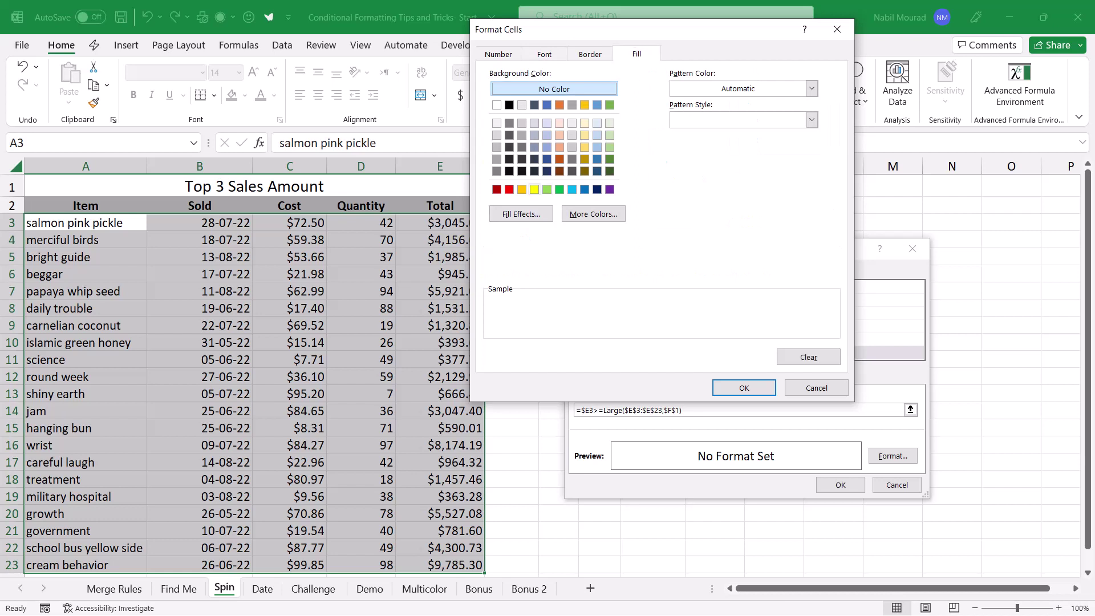
{"action": "left_click", "coordinate": [534, 189]}
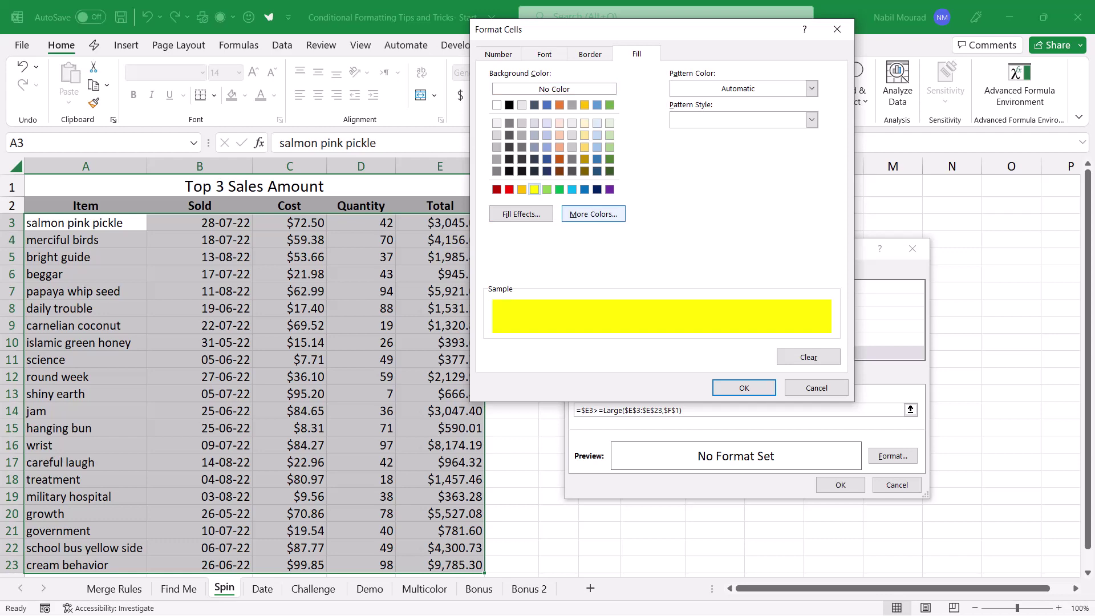
{"action": "left_click", "coordinate": [745, 388]}
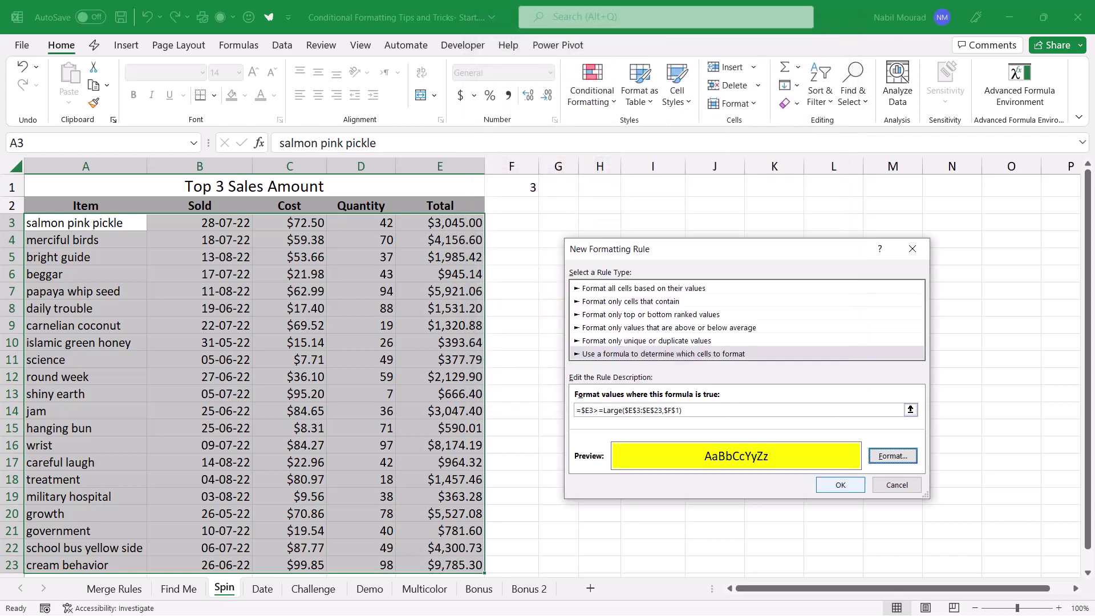
{"action": "left_click", "coordinate": [841, 485]}
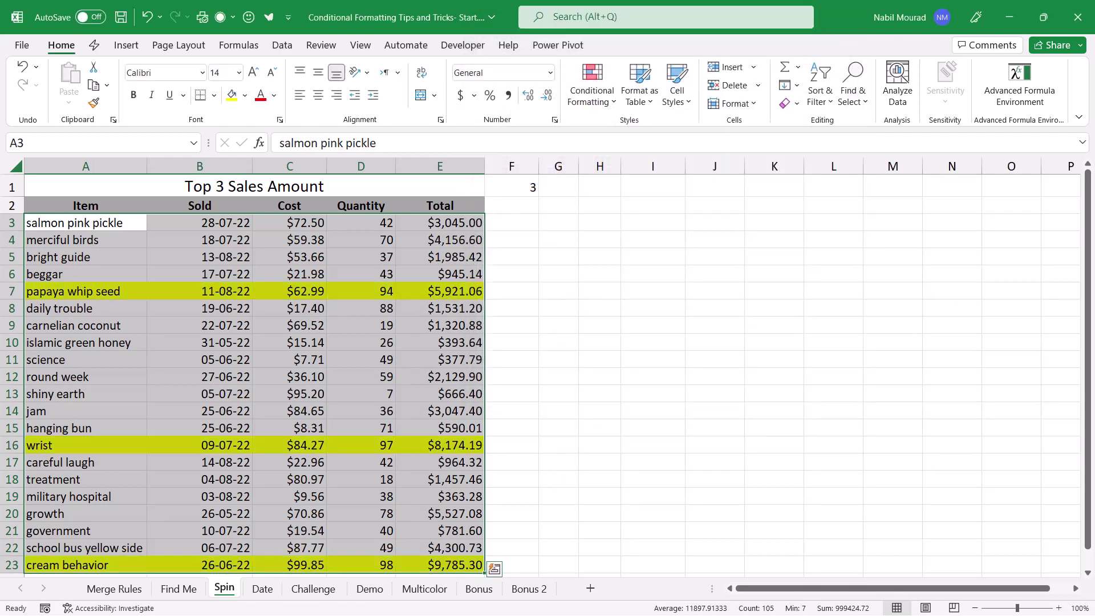
{"action": "left_click", "coordinate": [559, 376]}
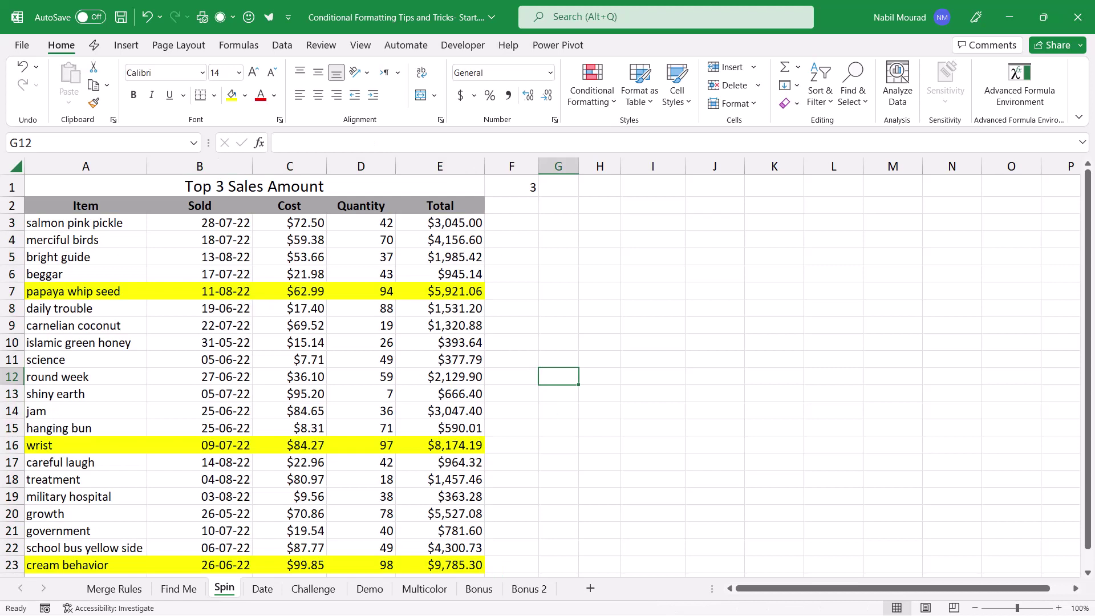
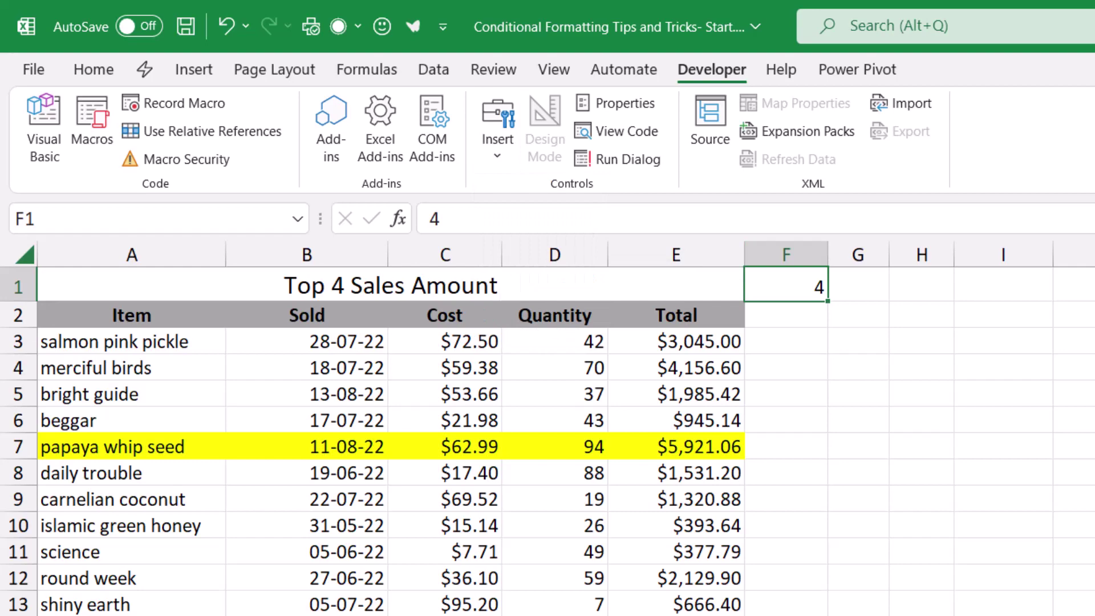
- Draw a small horizontal scroll bar beside F1, spanning G1 and H1, and open its control properties
{"action": "left_click_drag", "start_coordinate": [859, 273], "coordinate": [925, 295]}
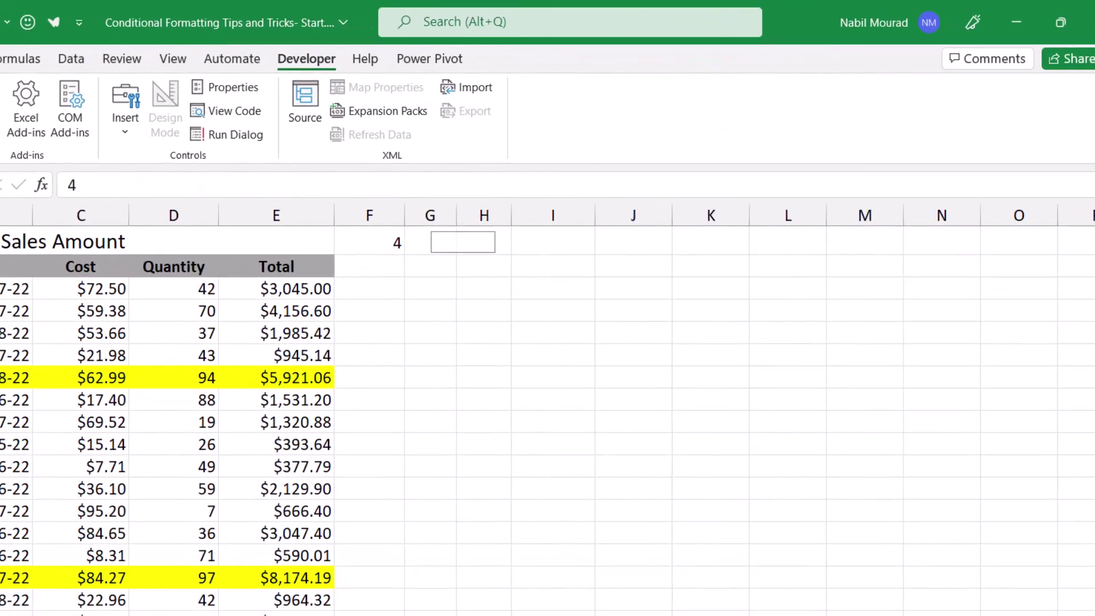
{"action": "left_click_drag", "start_coordinate": [495, 253], "coordinate": [495, 253]}
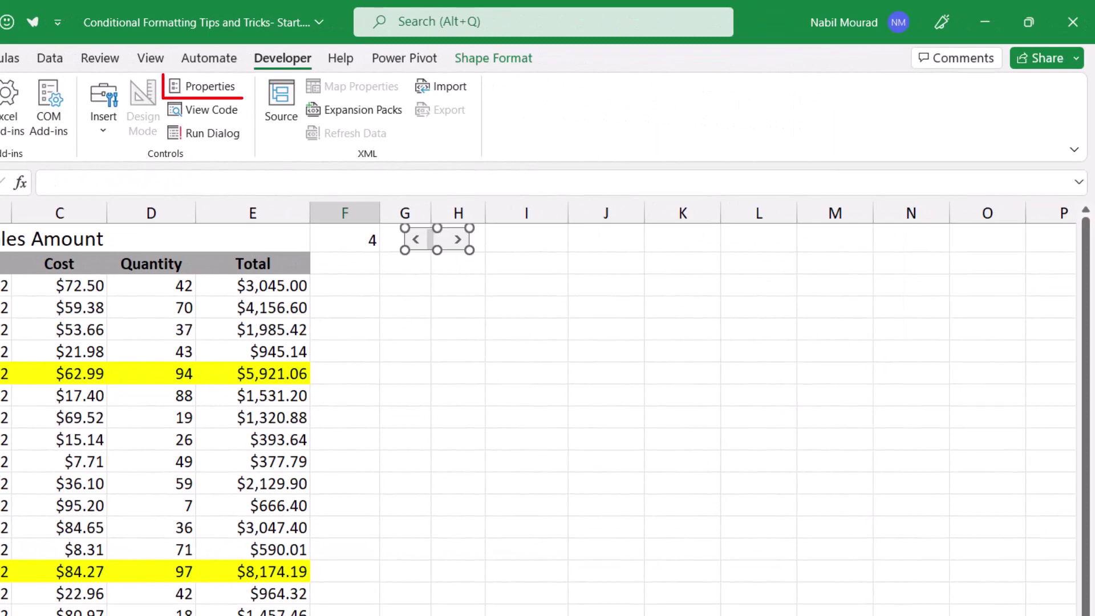
{"action": "left_click", "coordinate": [206, 86]}
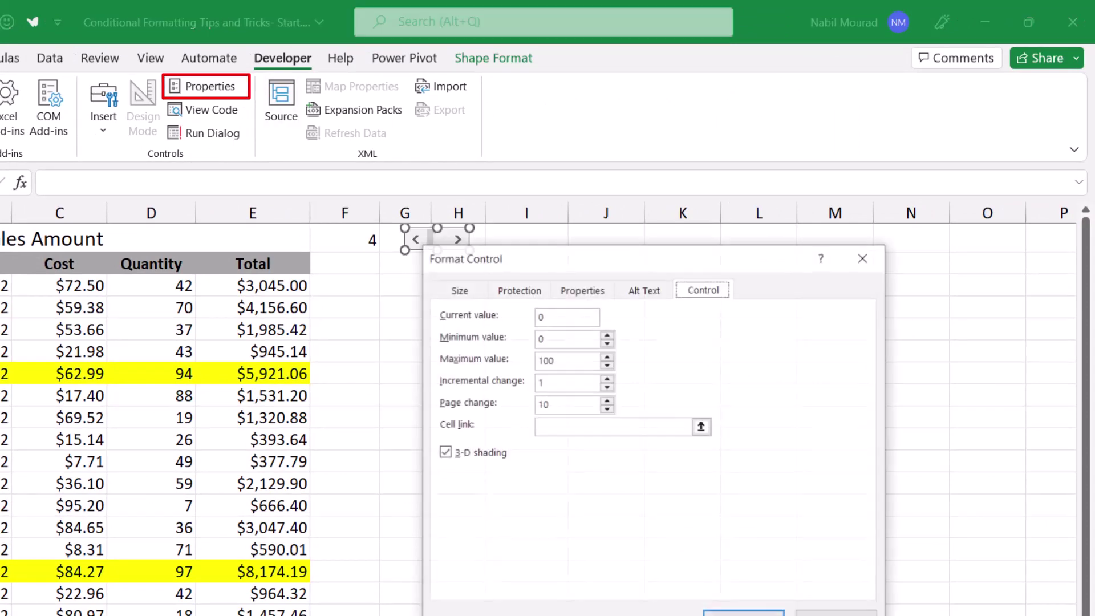
- Set the scroll bar's current value to 4, minimum to 1, maximum to 6 and page change to 1
{"action": "key", "text": "Tab"}
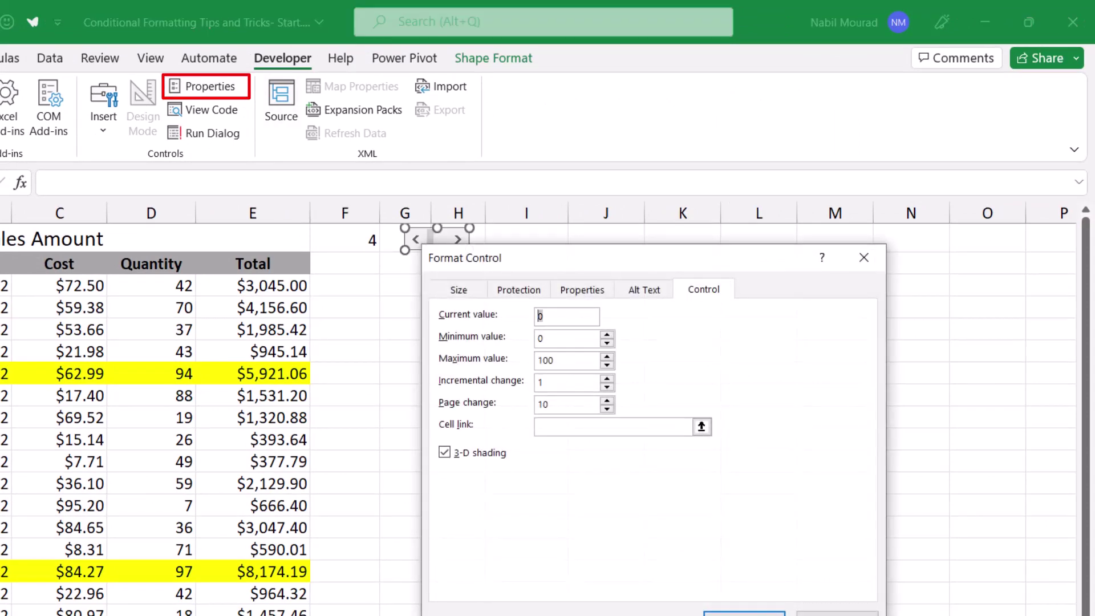
{"action": "type", "text": "4"}
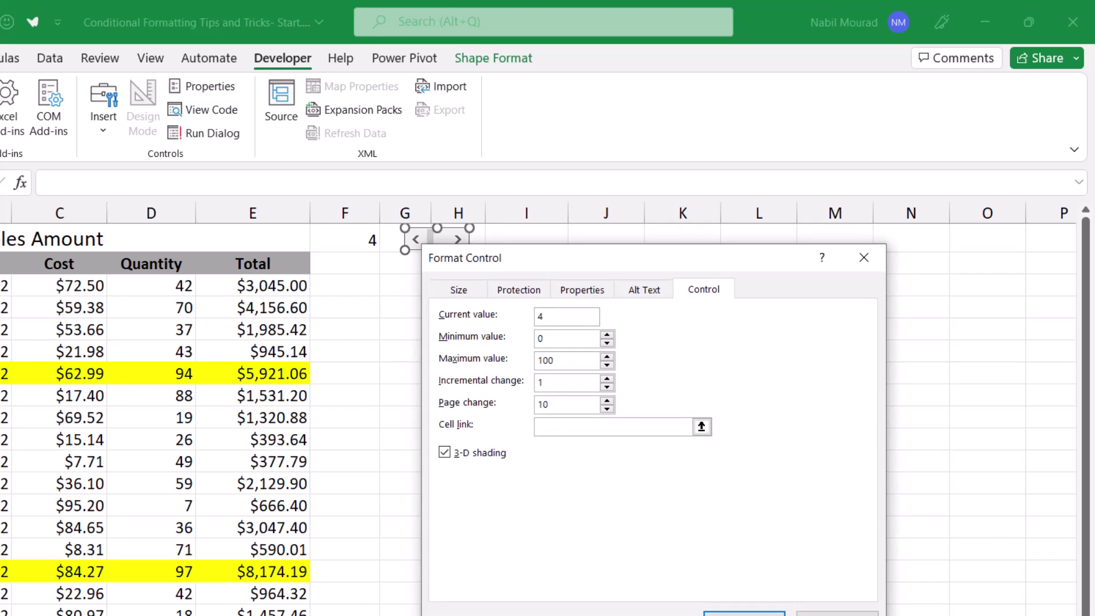
{"action": "key", "text": "Tab"}
{"action": "type", "text": "1"}
{"action": "key", "text": "Tab"}
{"action": "type", "text": "6"}
{"action": "key", "text": "Tab"}
{"action": "type", "text": "1"}
{"action": "key", "text": "Tab"}
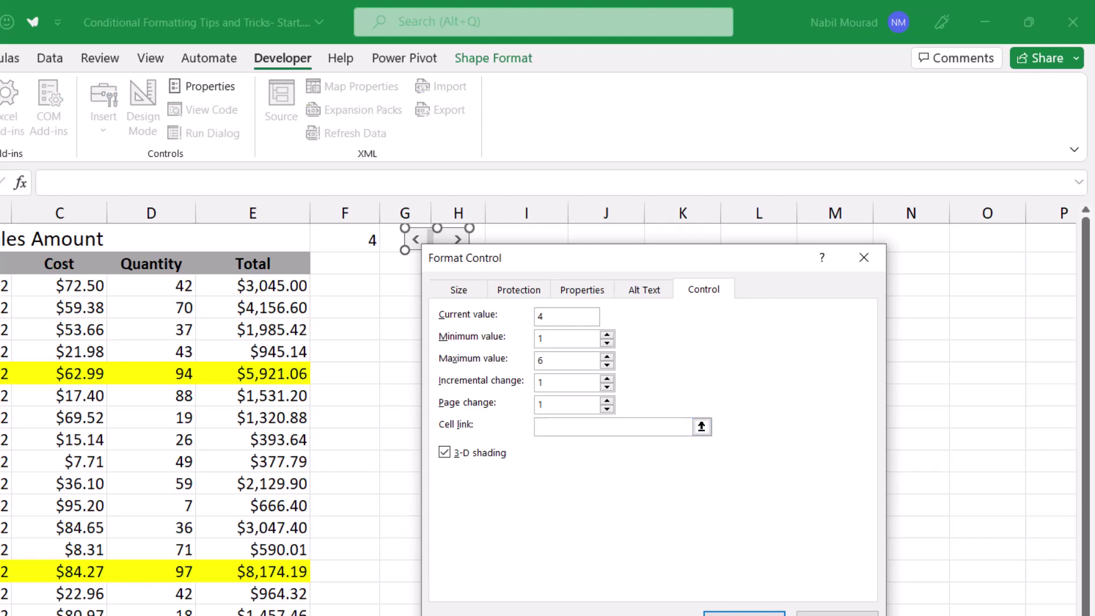
- Link the scroll bar to cell $F$1, apply the settings and deselect the control
{"action": "left_click", "coordinate": [345, 239]}
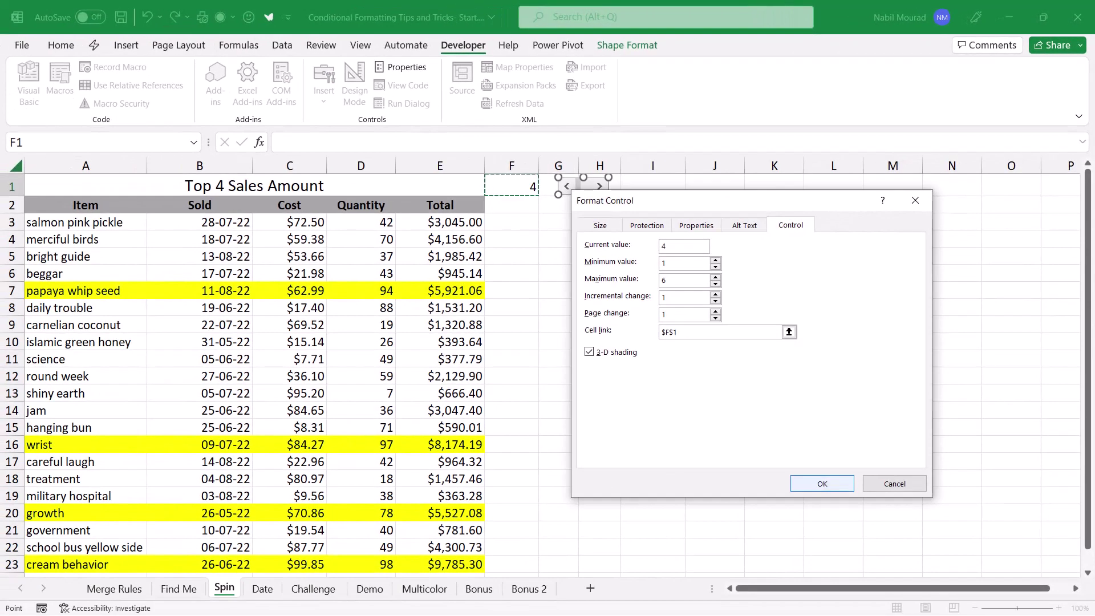
{"action": "left_click", "coordinate": [822, 484]}
{"action": "key", "text": "Return"}
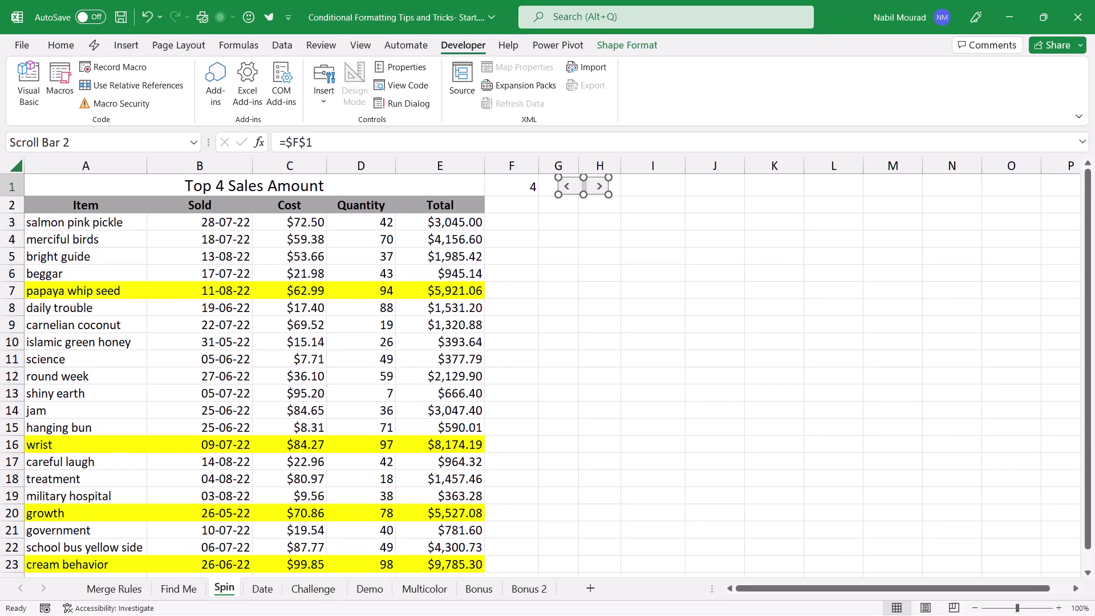
{"action": "left_click", "coordinate": [600, 205]}
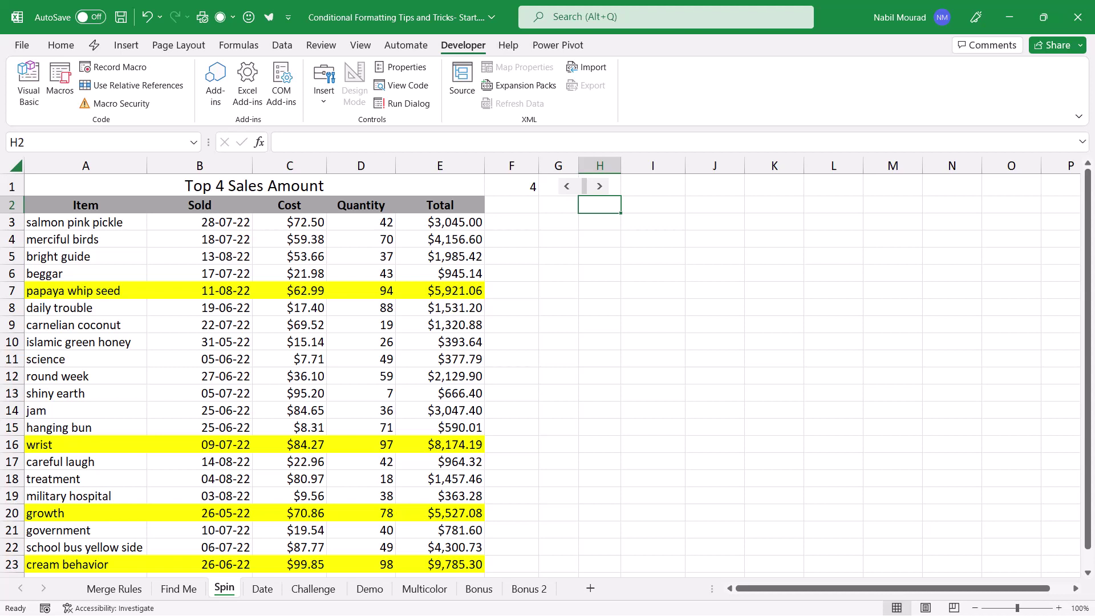
- Test the scroll bar by lowering the linked value to 3, viewing the title formula in A1, and raising the value to 6
{"action": "left_click", "coordinate": [566, 187]}
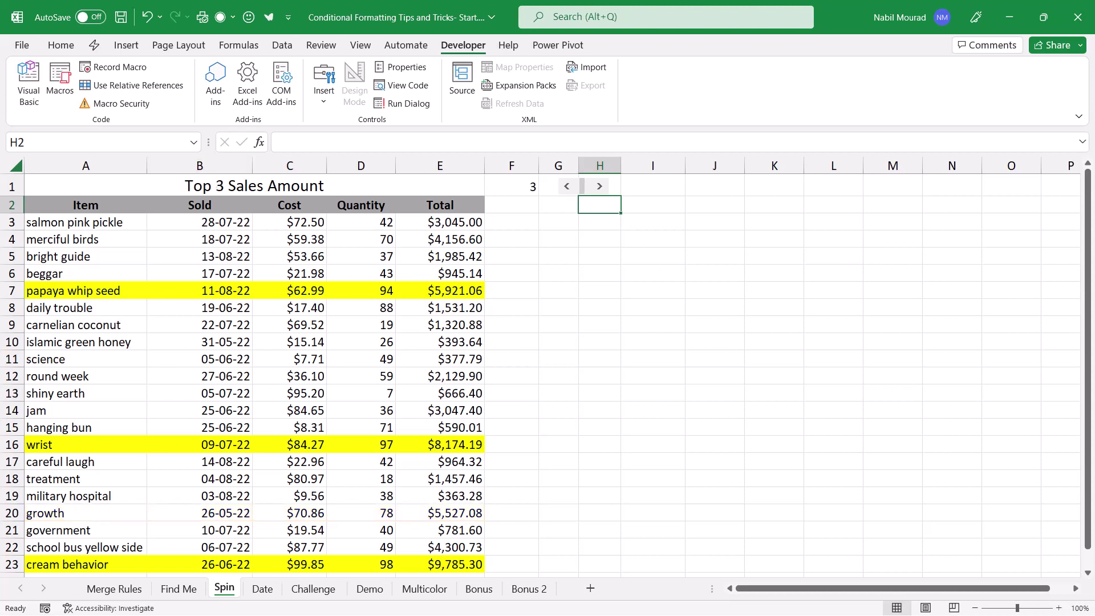
{"action": "left_click", "coordinate": [86, 186]}
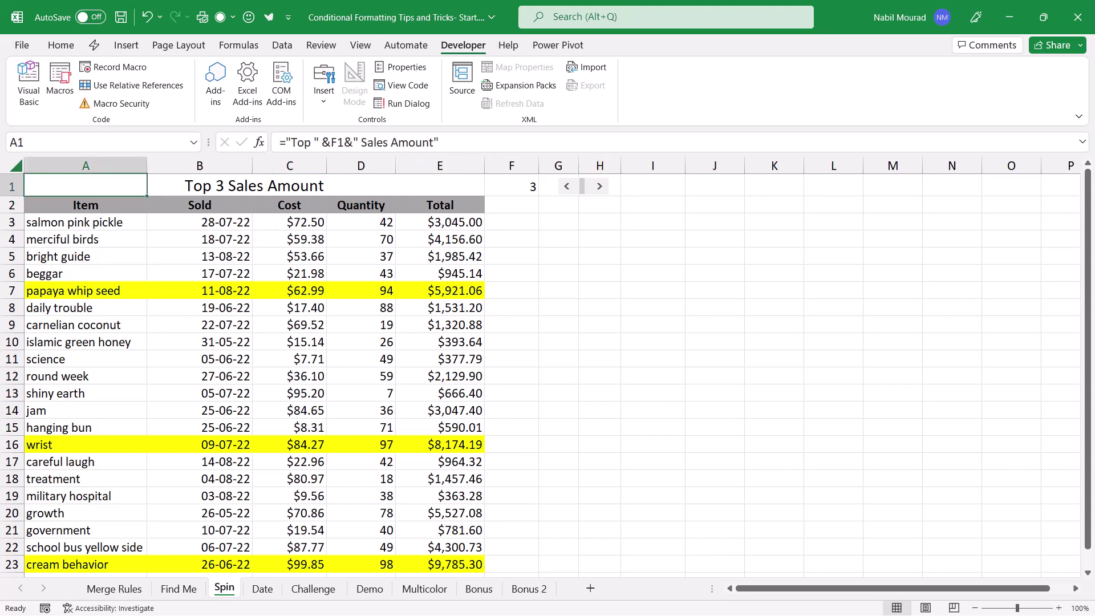
{"action": "left_click", "coordinate": [599, 186]}
{"action": "left_click", "coordinate": [599, 186]}
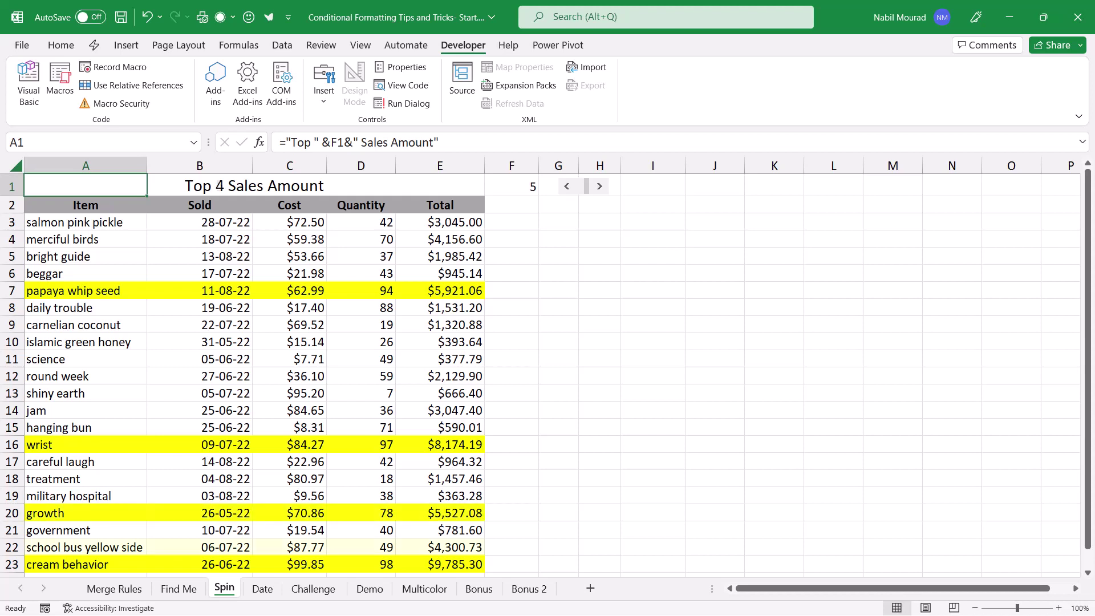
{"action": "left_click", "coordinate": [599, 186]}
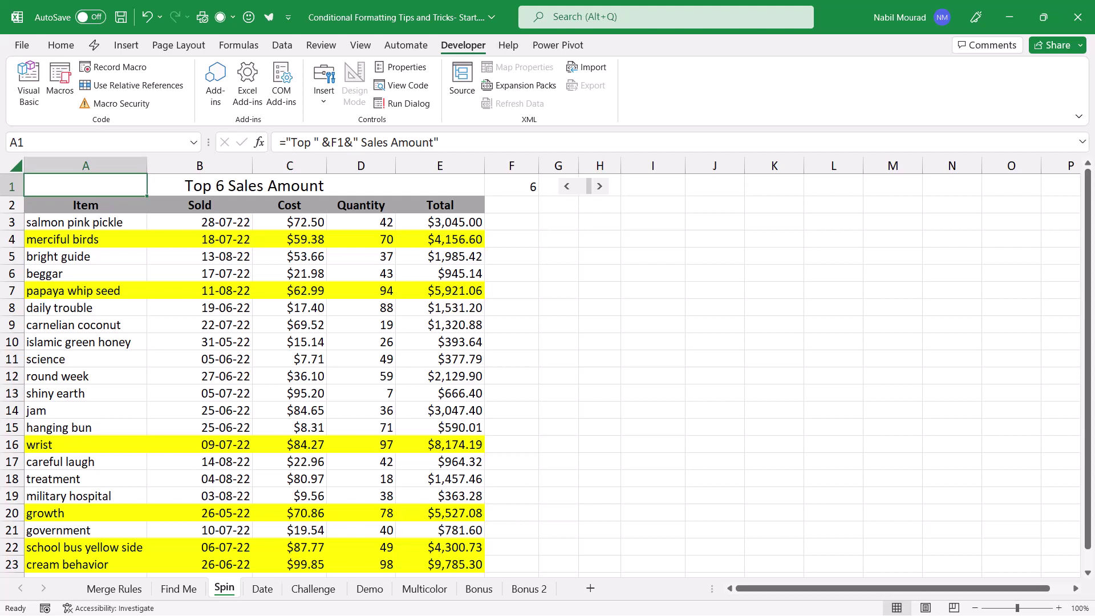
- Move the scroll bar over cell F1 so it covers the linked number, and deselect it
{"action": "right_click", "coordinate": [583, 186]}
{"action": "left_click_drag", "start_coordinate": [583, 186], "coordinate": [513, 185]}
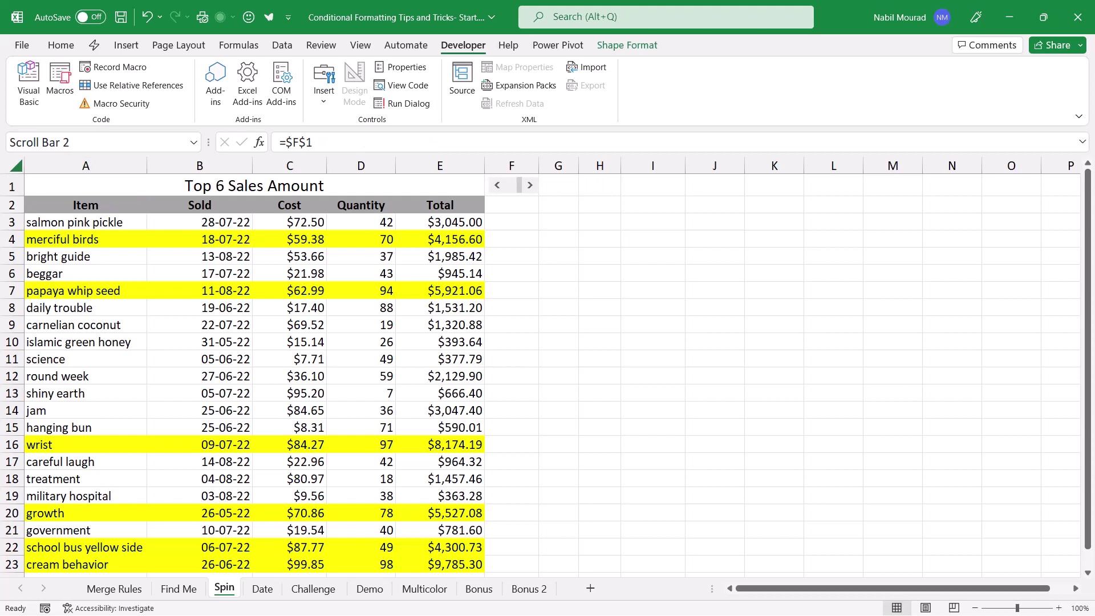
{"action": "left_click", "coordinate": [715, 239]}
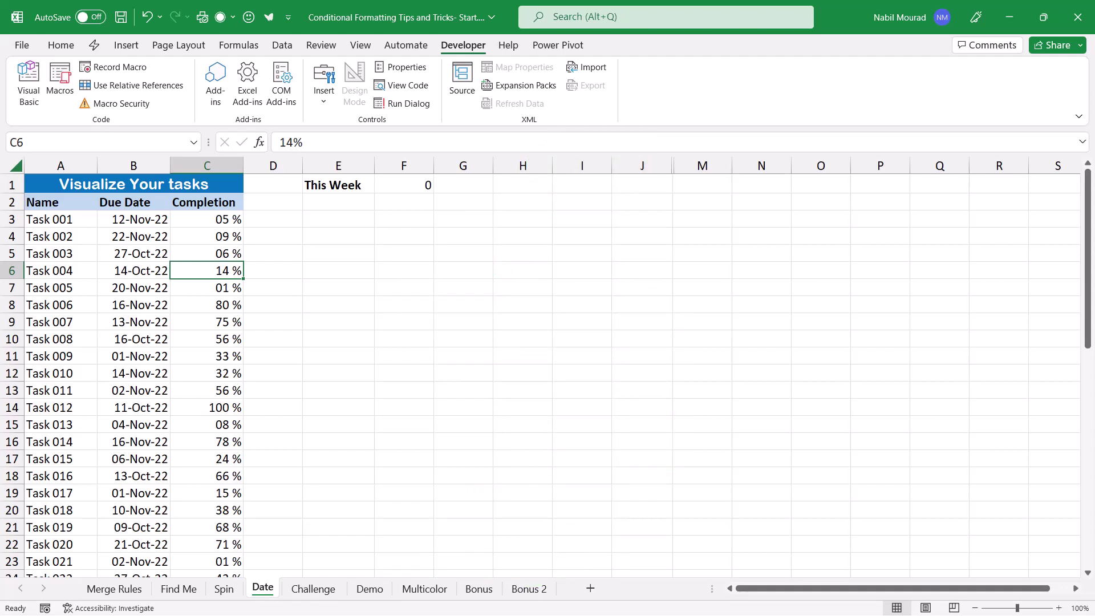
- Show the period choices of the A Date Occurring rule for due dates B3:B23 on the Date sheet, and cancel it
{"action": "left_click_drag", "start_coordinate": [133, 219], "coordinate": [133, 561]}
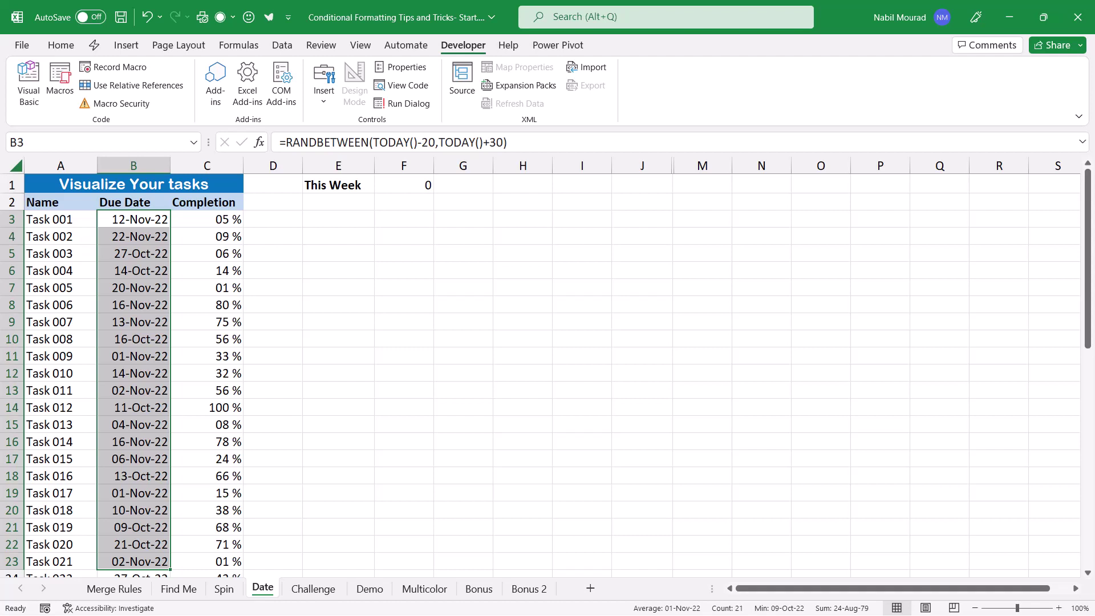
{"action": "left_click", "coordinate": [61, 46]}
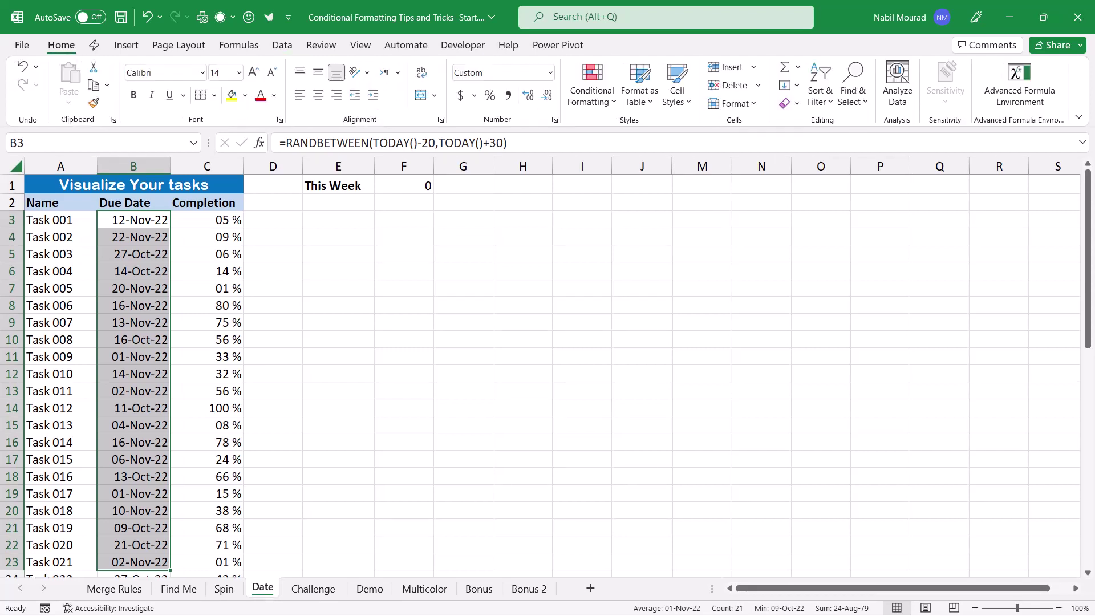
{"action": "left_click", "coordinate": [592, 91]}
{"action": "mouse_move", "coordinate": [645, 132]}
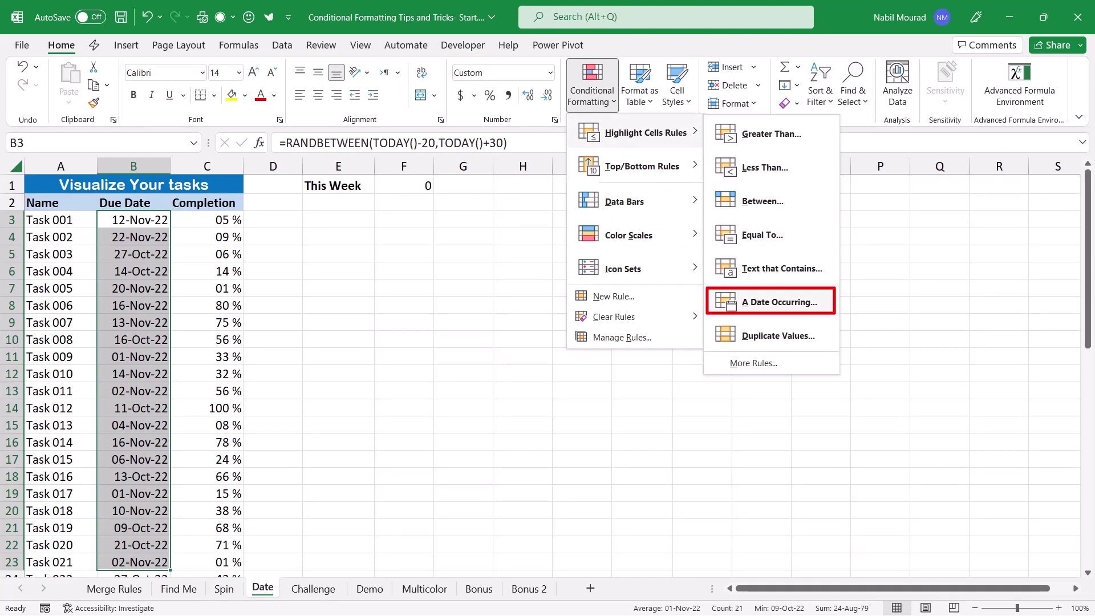
{"action": "left_click", "coordinate": [779, 303]}
{"action": "left_click", "coordinate": [413, 316]}
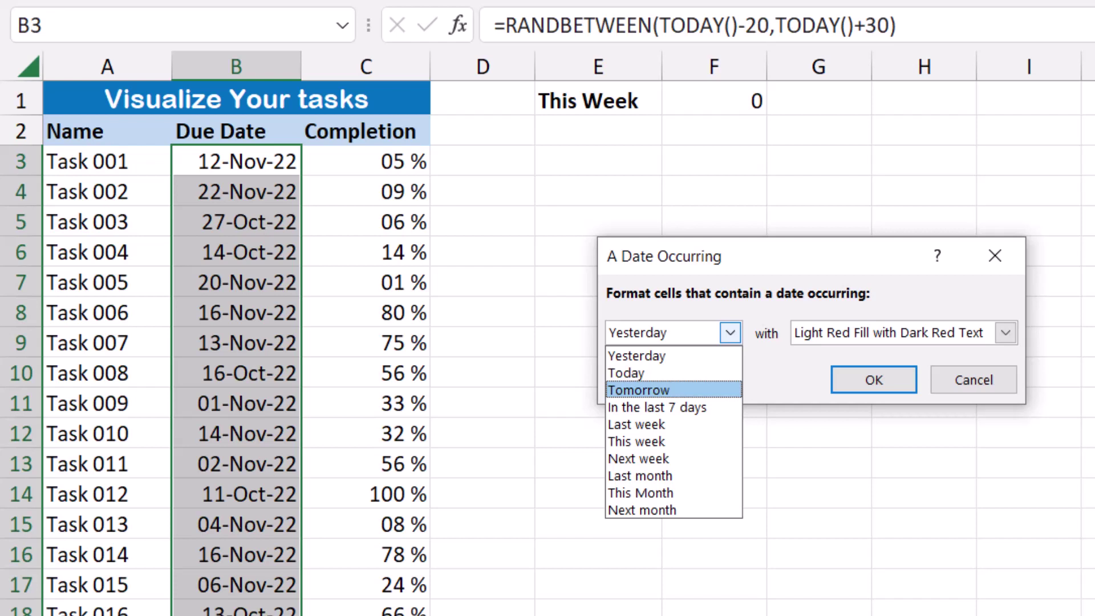
{"action": "left_click", "coordinate": [973, 380]}
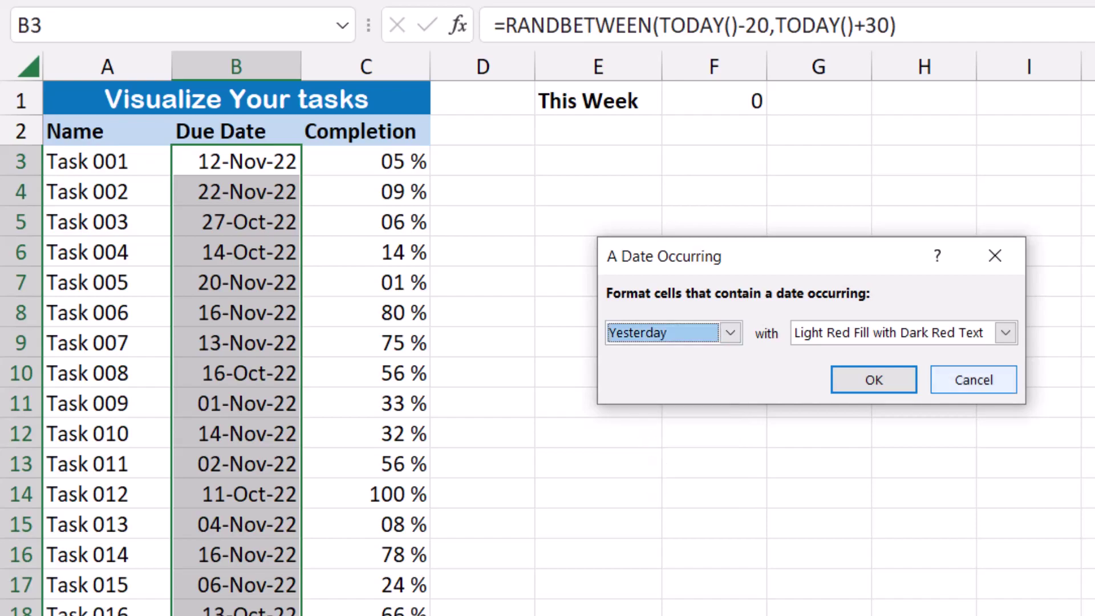
{"action": "left_click", "coordinate": [974, 380]}
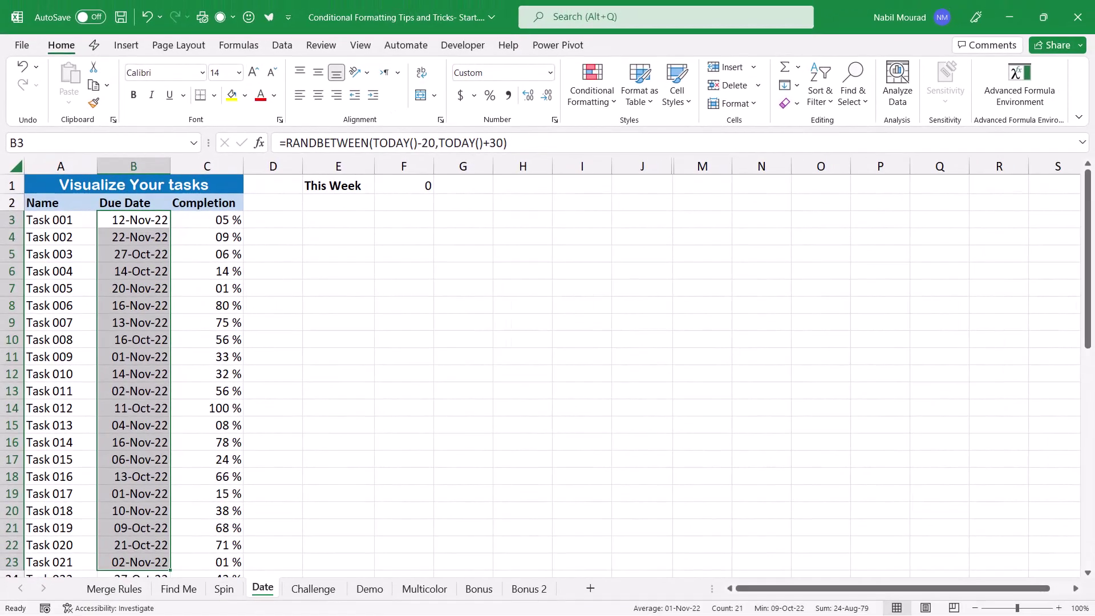
- Start a new formula-based conditional formatting rule for the task rows A3:C52
{"action": "left_click_drag", "start_coordinate": [61, 220], "coordinate": [200, 221]}
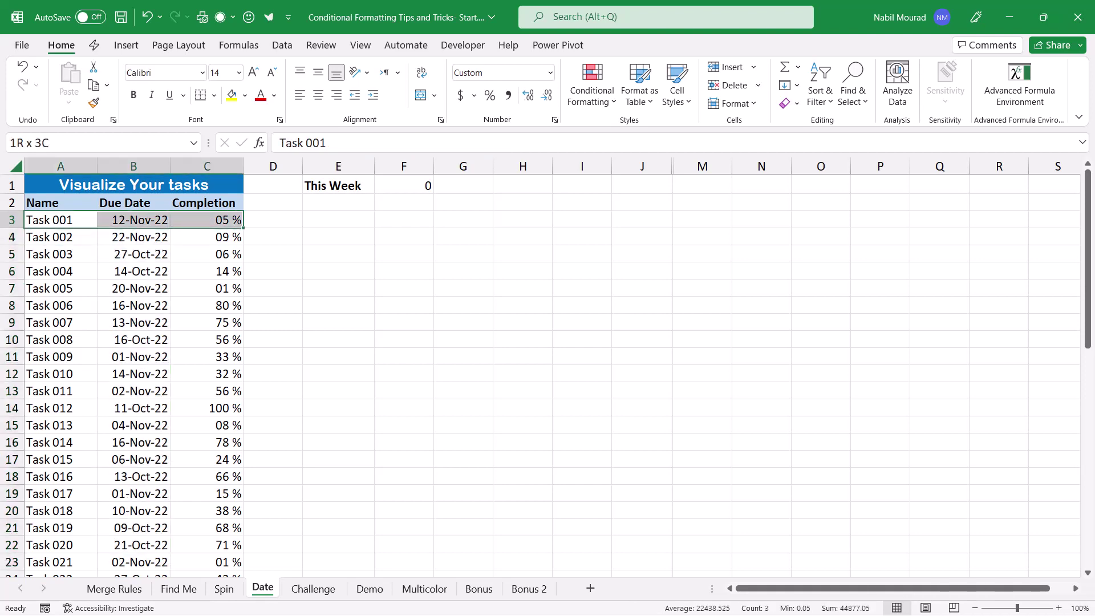
{"action": "key", "text": "ctrl+shift+Down"}
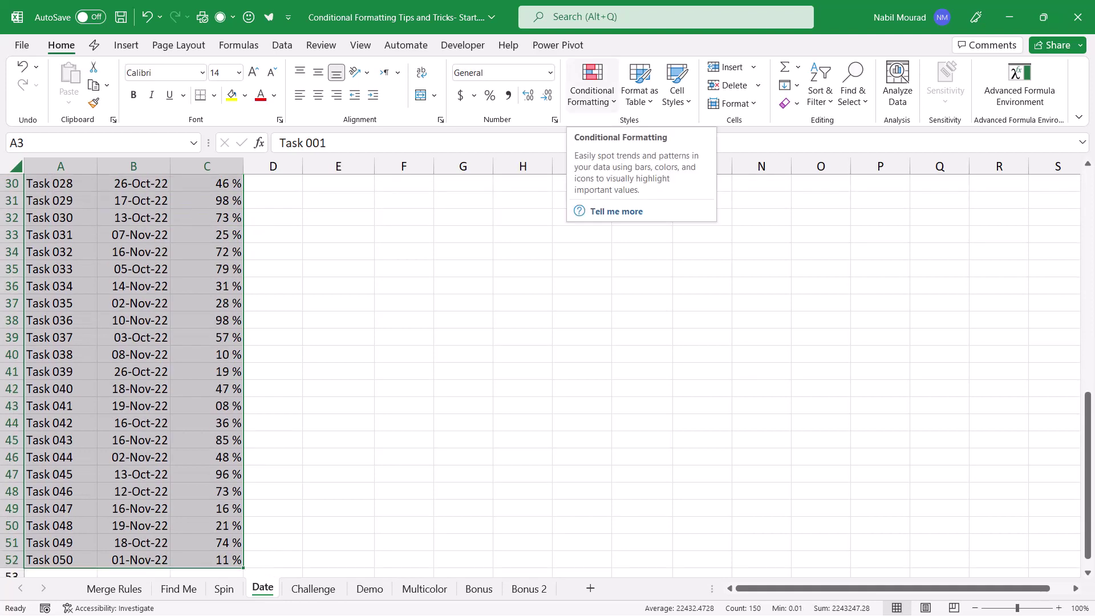
{"action": "left_click", "coordinate": [592, 85]}
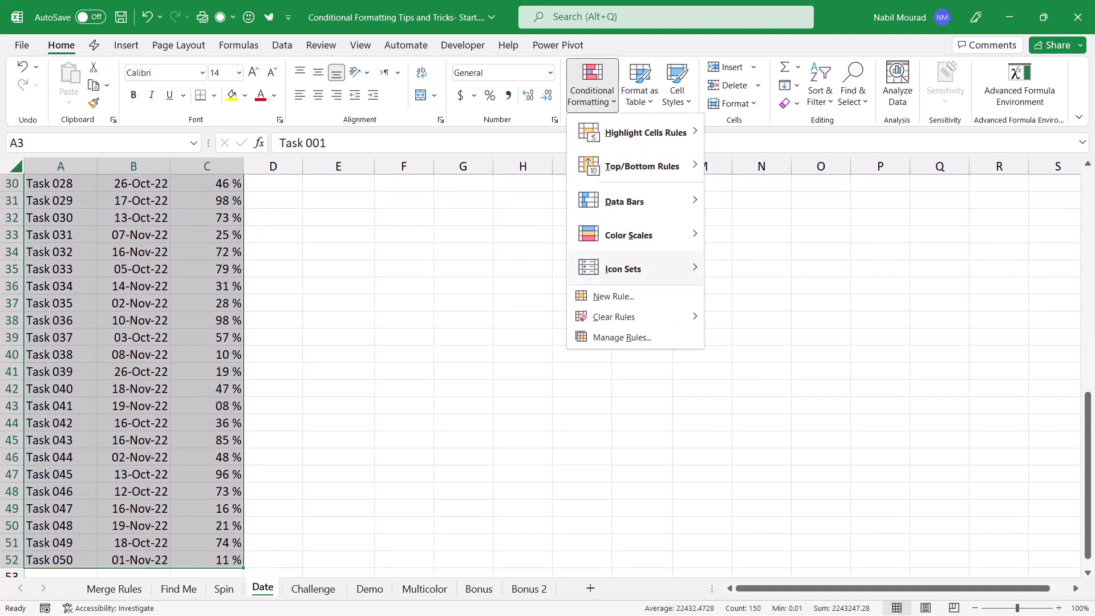
{"action": "left_click", "coordinate": [613, 296]}
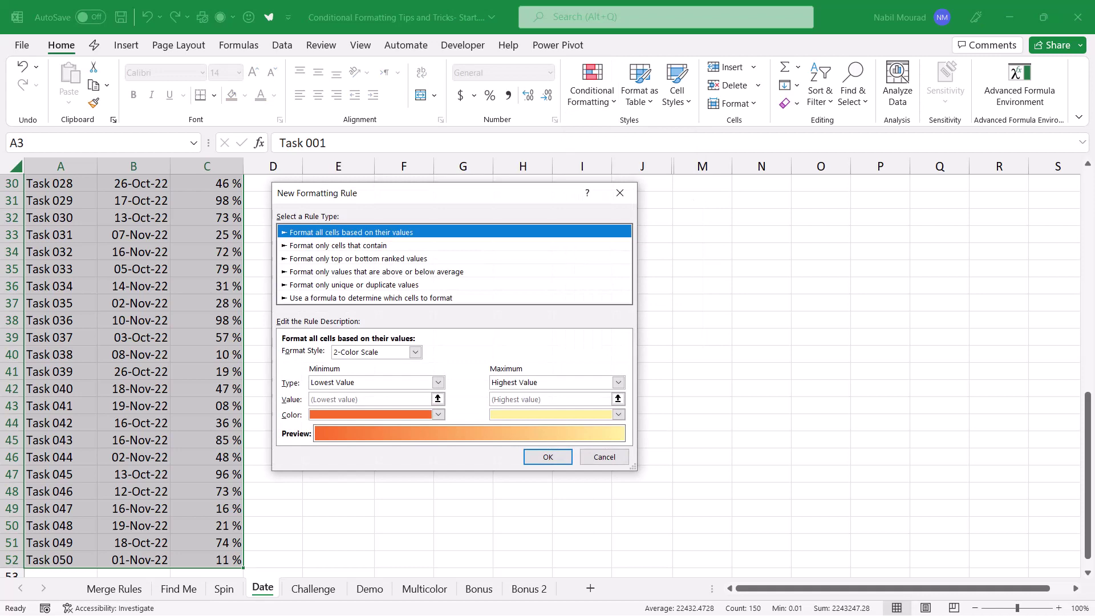
{"action": "left_click", "coordinate": [371, 298]}
{"action": "left_click", "coordinate": [371, 354]}
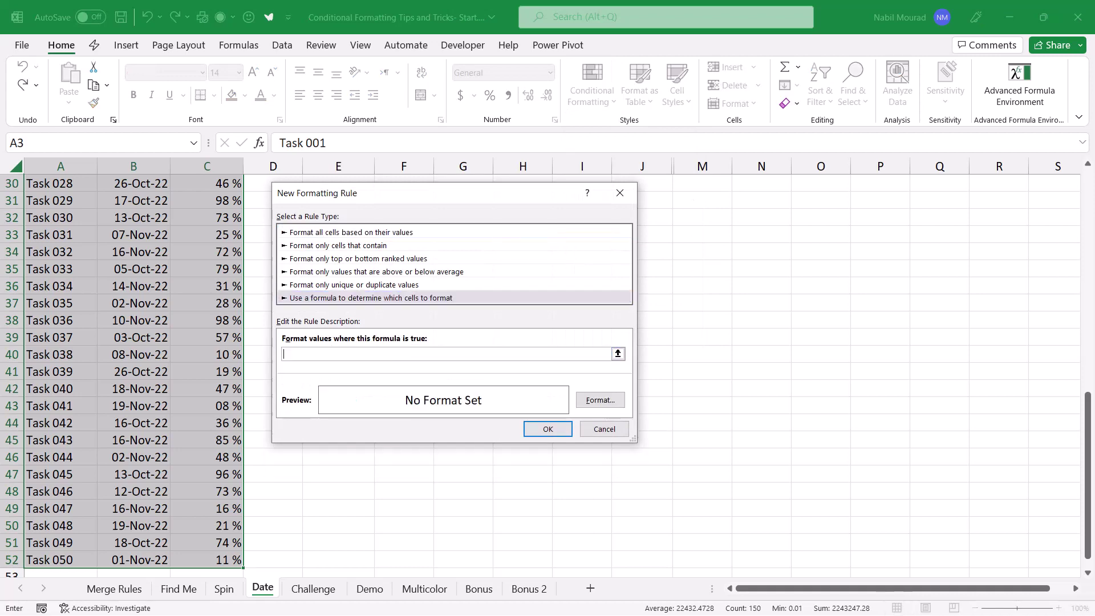
{"action": "scroll", "coordinate": [171, 371], "scroll_direction": "up", "scroll_amount": 5}
{"action": "scroll", "coordinate": [171, 371], "scroll_direction": "up", "scroll_amount": 5}
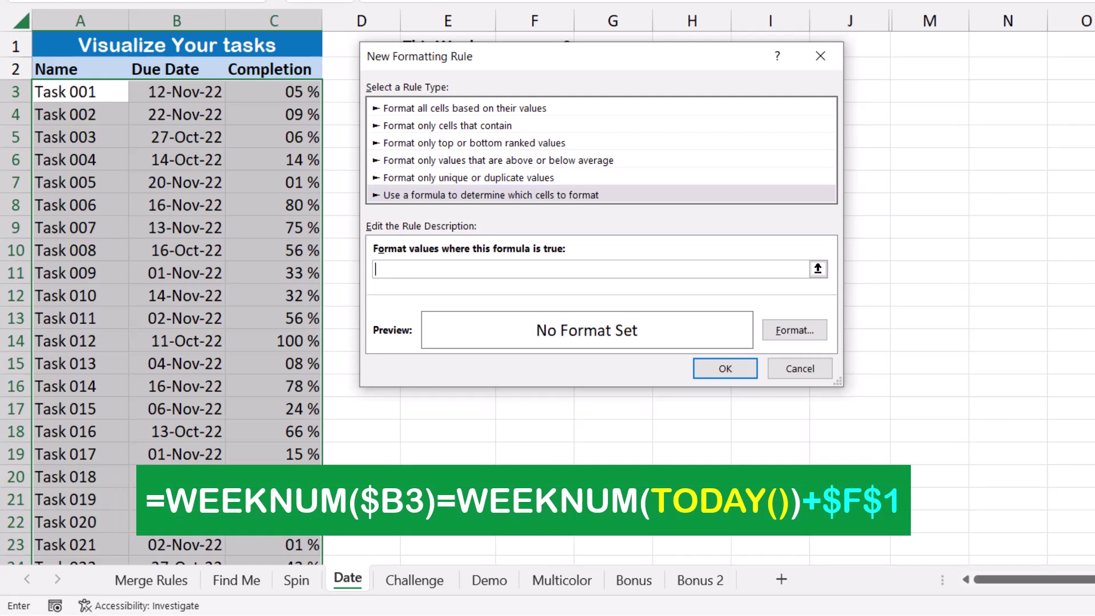
- Enter the rule formula =WEEKNUM($B3)=WEEKNUM(TODAY())+$F$1 to match due dates with the selected week
{"action": "type", "text": "=weeknum("}
{"action": "left_click", "coordinate": [177, 92]}
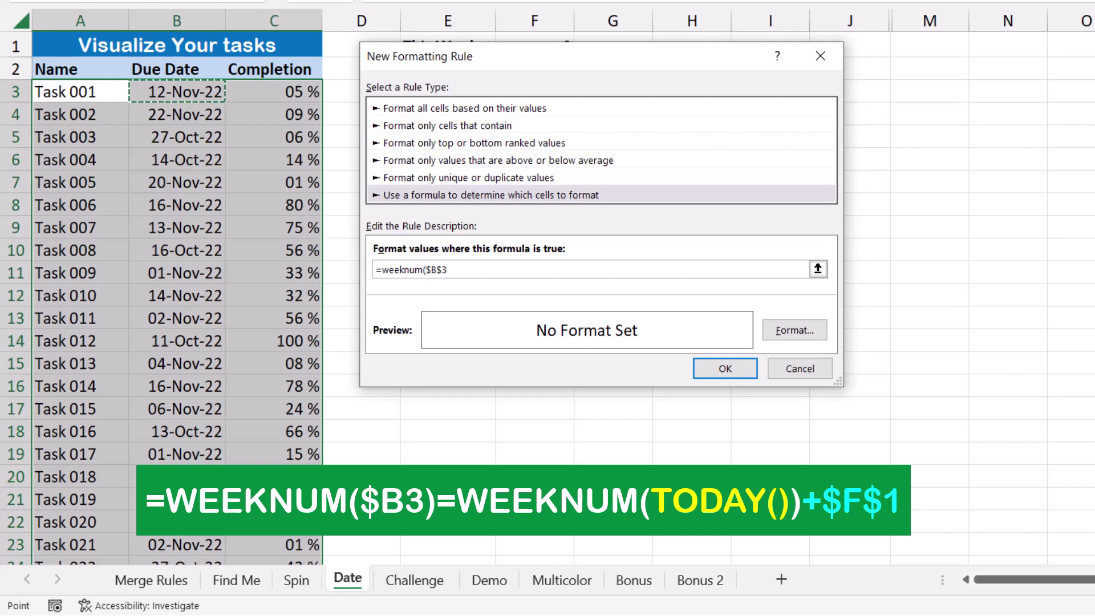
{"action": "key", "text": "F4"}
{"action": "key", "text": "F4"}
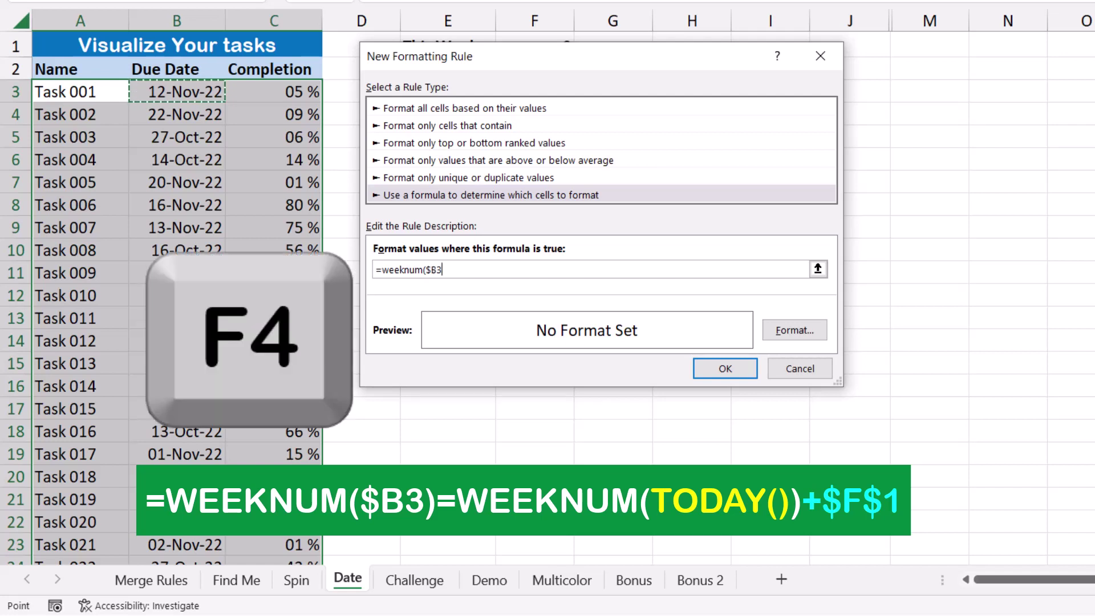
{"action": "type", "text": ")="}
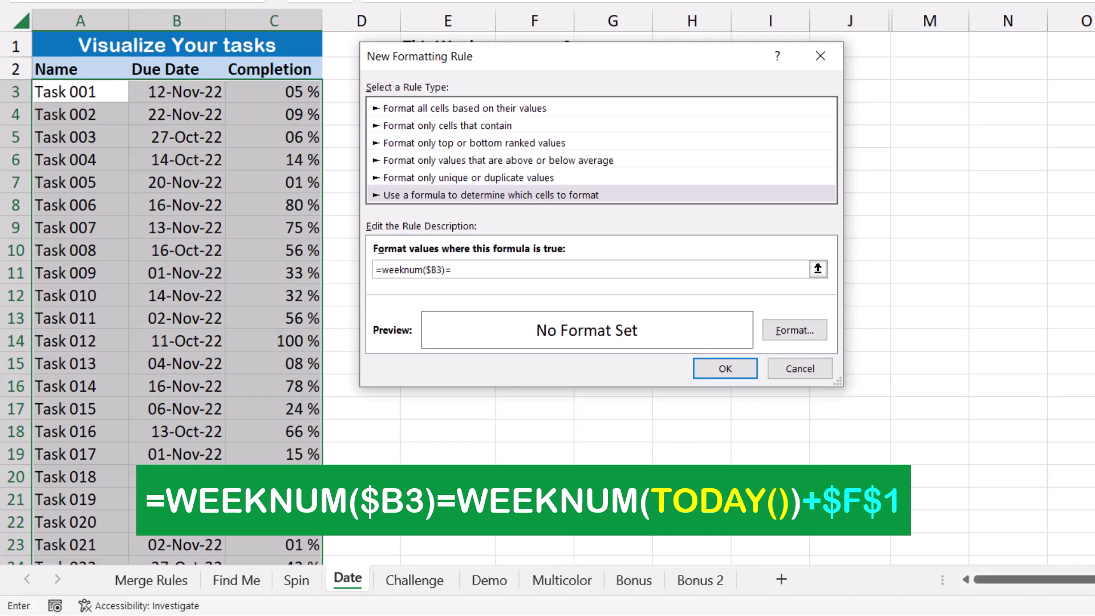
{"action": "type", "text": "Weeknum9Today())"}
{"action": "left_click_drag", "start_coordinate": [571, 56], "coordinate": [573, 93]}
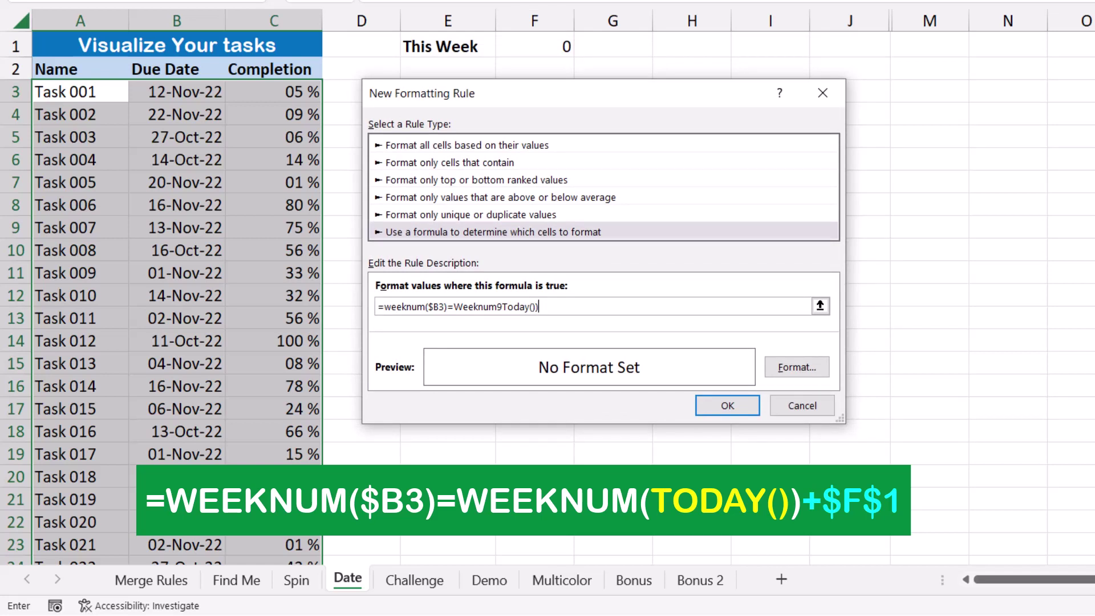
{"action": "type", "text": "+"}
{"action": "left_click", "coordinate": [535, 46]}
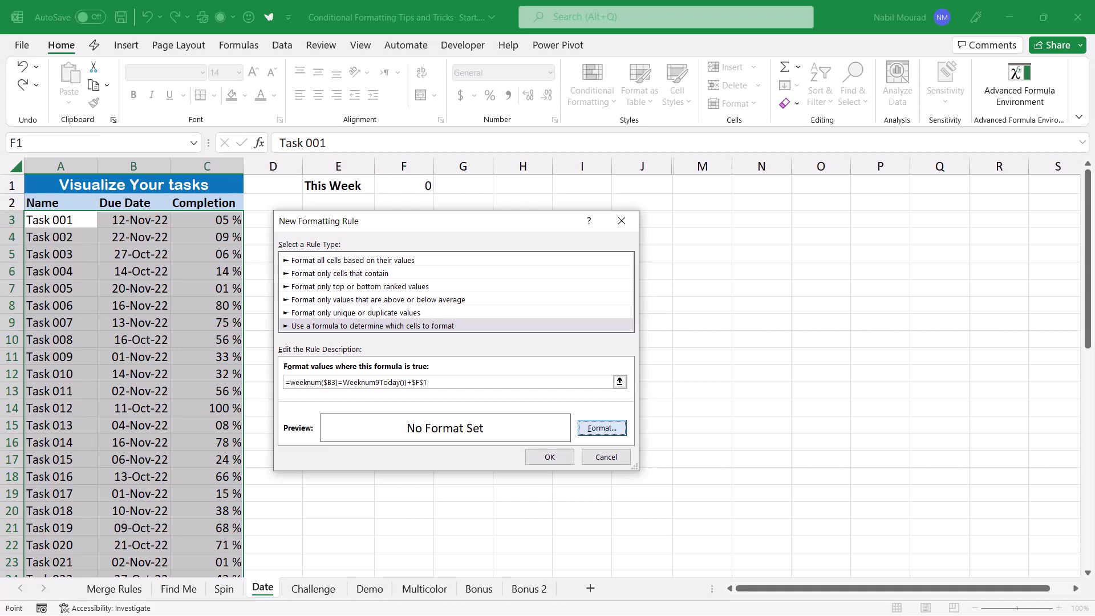
- Give the week rule a yellow fill and apply it to the task rows
{"action": "left_click", "coordinate": [602, 427]}
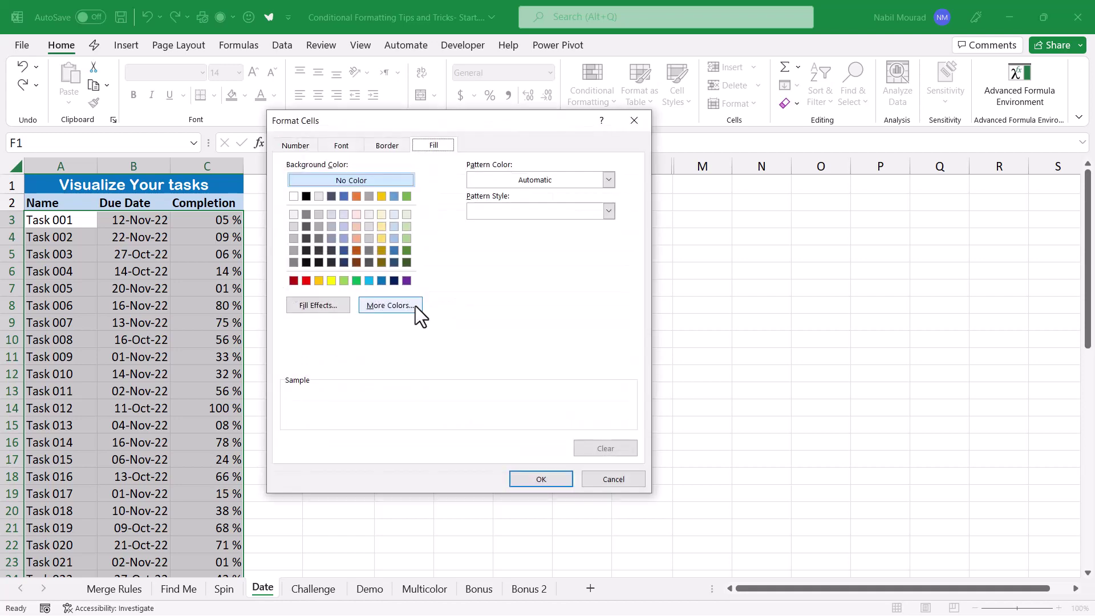
{"action": "left_click", "coordinate": [331, 280]}
{"action": "left_click", "coordinate": [541, 479]}
{"action": "key", "text": "Return"}
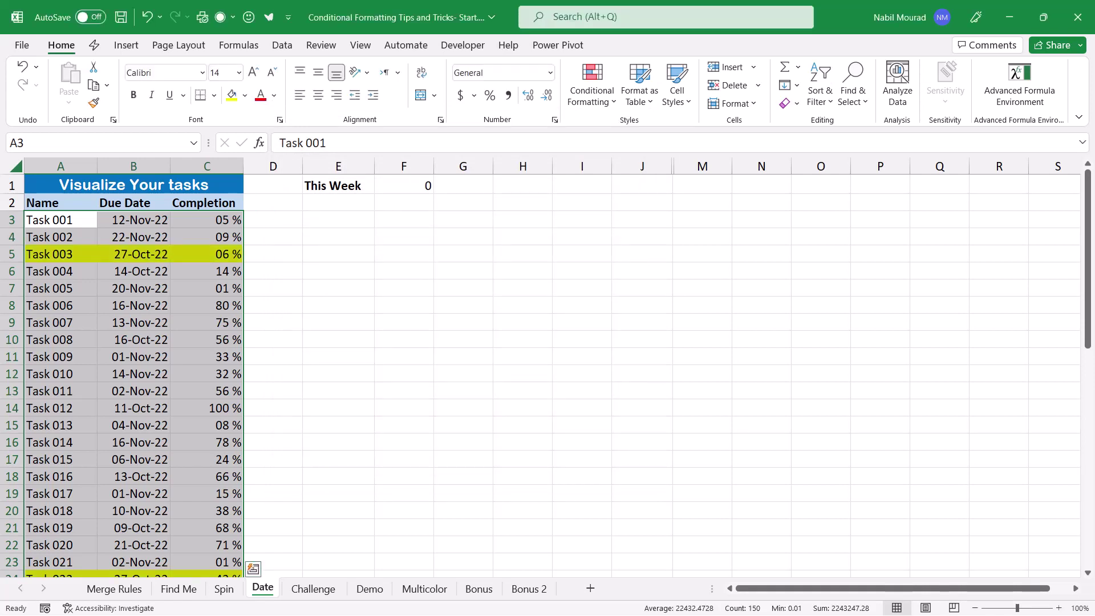
- Temporarily unhide columns K:L to view the week lookup table and the formula in F1, and hide them again
{"action": "left_click_drag", "start_coordinate": [644, 166], "coordinate": [702, 166]}
{"action": "right_click", "coordinate": [690, 166]}
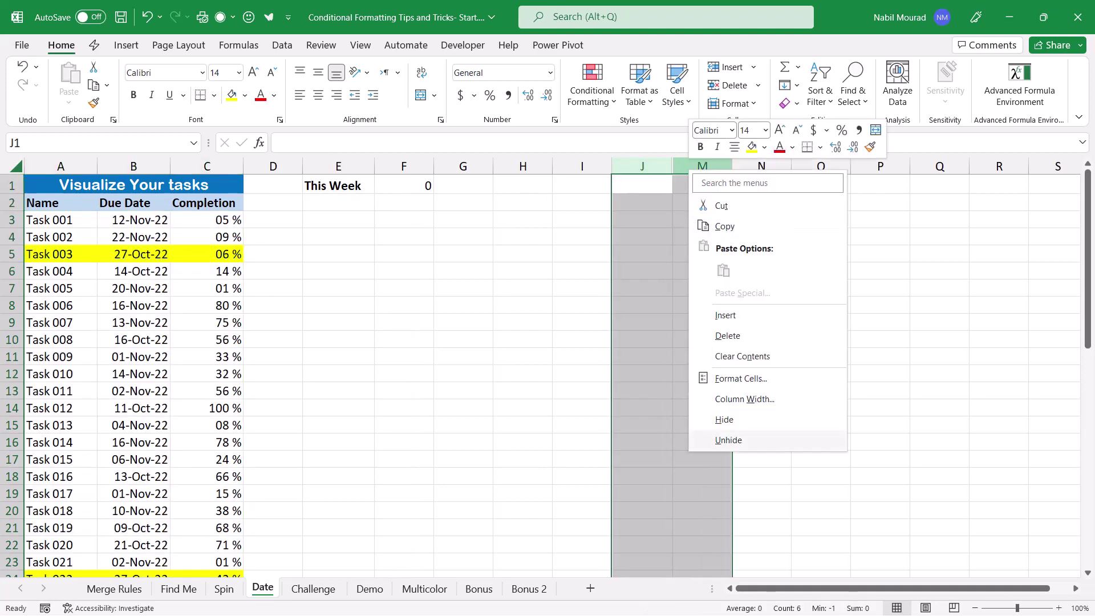
{"action": "left_click", "coordinate": [725, 441]}
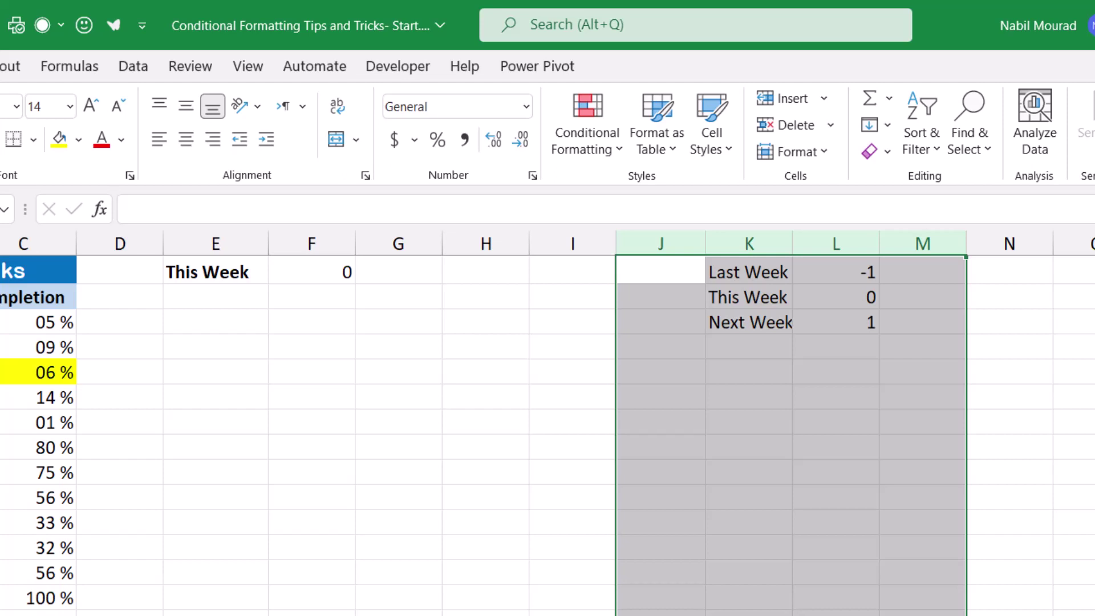
{"action": "left_click", "coordinate": [311, 272]}
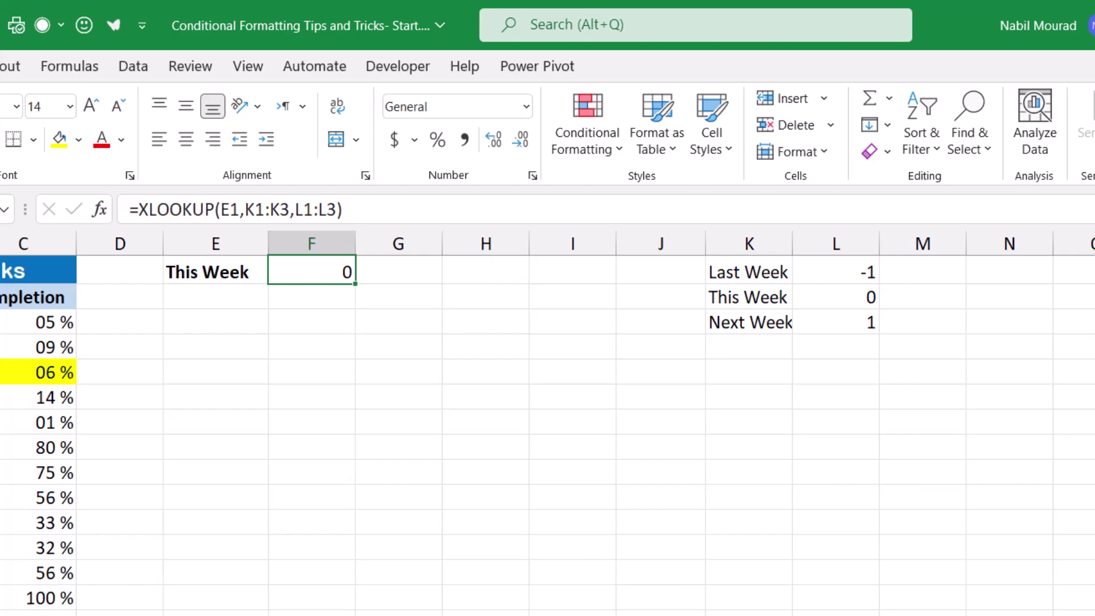
{"action": "left_click_drag", "start_coordinate": [748, 244], "coordinate": [836, 243]}
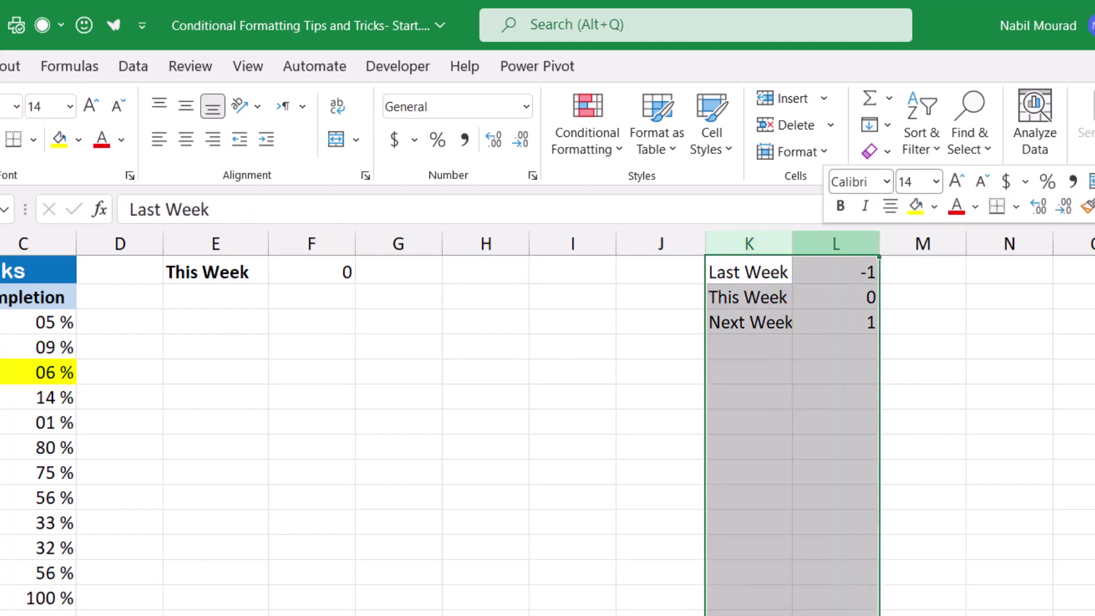
{"action": "right_click", "coordinate": [826, 243]}
{"action": "left_click", "coordinate": [869, 603]}
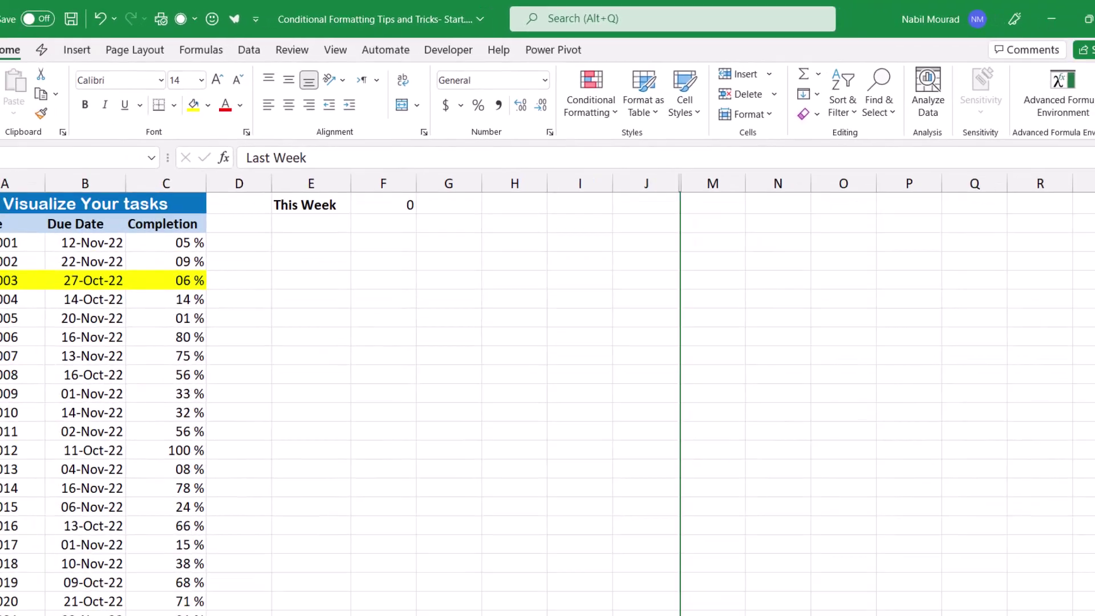
- Choose Last Week in cell E1 and look through the highlighted tasks
{"action": "left_click", "coordinate": [305, 208]}
{"action": "key", "text": "alt+Down"}
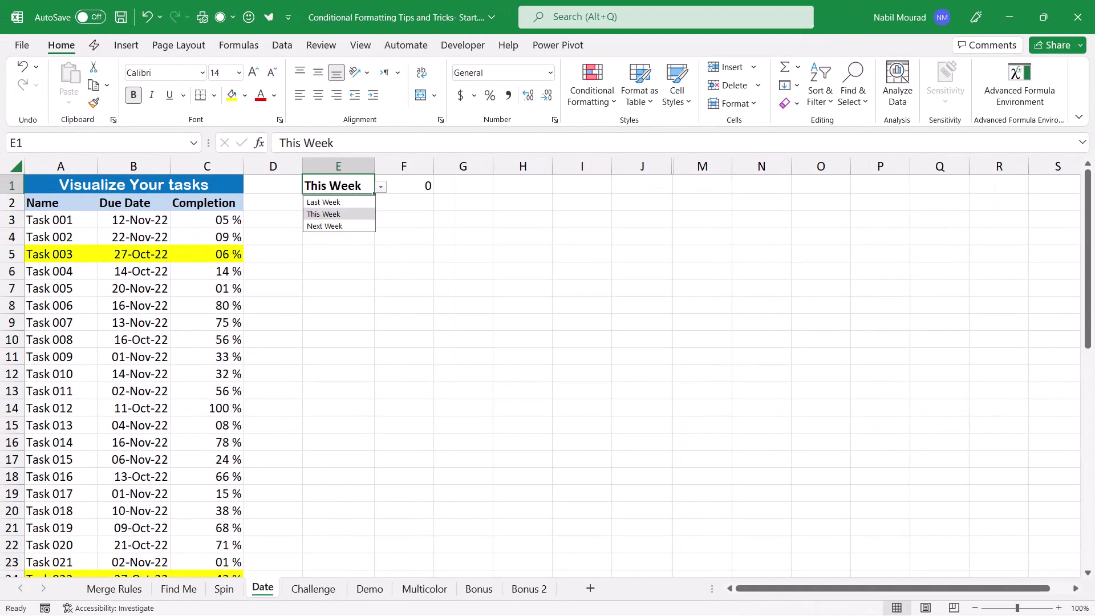
{"action": "key", "text": "Up"}
{"action": "key", "text": "Return"}
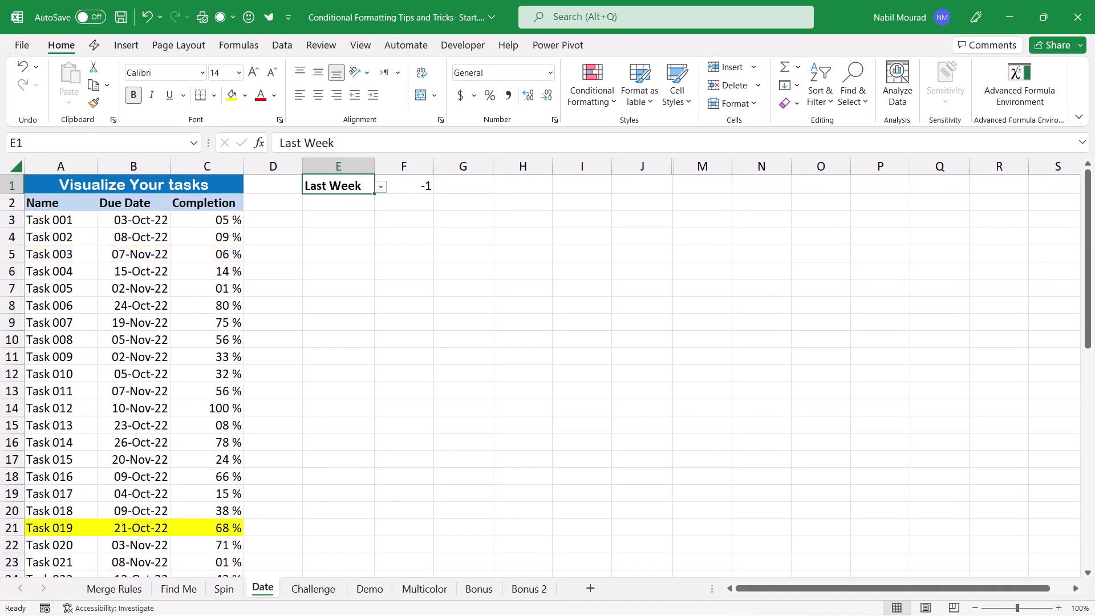
{"action": "scroll", "coordinate": [546, 376], "scroll_direction": "down", "scroll_amount": 7}
{"action": "scroll", "coordinate": [546, 376], "scroll_direction": "up", "scroll_amount": 4}
{"action": "scroll", "coordinate": [546, 376], "scroll_direction": "up", "scroll_amount": 3}
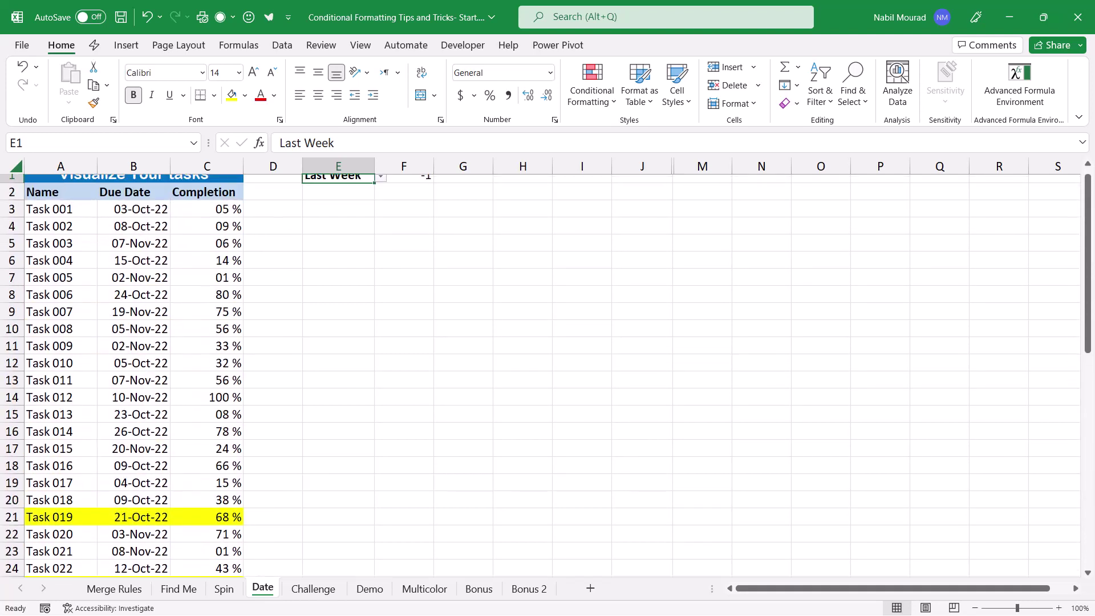
- Choose Next Week in cell E1 and look through the highlighted tasks
{"action": "key", "text": "alt+Down"}
{"action": "key", "text": "Down"}
{"action": "key", "text": "Down"}
{"action": "key", "text": "Return"}
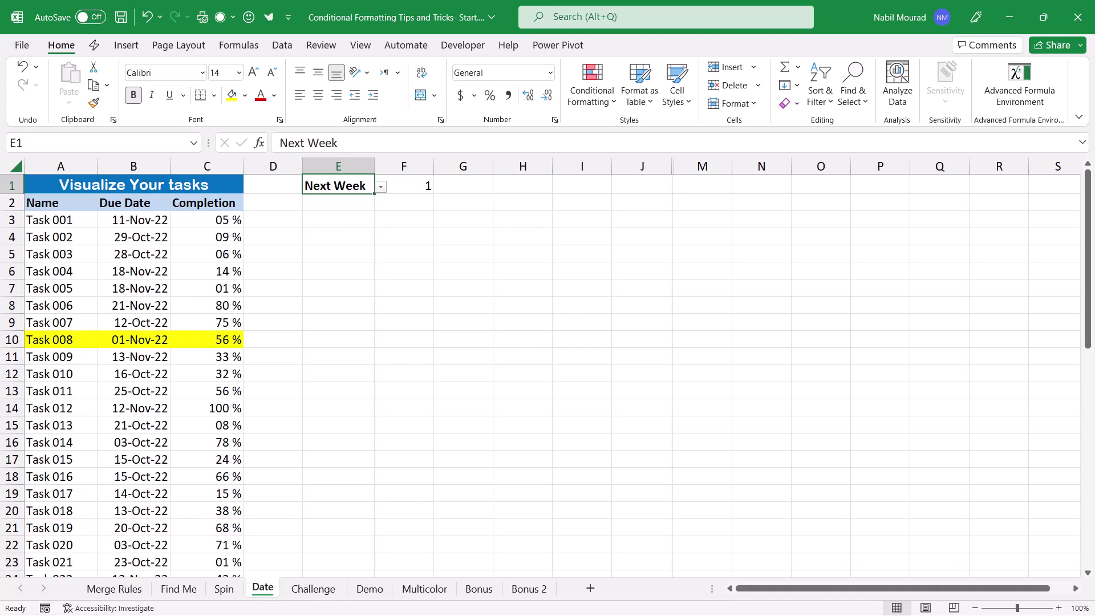
{"action": "scroll", "coordinate": [546, 375], "scroll_direction": "down", "scroll_amount": 3}
{"action": "scroll", "coordinate": [546, 375], "scroll_direction": "up", "scroll_amount": 2}
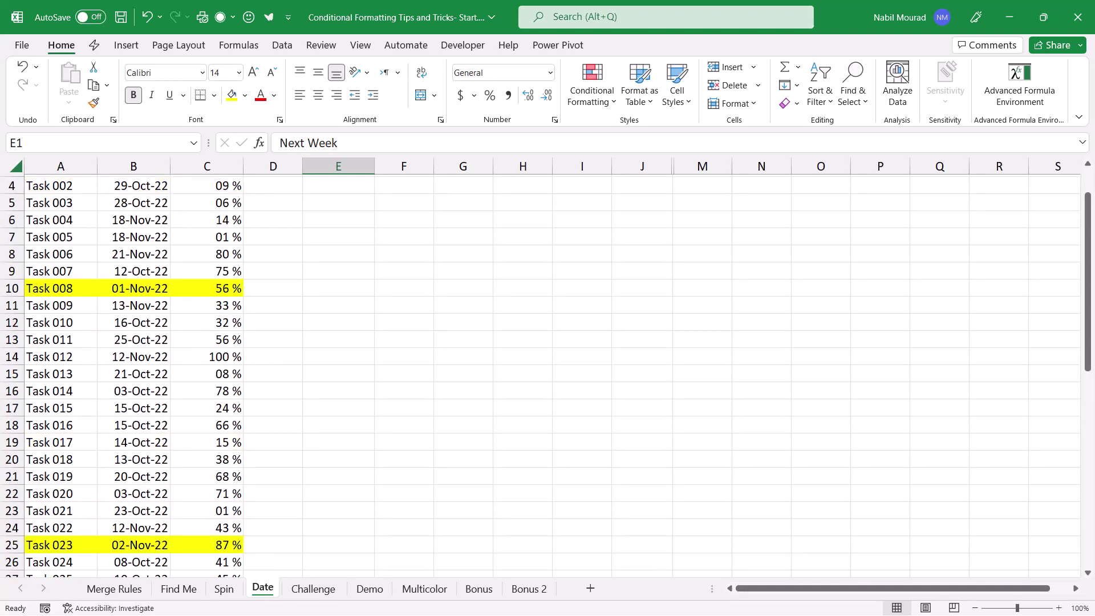
{"action": "scroll", "coordinate": [546, 375], "scroll_direction": "up", "scroll_amount": 1}
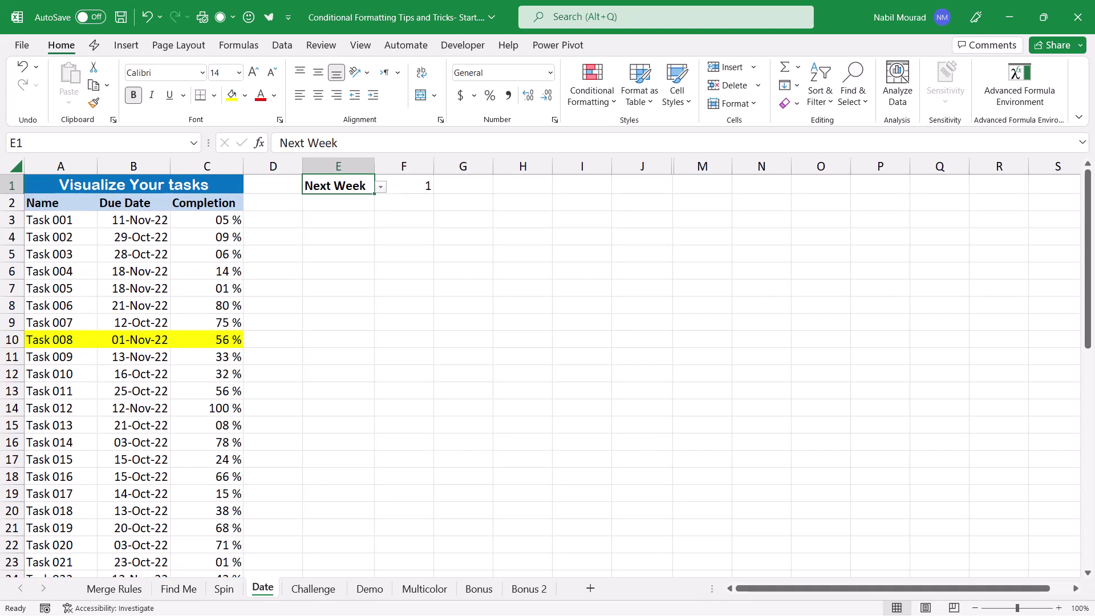
- Hide the number in F1 with a white font colour and recalculate the random due dates
{"action": "left_click", "coordinate": [404, 185]}
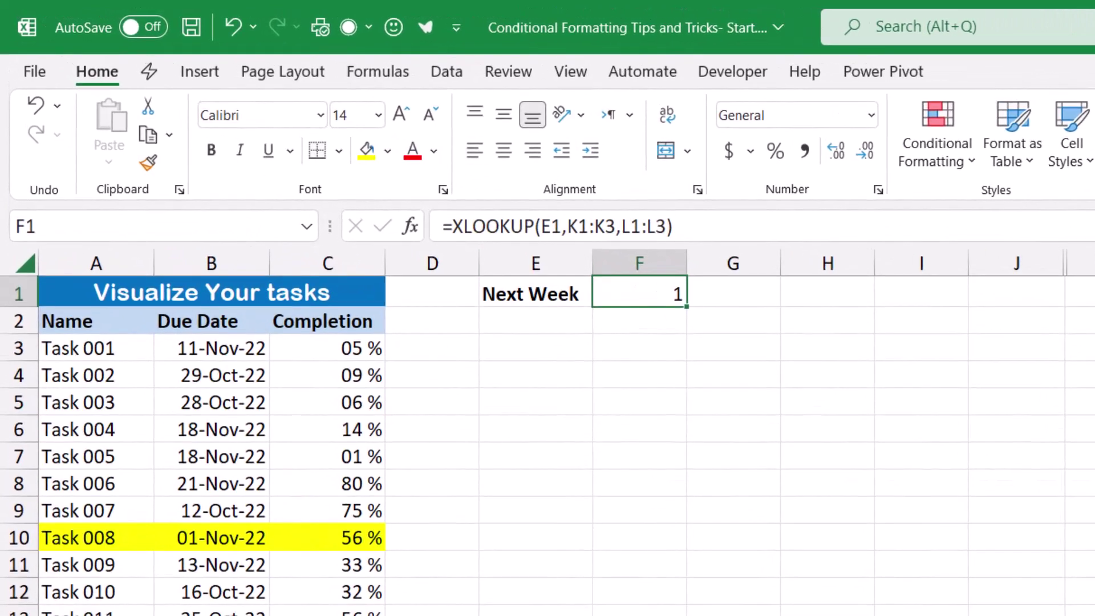
{"action": "left_click", "coordinate": [434, 151]}
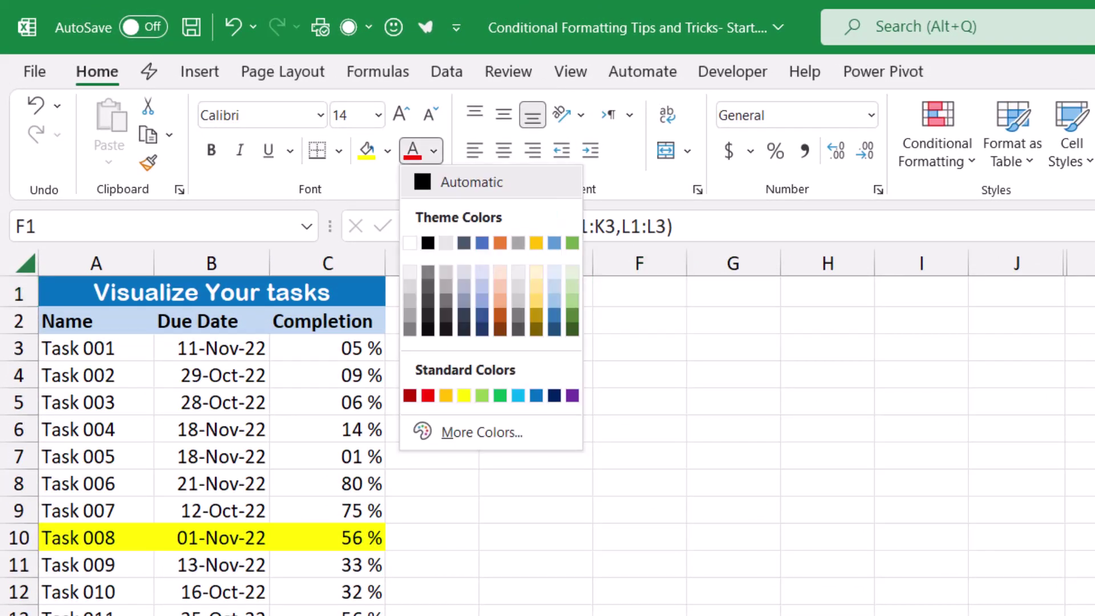
{"action": "left_click", "coordinate": [410, 243]}
{"action": "left_click", "coordinate": [639, 483]}
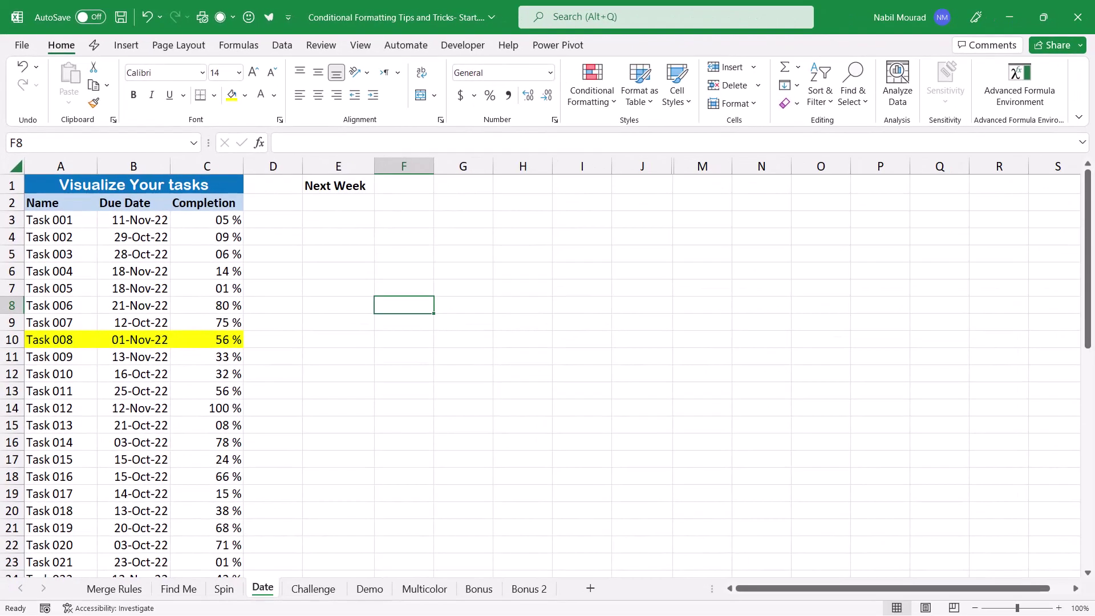
{"action": "key", "text": "F9"}
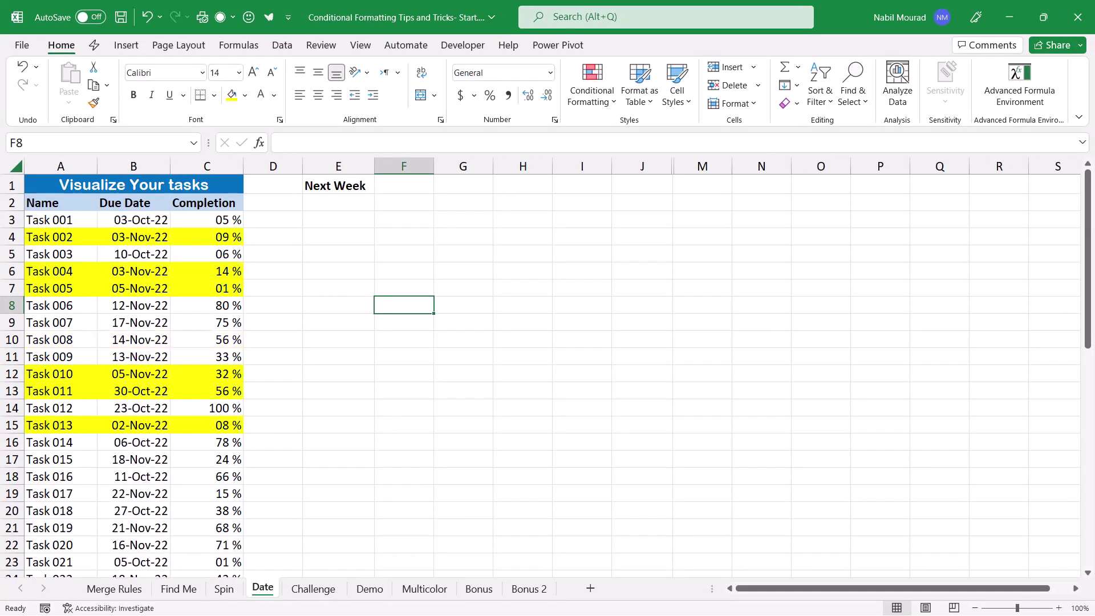
- On the Multicolor sheet, enter =(1-C4)*100 in Status cell D4 and fill it down to D16
{"action": "key", "text": "ctrl+Page_Down"}
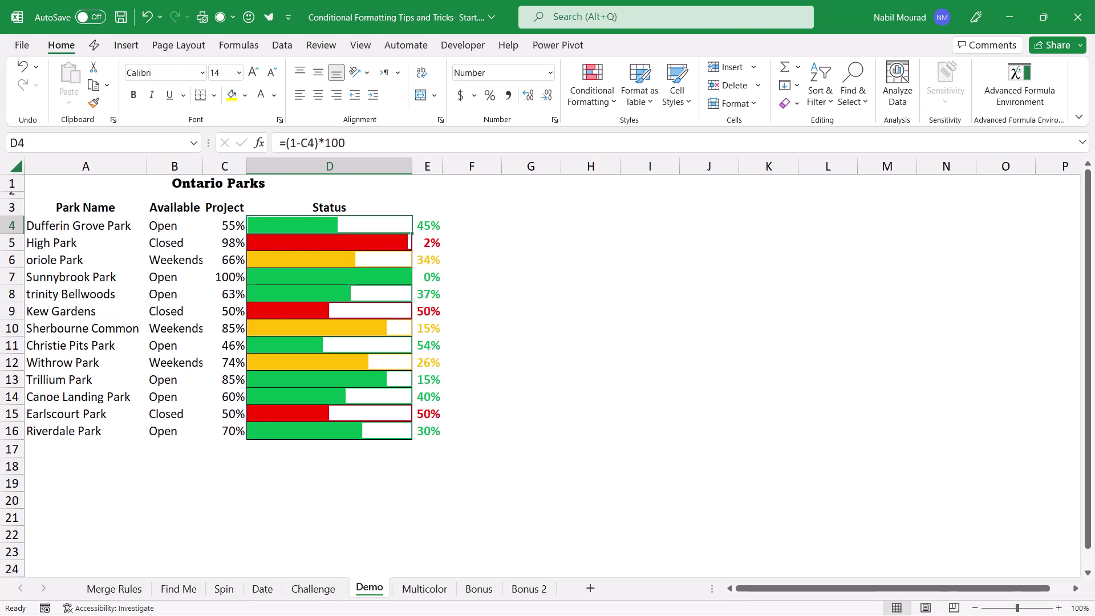
{"action": "key", "text": "ctrl+Page_Down"}
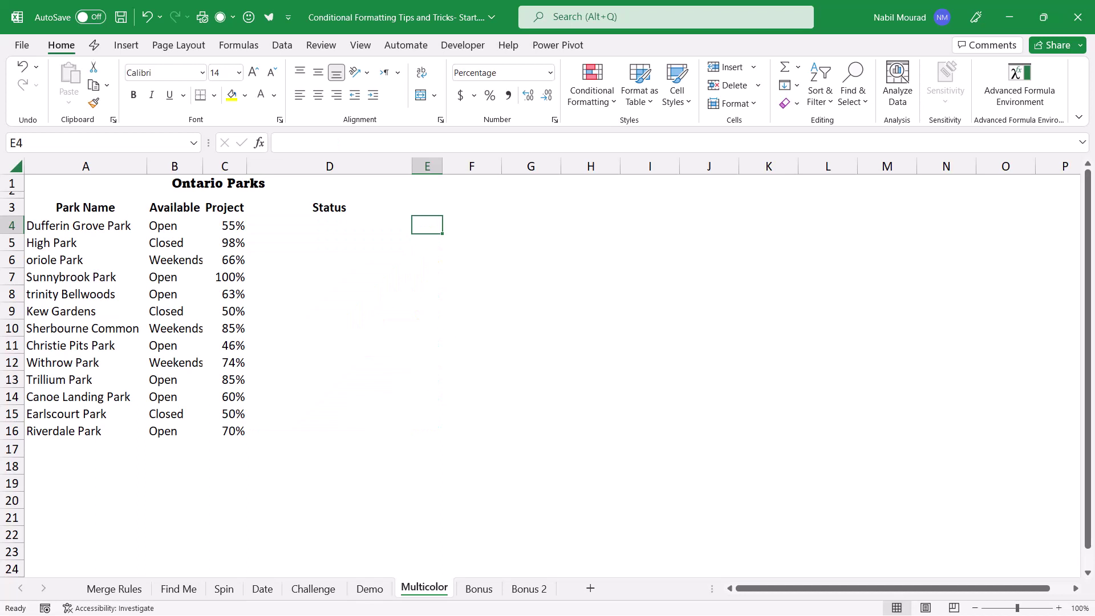
{"action": "left_click", "coordinate": [329, 225]}
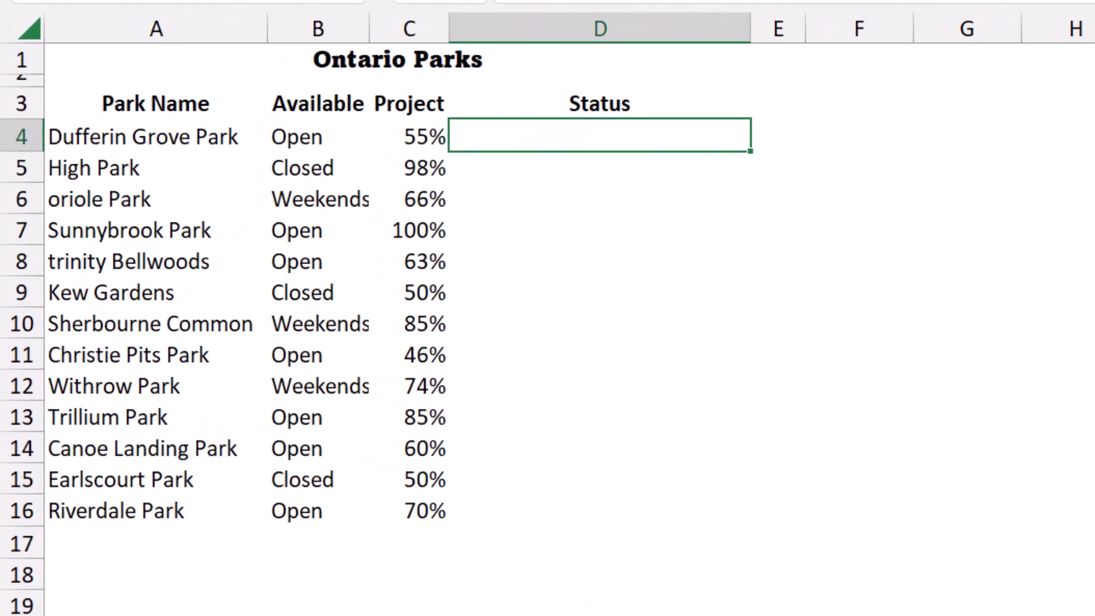
{"action": "type", "text": "=(1-"}
{"action": "key", "text": "Left"}
{"action": "type", "text": ")*100"}
{"action": "key", "text": "ctrl+Return"}
{"action": "double_click", "coordinate": [751, 151]}
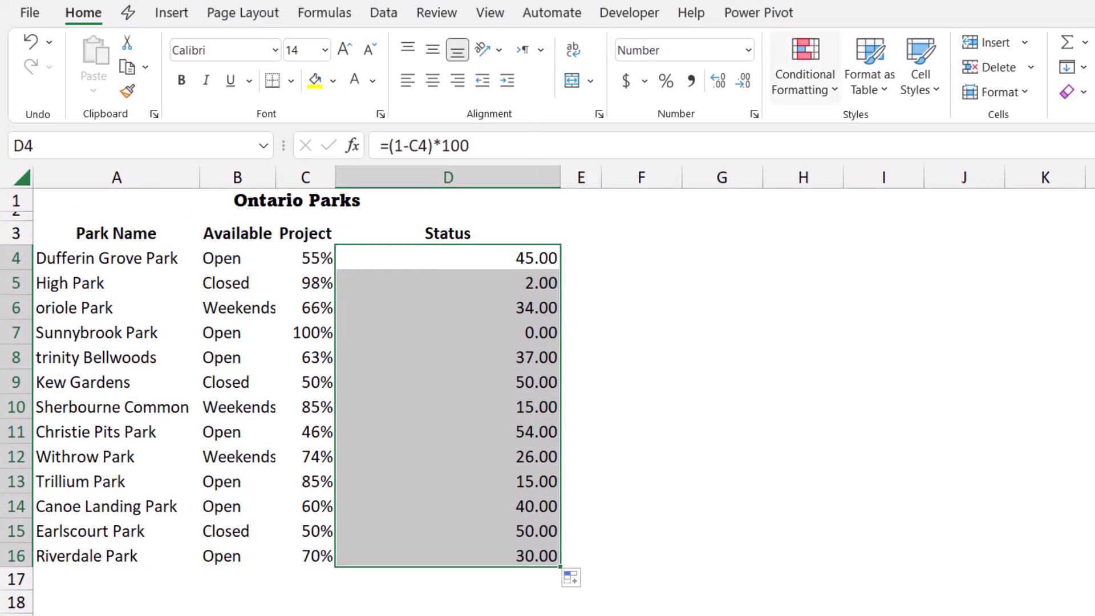
- Create a formula-based conditional formatting rule for Status cells D4:D16 with the formula =$B4="Weekends"
{"action": "left_click", "coordinate": [805, 68]}
{"action": "left_click", "coordinate": [834, 354]}
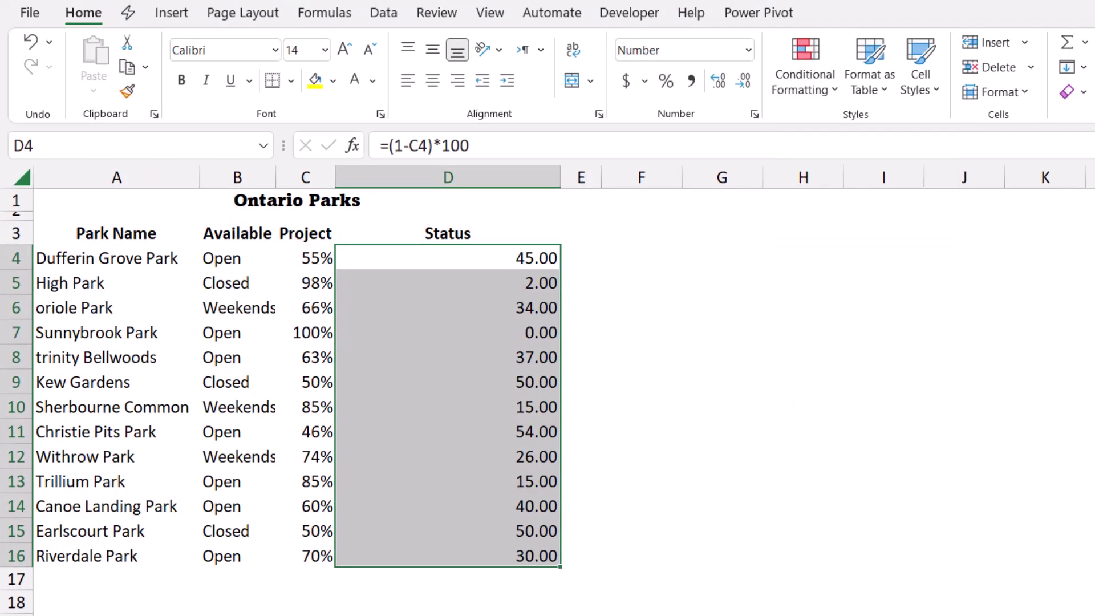
{"action": "left_click", "coordinate": [506, 376]}
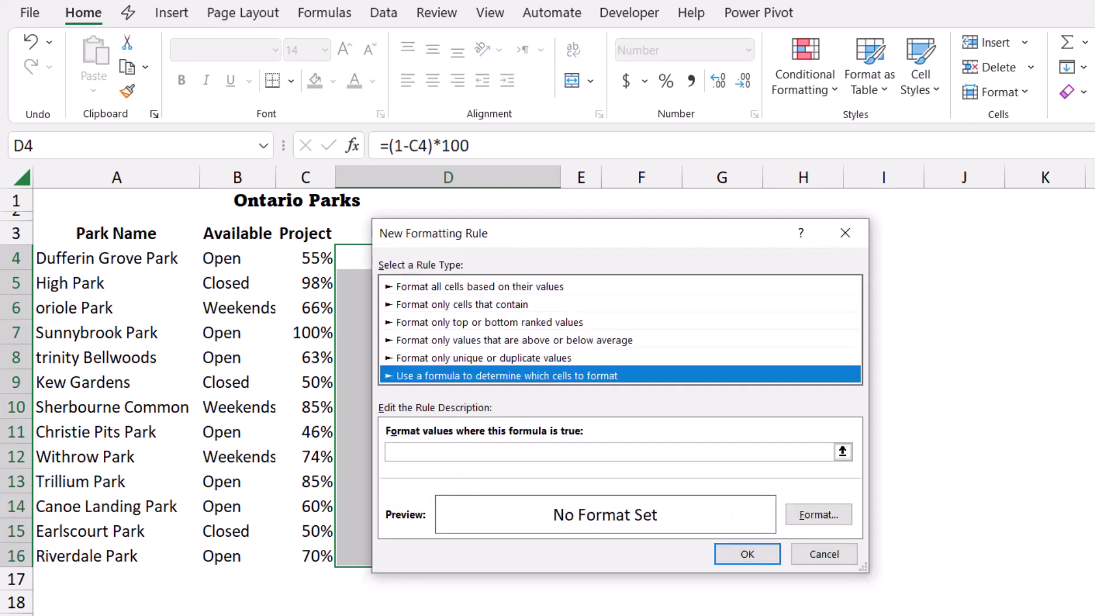
{"action": "left_click_drag", "start_coordinate": [547, 234], "coordinate": [757, 214]}
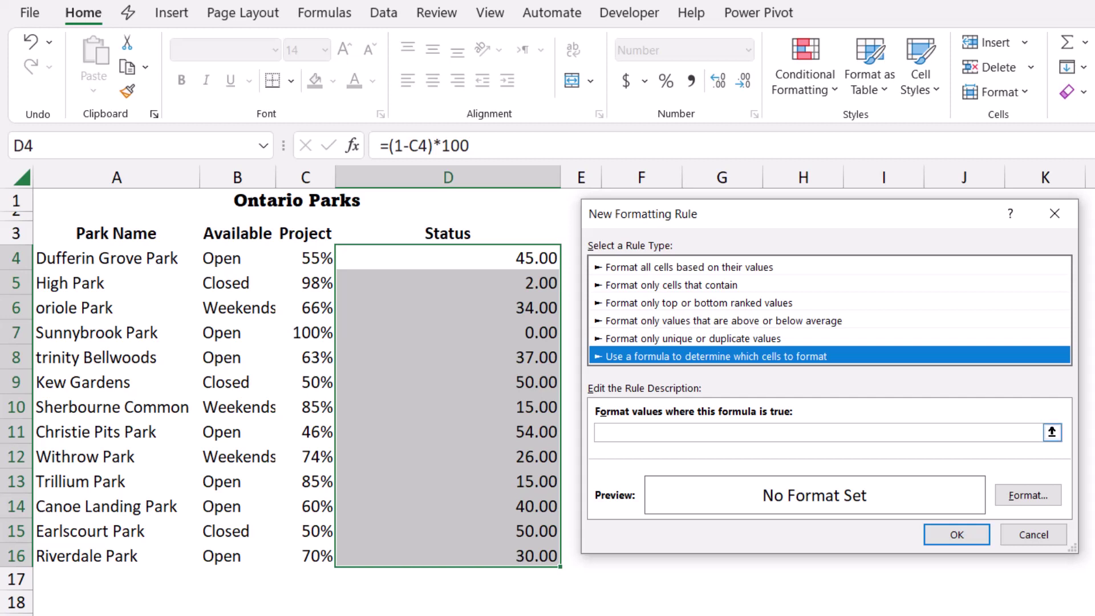
{"action": "left_click", "coordinate": [819, 432]}
{"action": "left_click", "coordinate": [237, 259]}
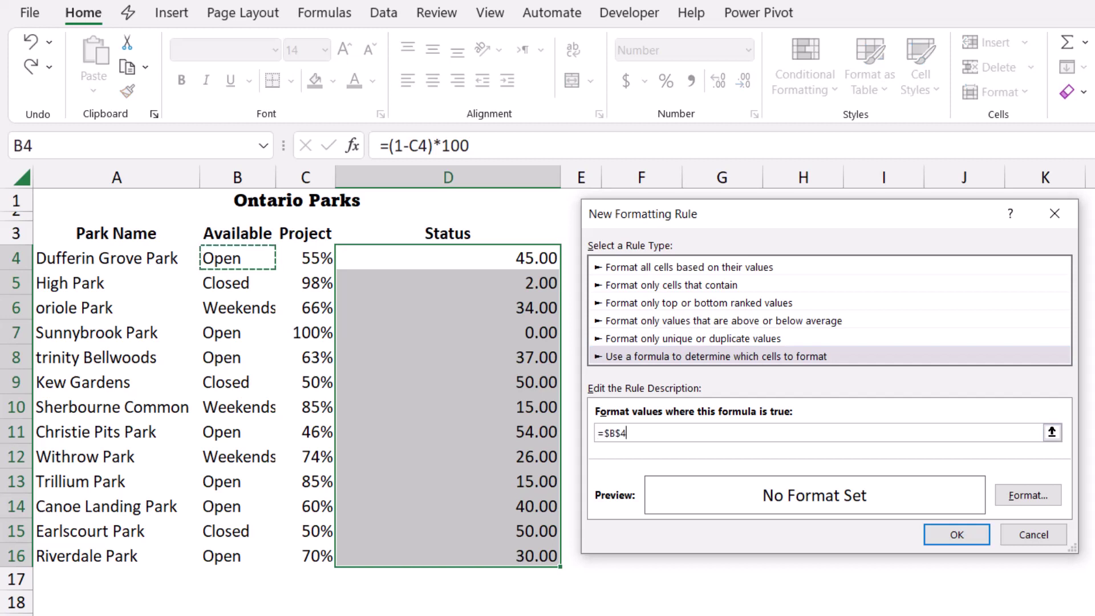
{"action": "key", "text": "F4"}
{"action": "key", "text": "F4"}
{"action": "type", "text": "=Weekends\""}
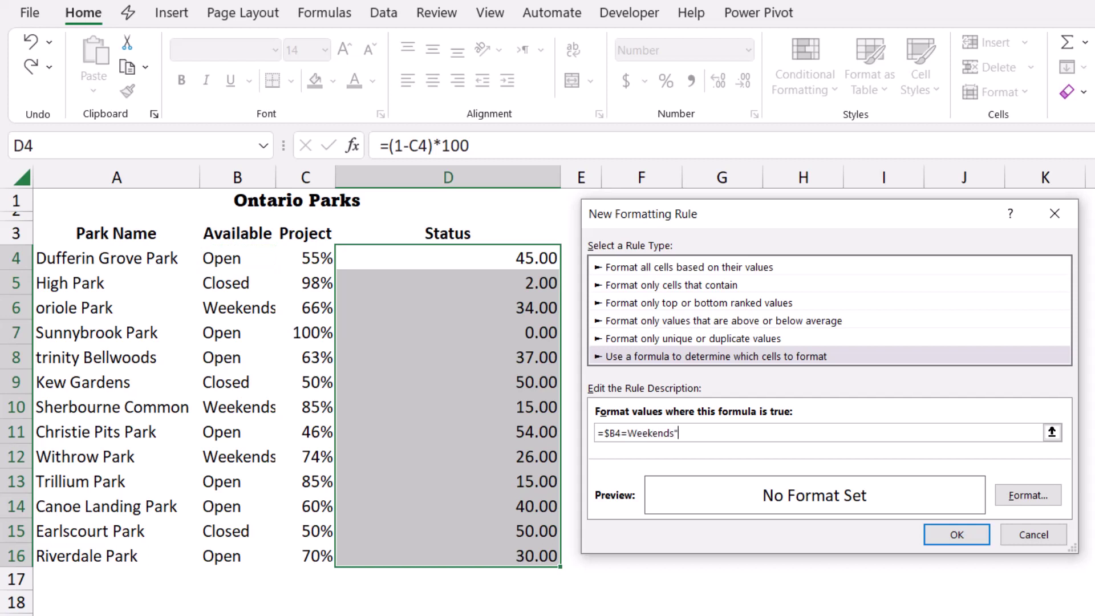
{"action": "left_click", "coordinate": [630, 433]}
{"action": "type", "text": "\""}
- Give the Weekends rule a gold fill and apply it to the Status cells
{"action": "left_click", "coordinate": [1028, 495]}
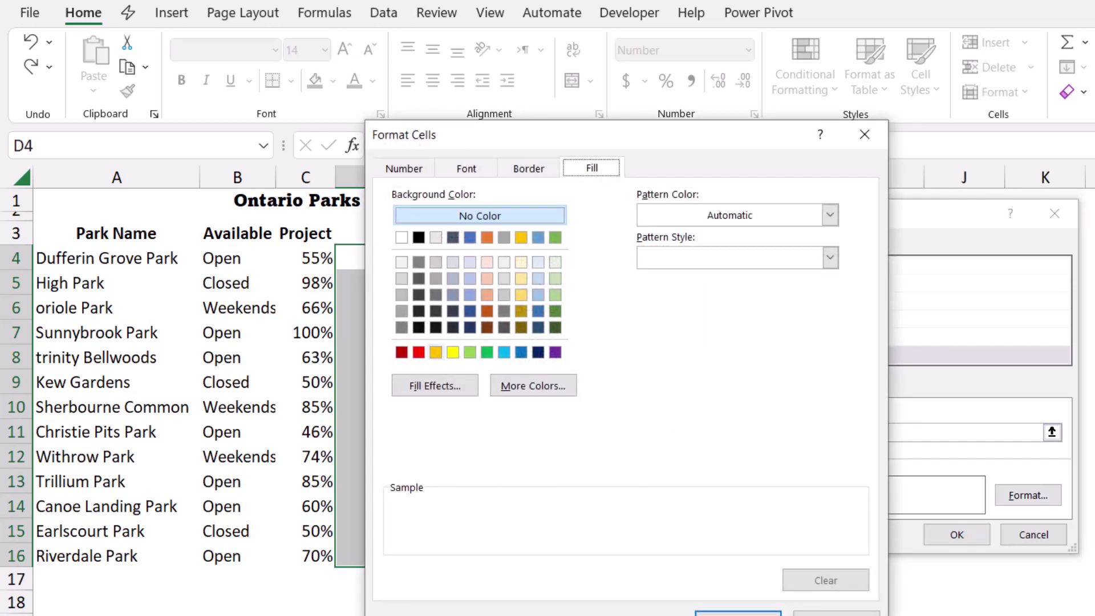
{"action": "left_click", "coordinate": [436, 352]}
{"action": "left_click", "coordinate": [738, 613]}
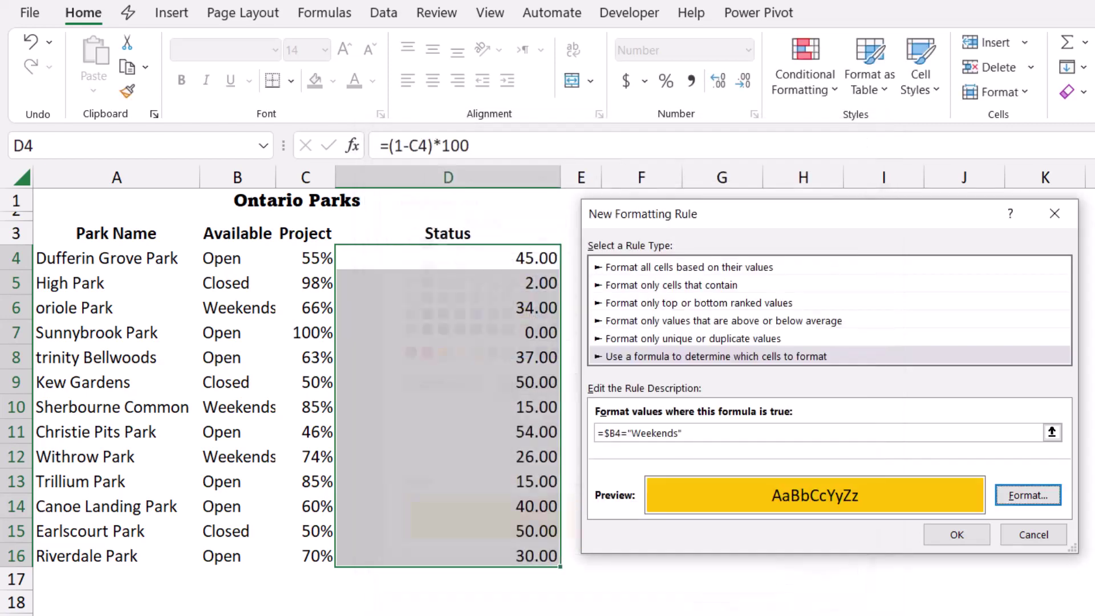
{"action": "left_click", "coordinate": [957, 535]}
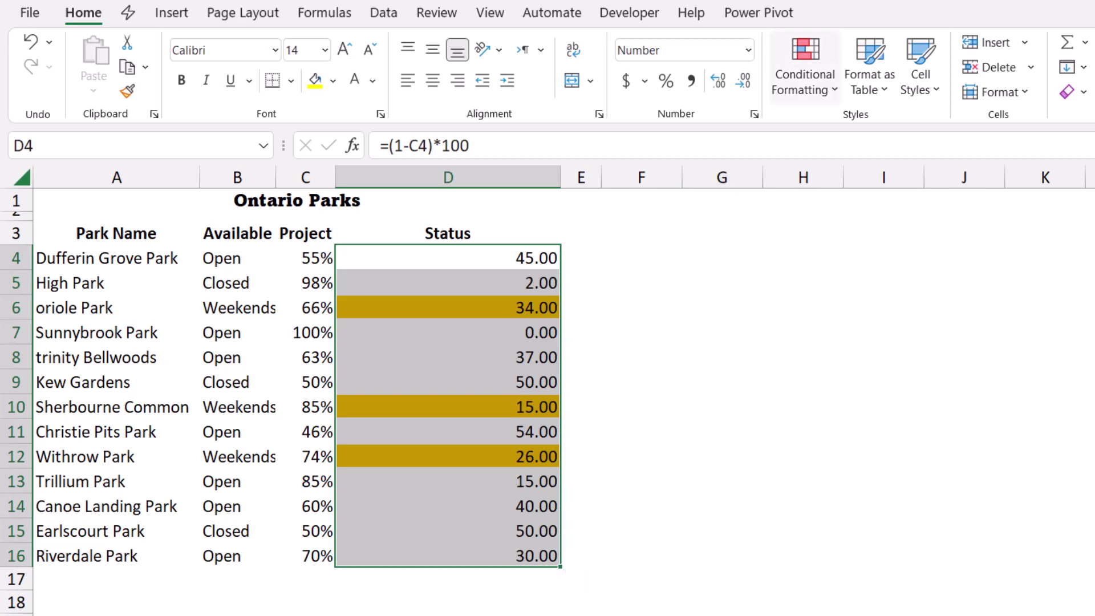
- Duplicate the Weekends rule twice in the Conditional Formatting Rules Manager
{"action": "left_click", "coordinate": [805, 80]}
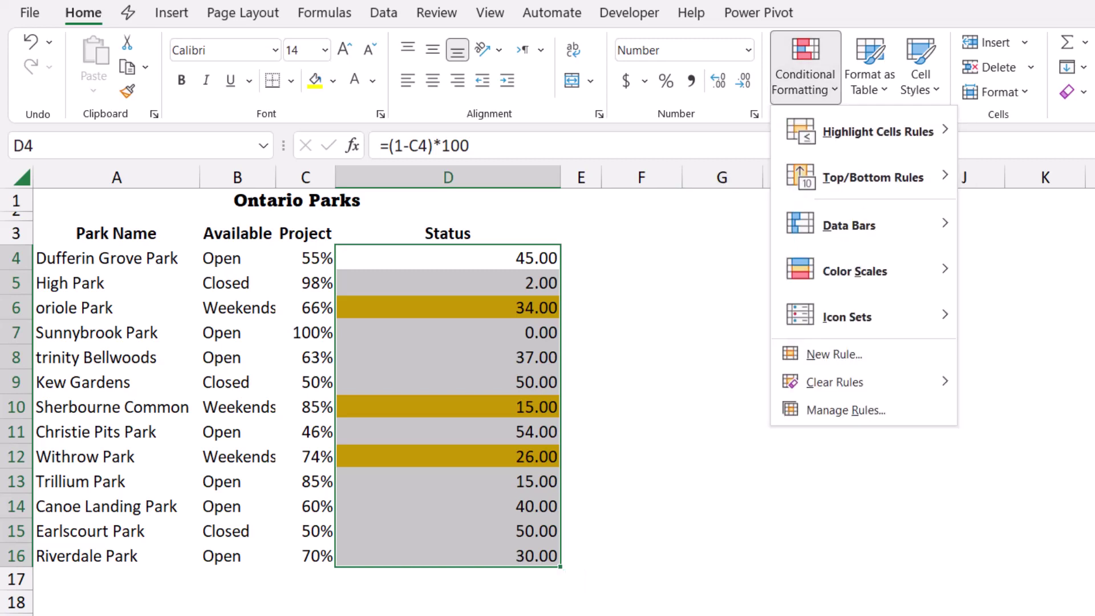
{"action": "left_click", "coordinate": [839, 409]}
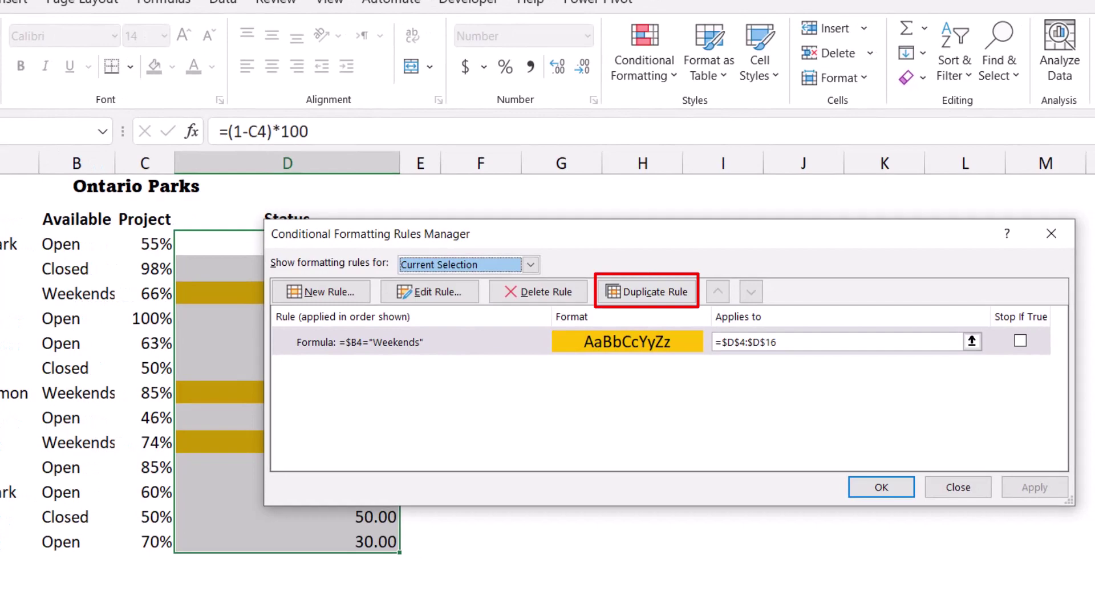
{"action": "left_click", "coordinate": [422, 342]}
{"action": "left_click", "coordinate": [647, 292]}
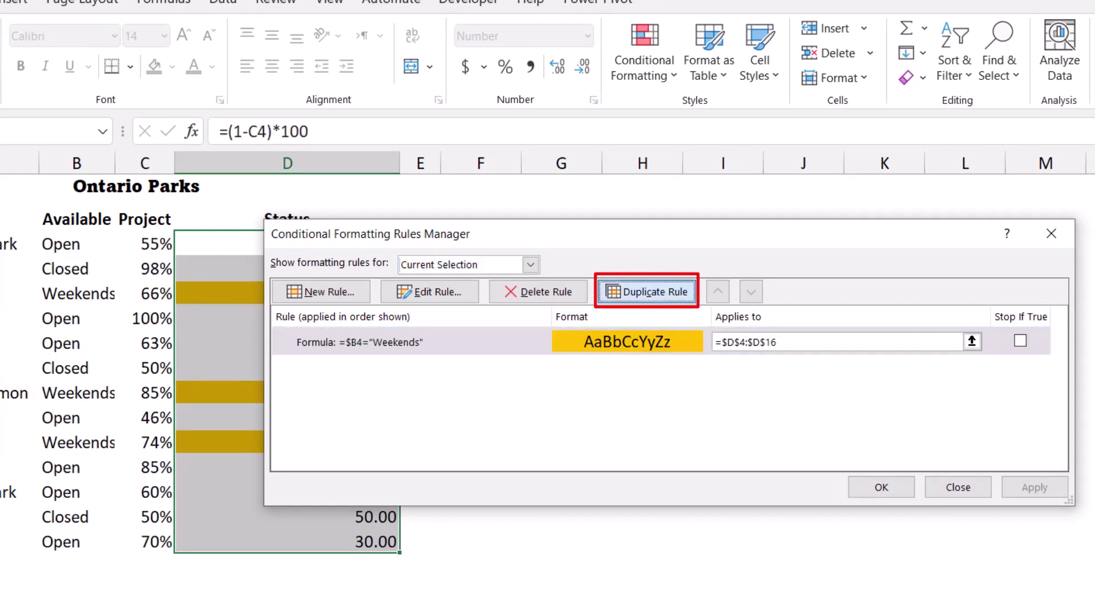
{"action": "left_click", "coordinate": [647, 291]}
- Change the second rule's formula to =$B4="Closed" and its fill to red
{"action": "left_click", "coordinate": [422, 371]}
{"action": "left_click_drag", "start_coordinate": [627, 234], "coordinate": [739, 144]}
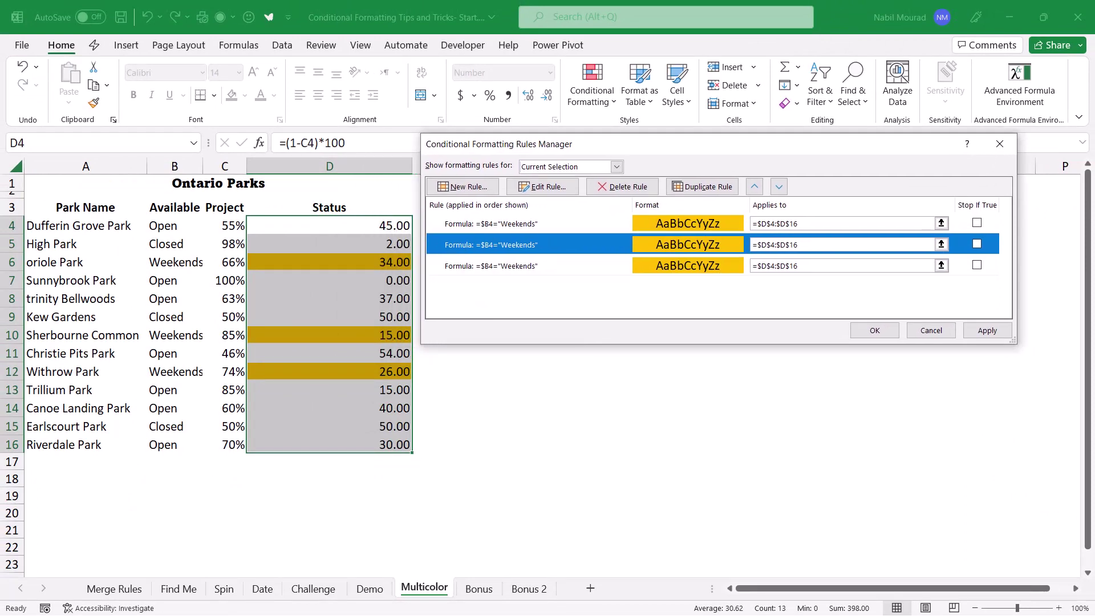
{"action": "left_click", "coordinate": [542, 187]}
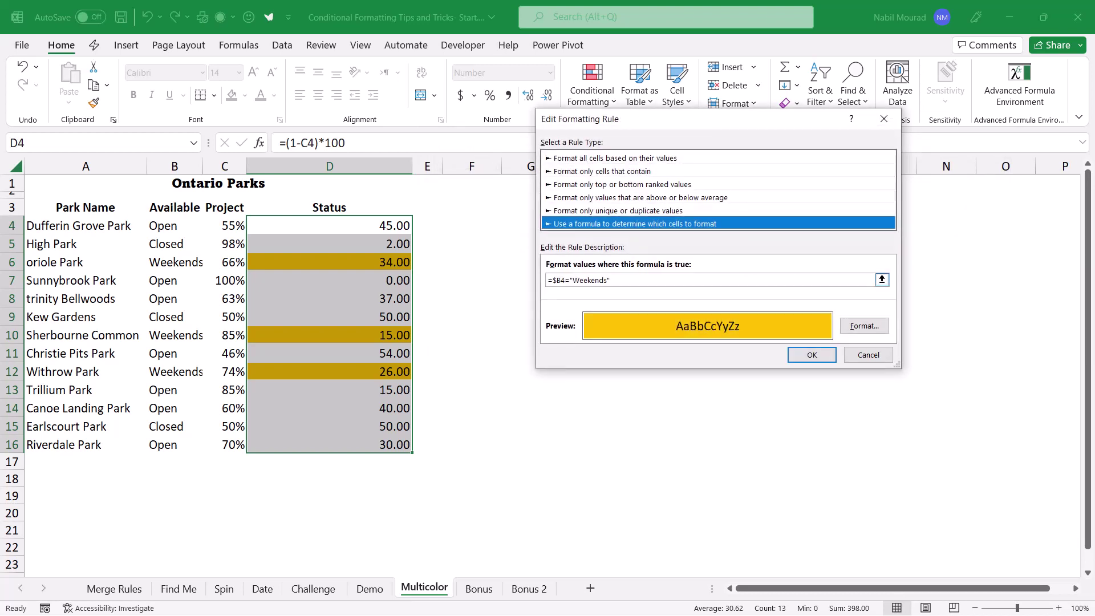
{"action": "double_click", "coordinate": [591, 280]}
{"action": "type", "text": "\"Closed"}
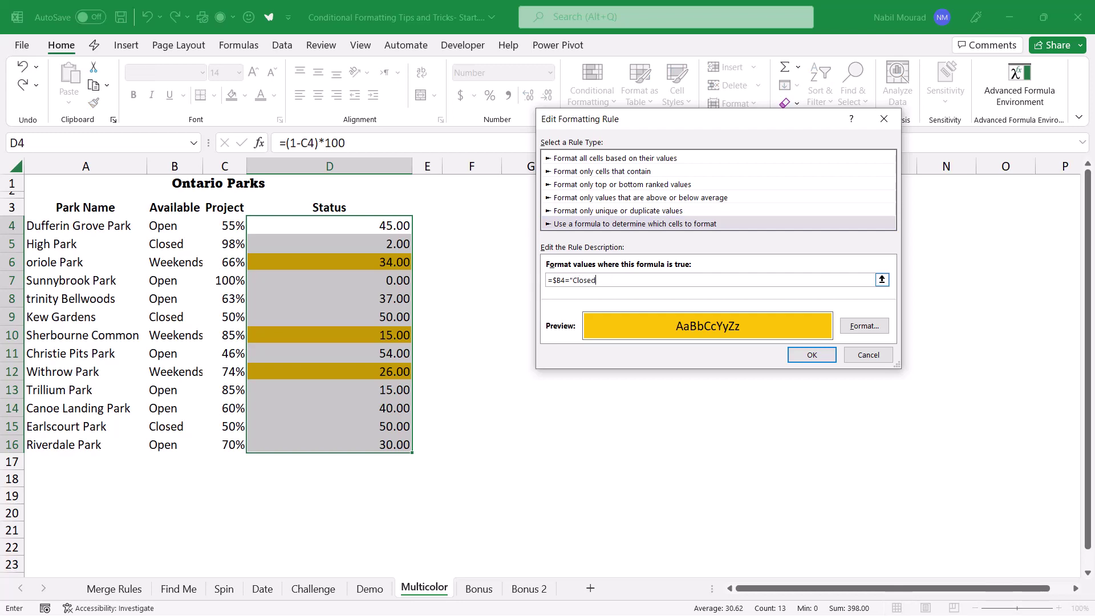
{"action": "type", "text": "\""}
{"action": "left_click", "coordinate": [865, 326]}
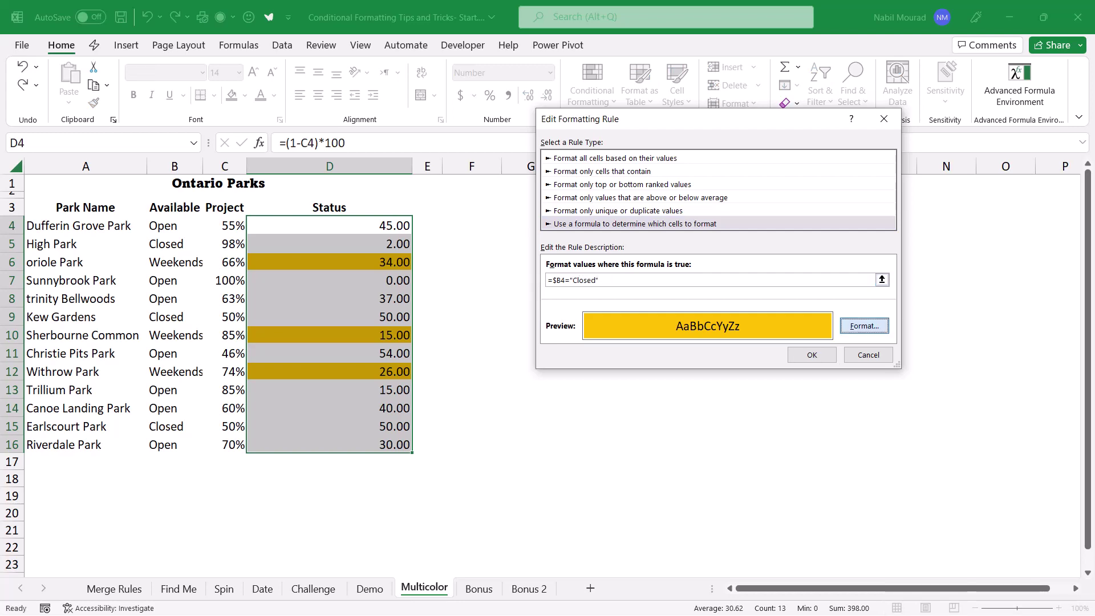
{"action": "left_click", "coordinate": [570, 193]}
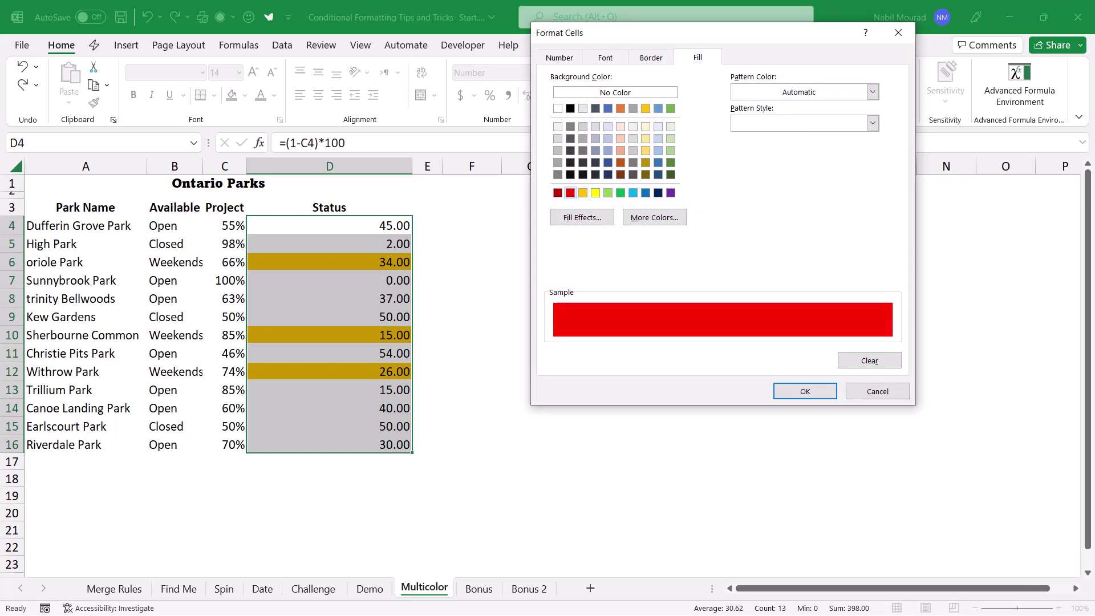
{"action": "key", "text": "Return"}
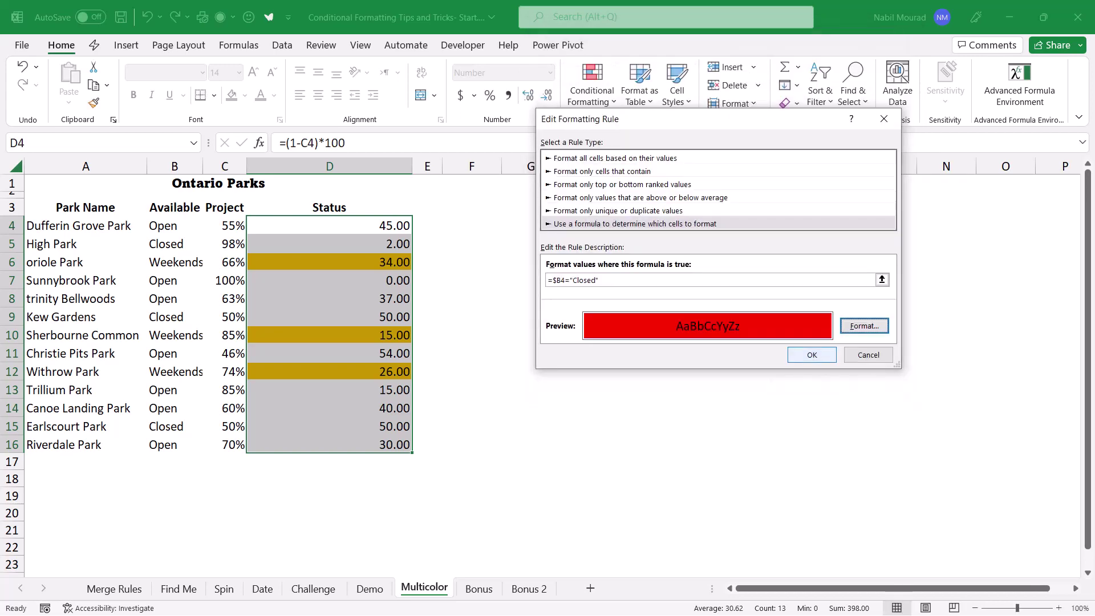
{"action": "key", "text": "Return"}
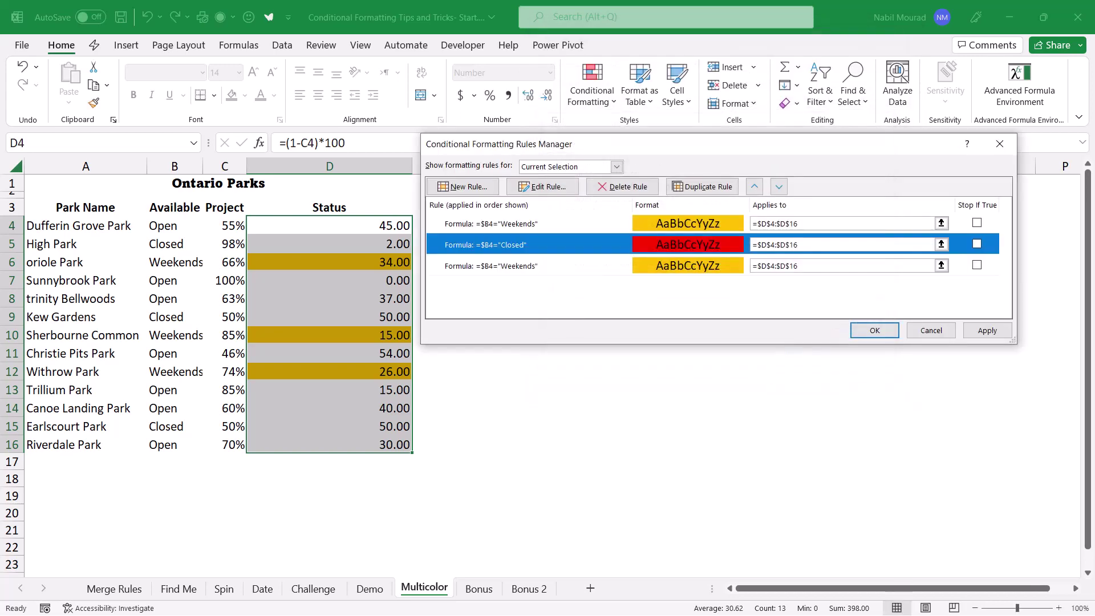
- Change the third rule's formula to =$B4="Open" with a green fill, and apply all the rules
{"action": "left_click", "coordinate": [491, 266]}
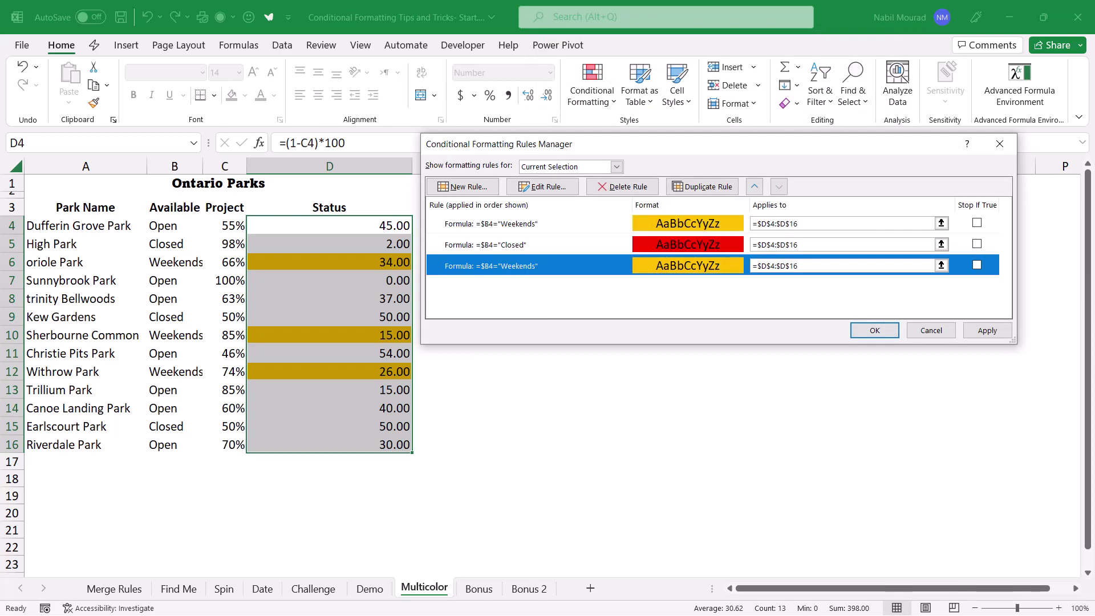
{"action": "left_click", "coordinate": [551, 186]}
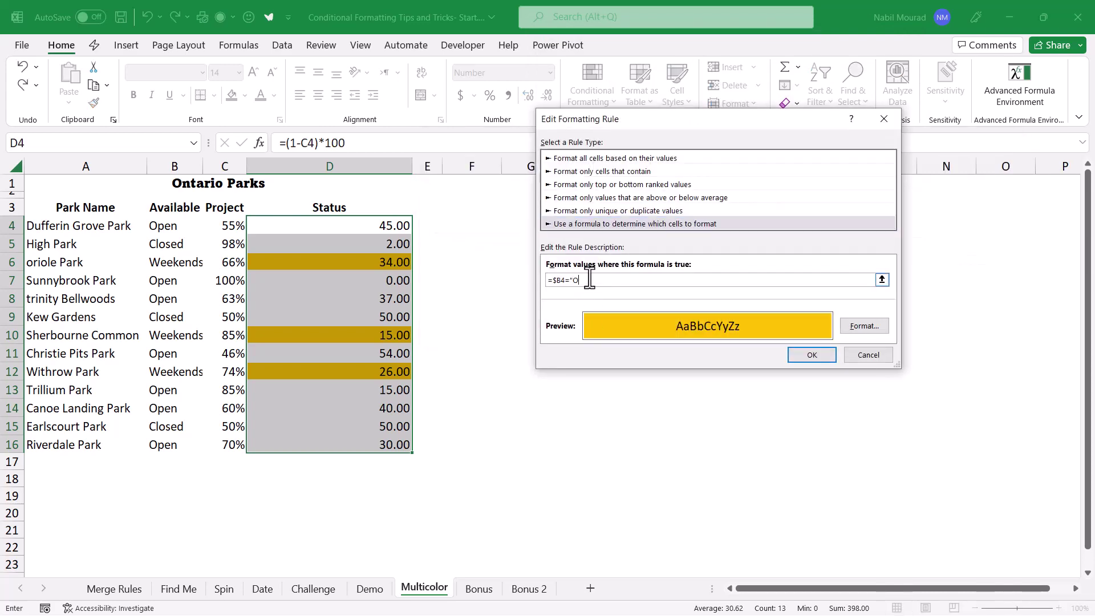
{"action": "left_click", "coordinate": [863, 327]}
{"action": "left_click", "coordinate": [620, 193]}
{"action": "left_click", "coordinate": [807, 391]}
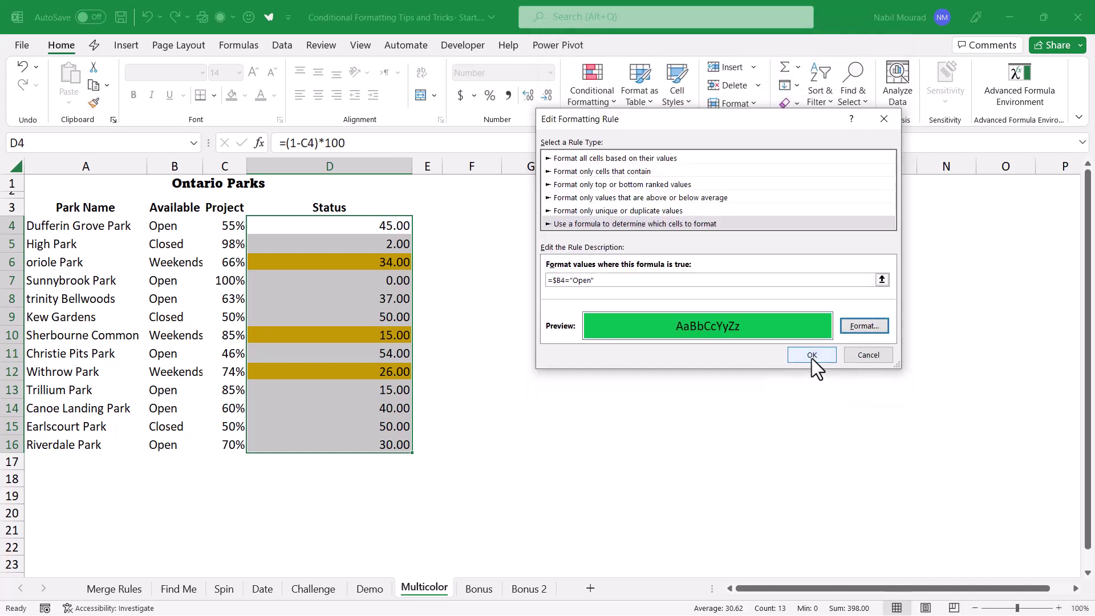
{"action": "key", "text": "Return"}
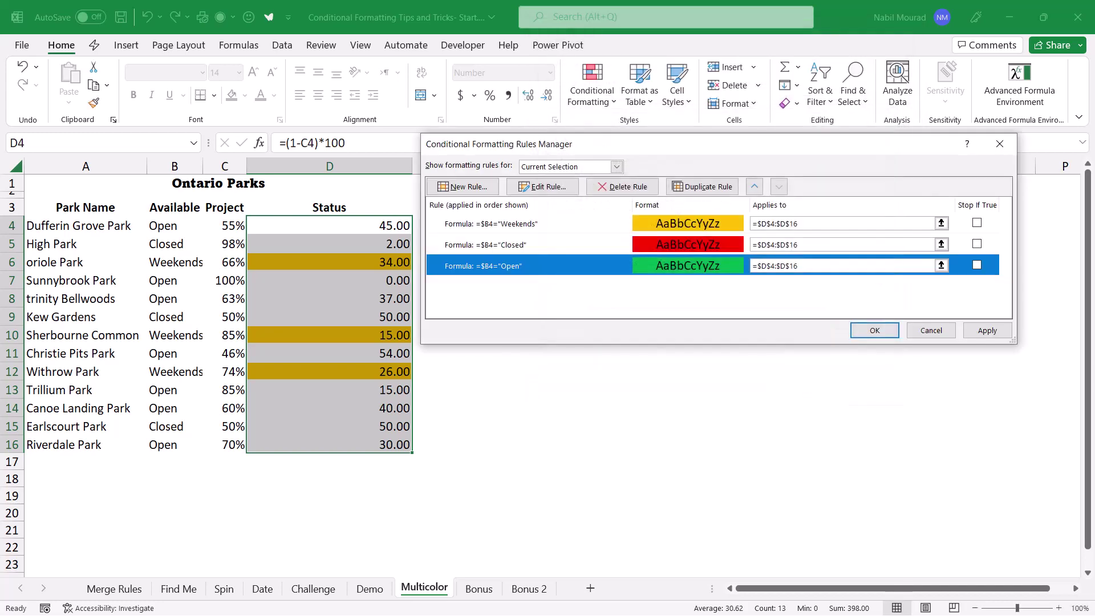
{"action": "key", "text": "Return"}
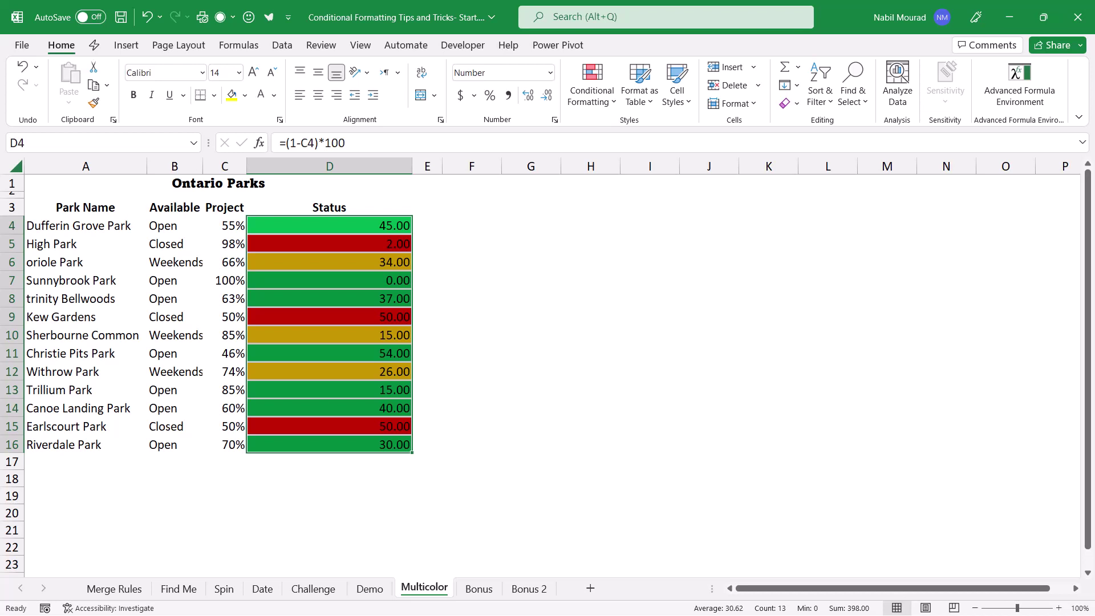
- Add blue solid-fill data bars to Status cells D4:D16
{"action": "left_click", "coordinate": [592, 91]}
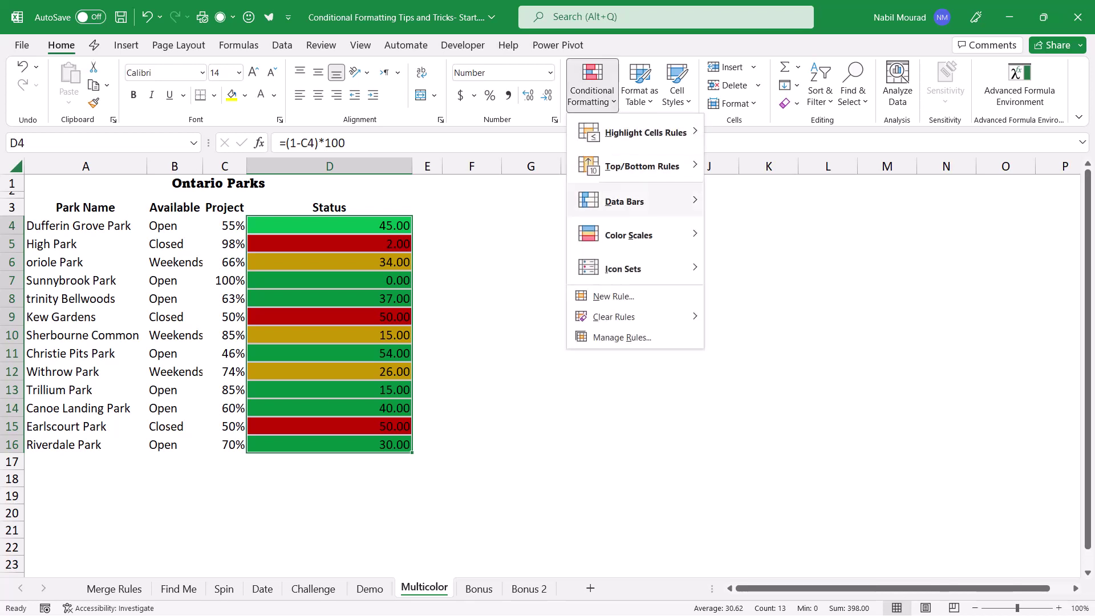
{"action": "mouse_move", "coordinate": [625, 201]}
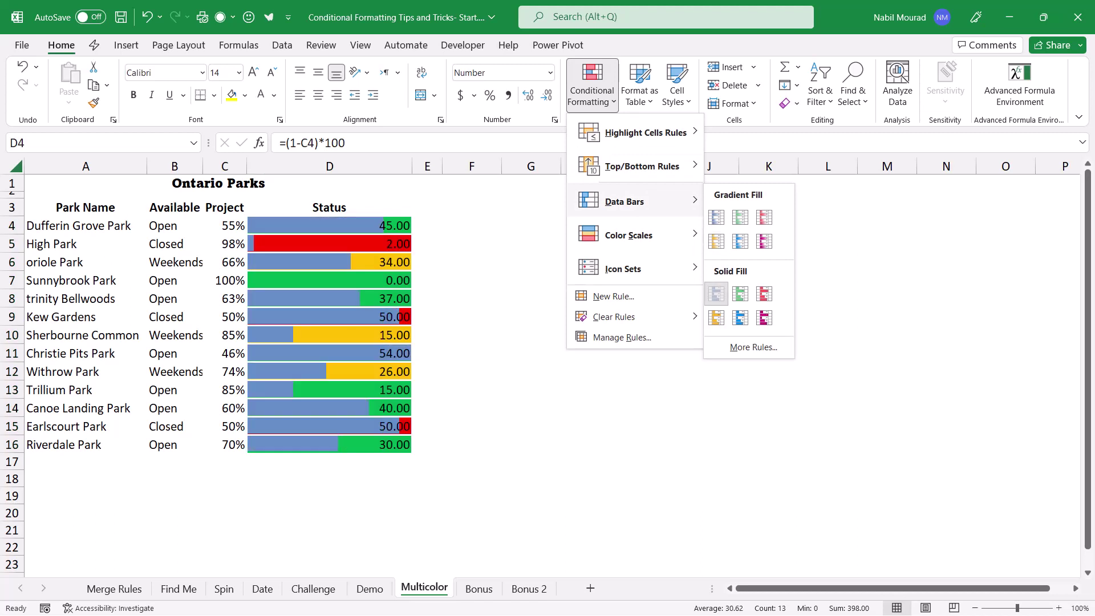
{"action": "left_click", "coordinate": [716, 294]}
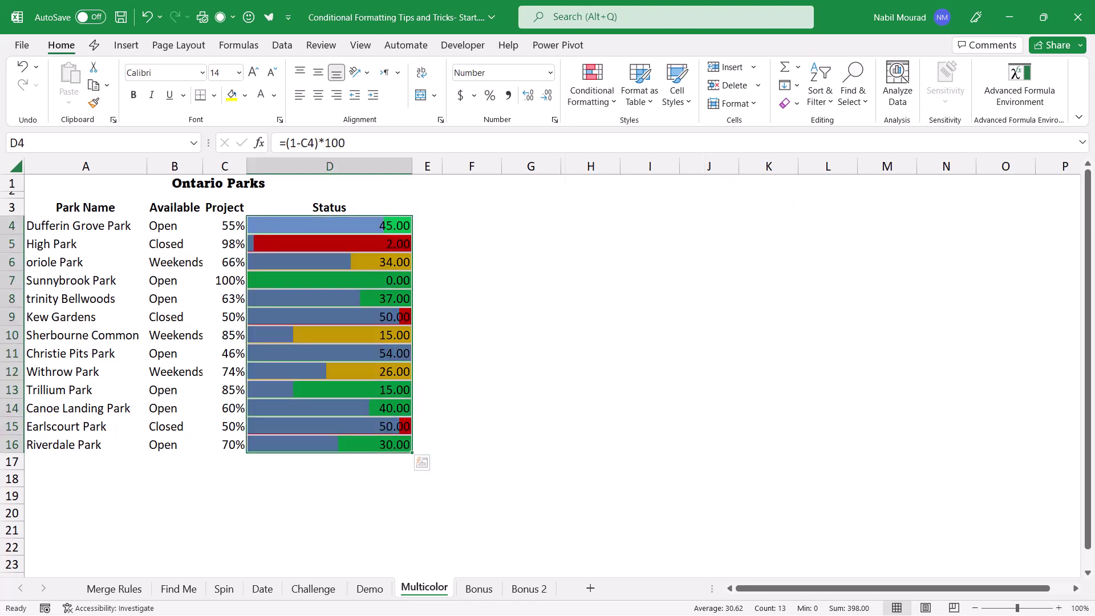
- Edit the Status column's data bar rule and set its bar color to white
{"action": "left_click", "coordinate": [592, 91]}
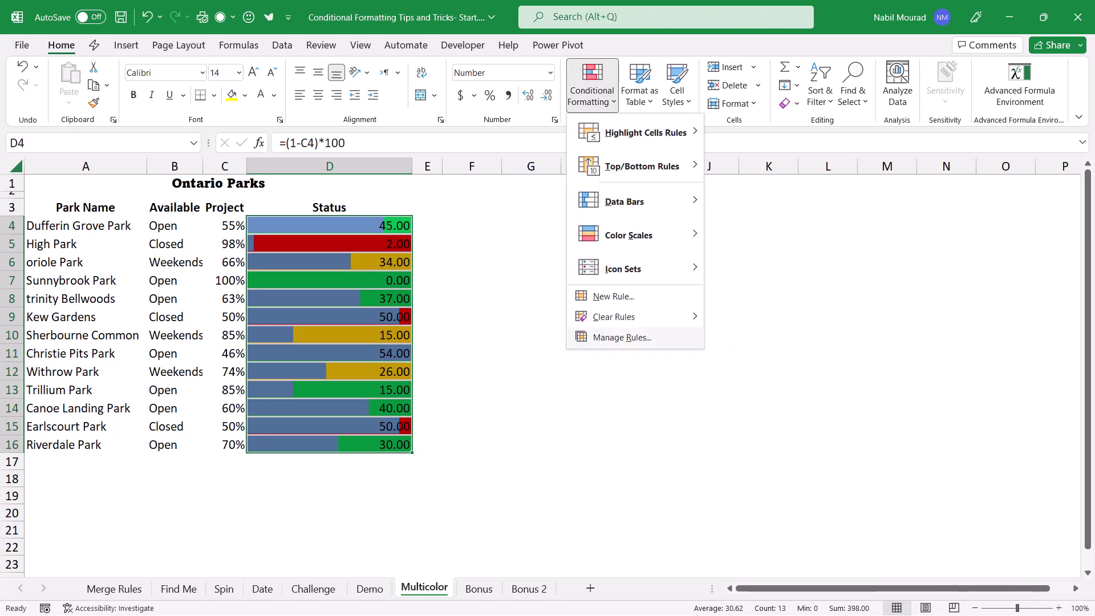
{"action": "left_click", "coordinate": [621, 337]}
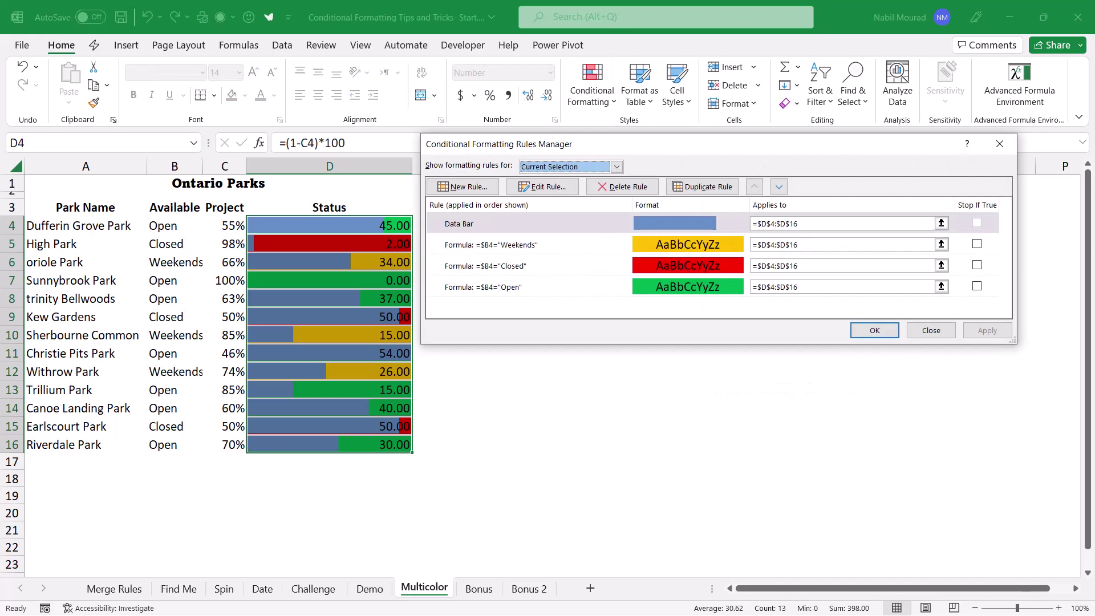
{"action": "left_click", "coordinate": [536, 223]}
{"action": "left_click", "coordinate": [542, 188]}
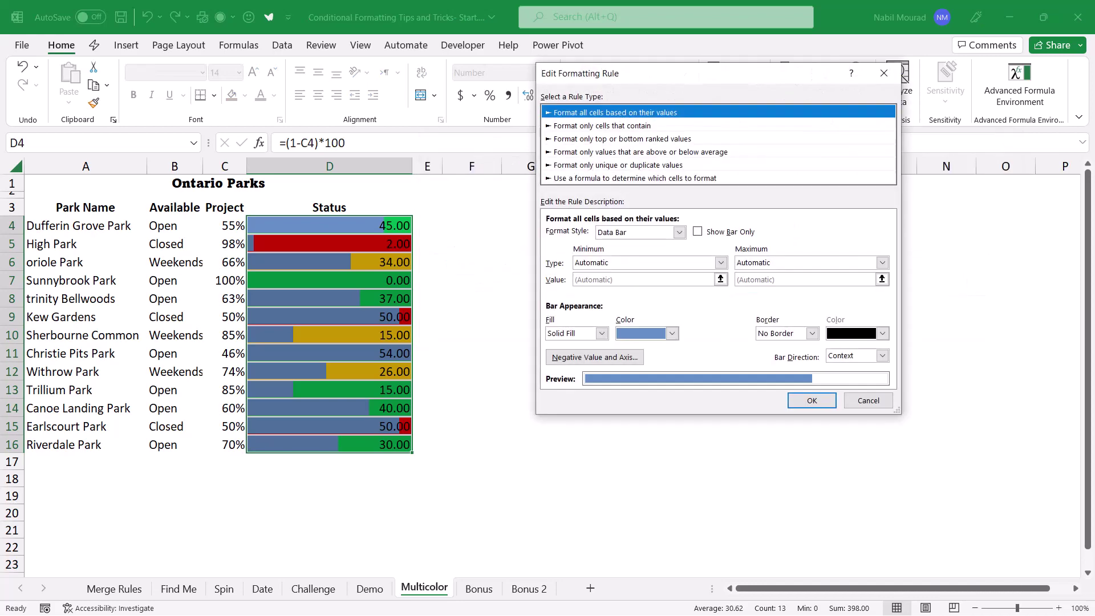
{"action": "left_click_drag", "start_coordinate": [627, 73], "coordinate": [545, 74]}
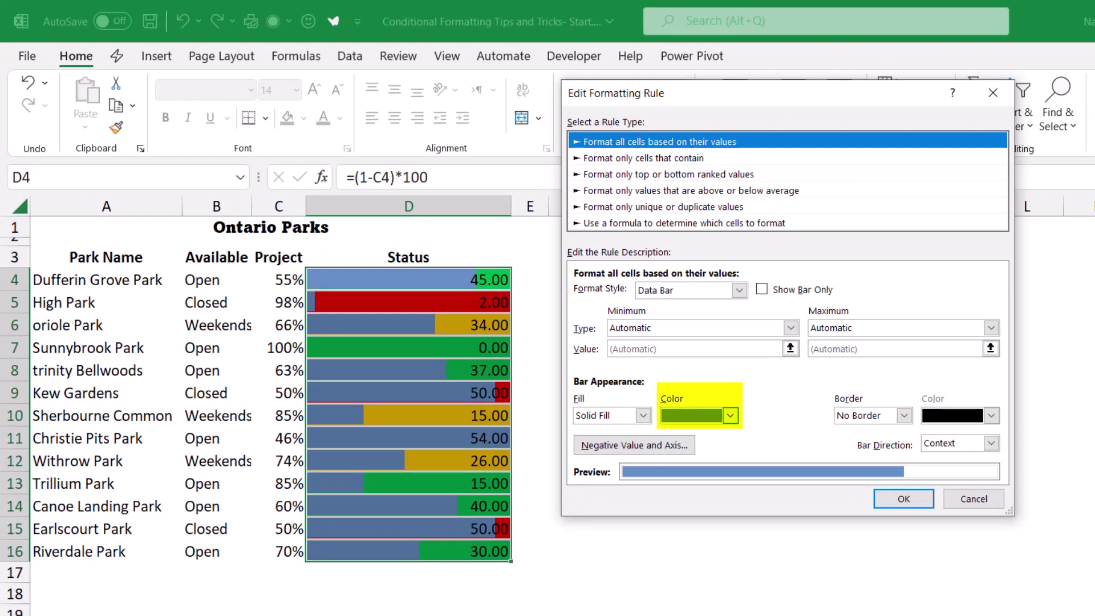
{"action": "left_click", "coordinate": [731, 416]}
{"action": "left_click", "coordinate": [670, 460]}
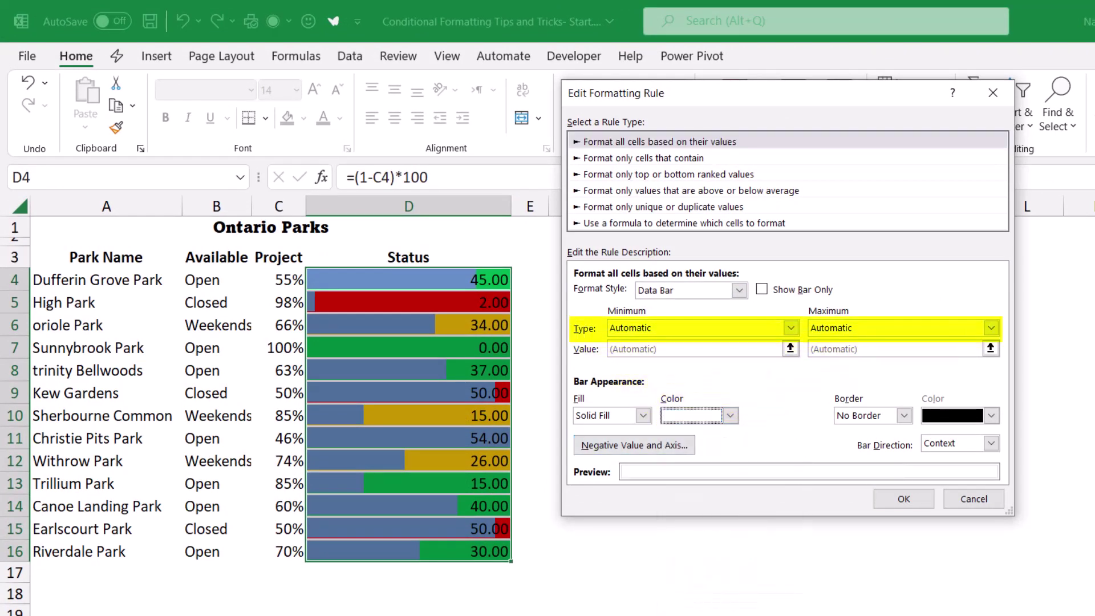
- Set the data bar's minimum type to Number with value 0 and its maximum to Number with value 100
{"action": "left_click", "coordinate": [790, 328]}
{"action": "left_click", "coordinate": [625, 356]}
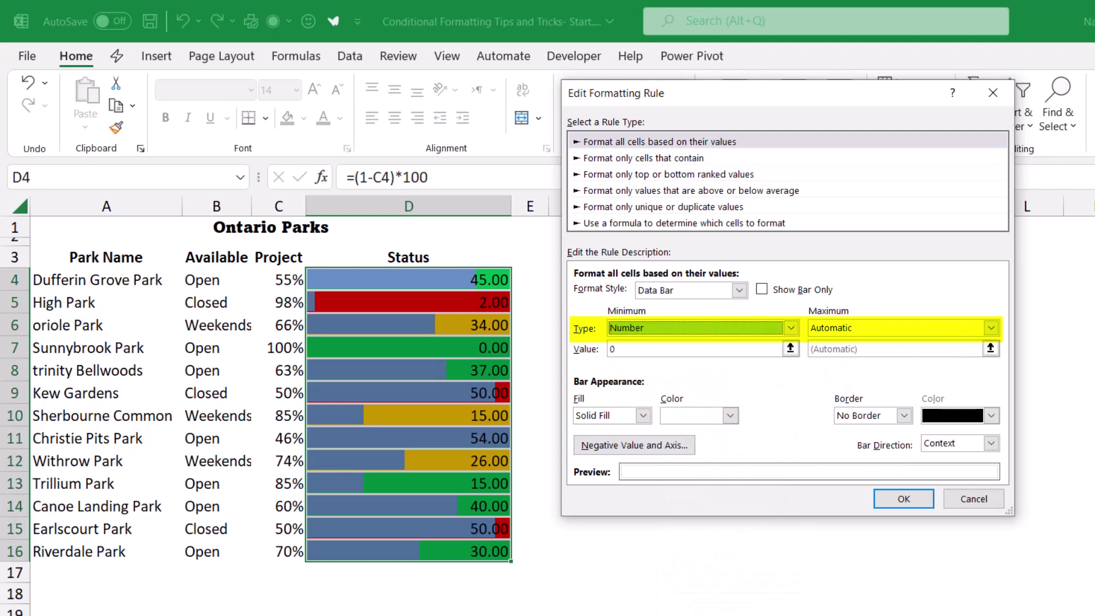
{"action": "left_click", "coordinate": [991, 328]}
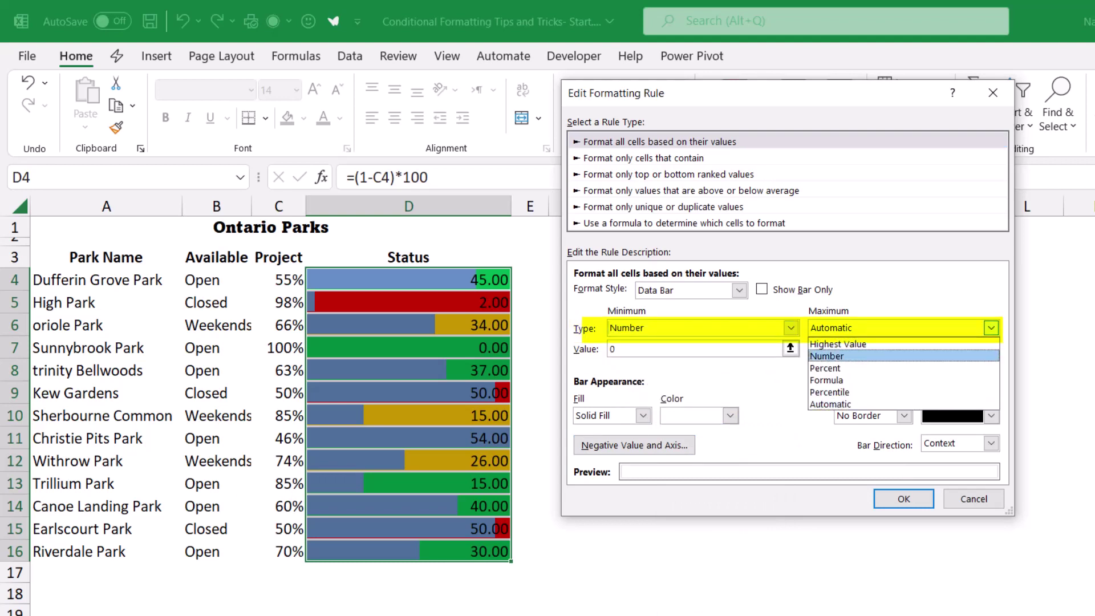
{"action": "left_click", "coordinate": [839, 355]}
{"action": "key", "text": "Tab"}
{"action": "type", "text": "1"}
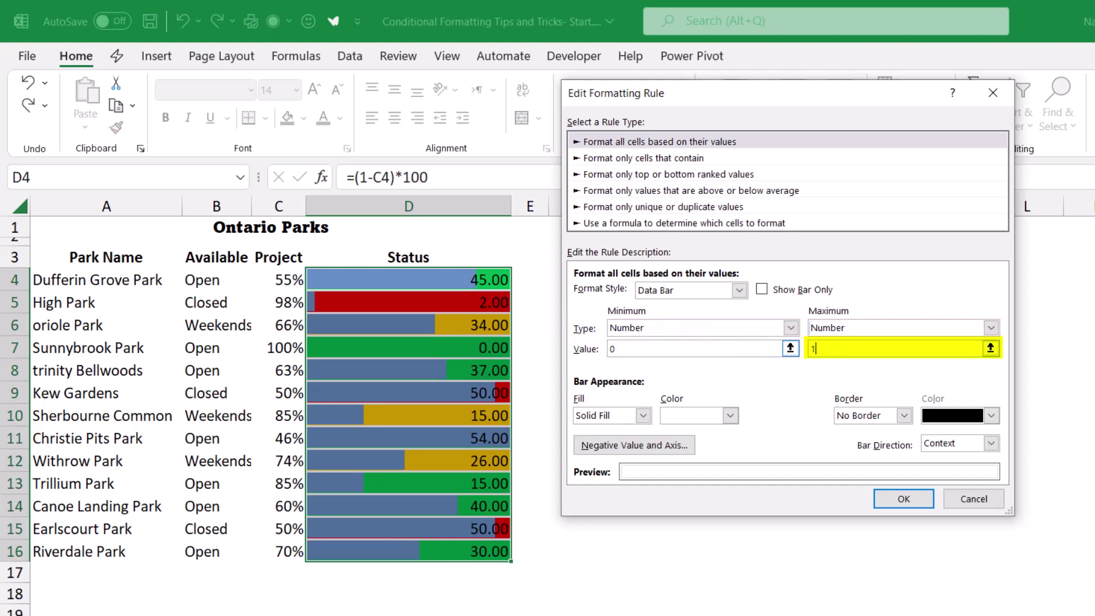
{"action": "type", "text": "00"}
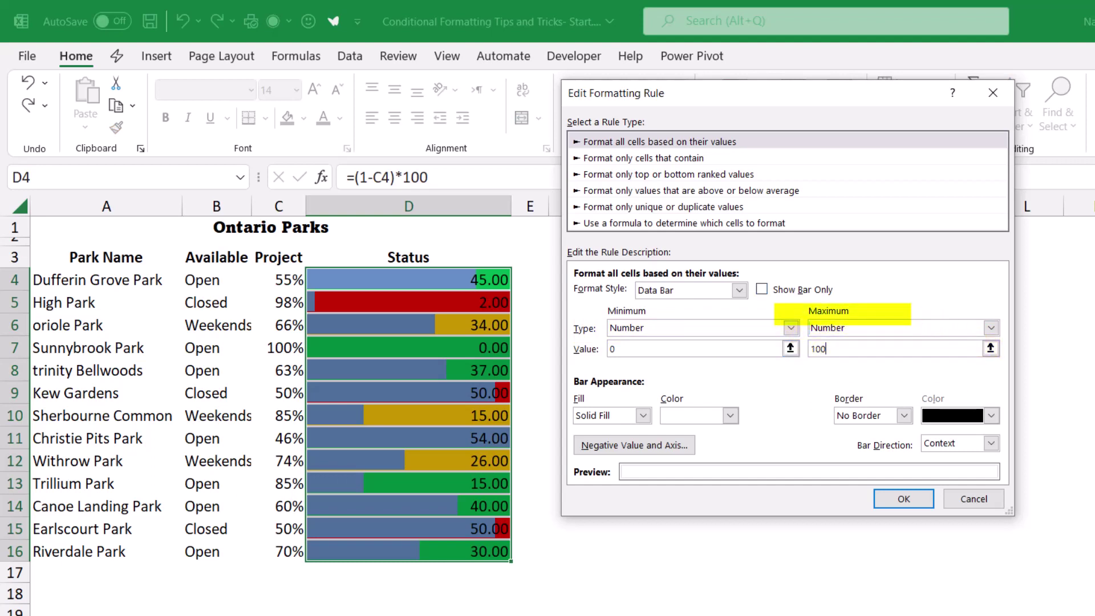
- Set the Status data bars to show the bar only with a Right-to-Left direction, and apply the edited rule
{"action": "left_click", "coordinate": [762, 290]}
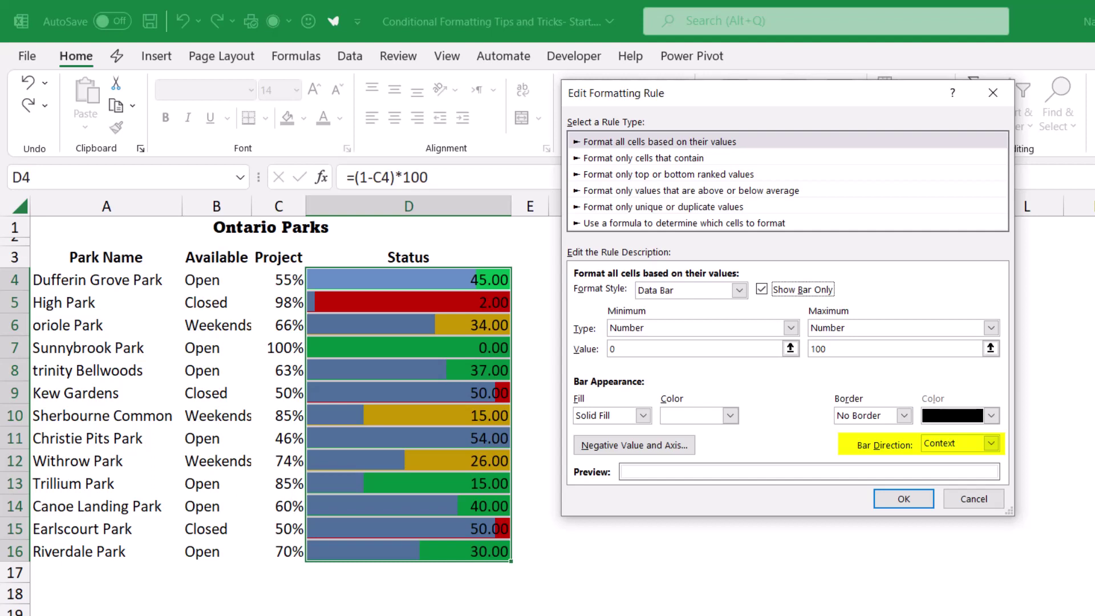
{"action": "left_click", "coordinate": [992, 443]}
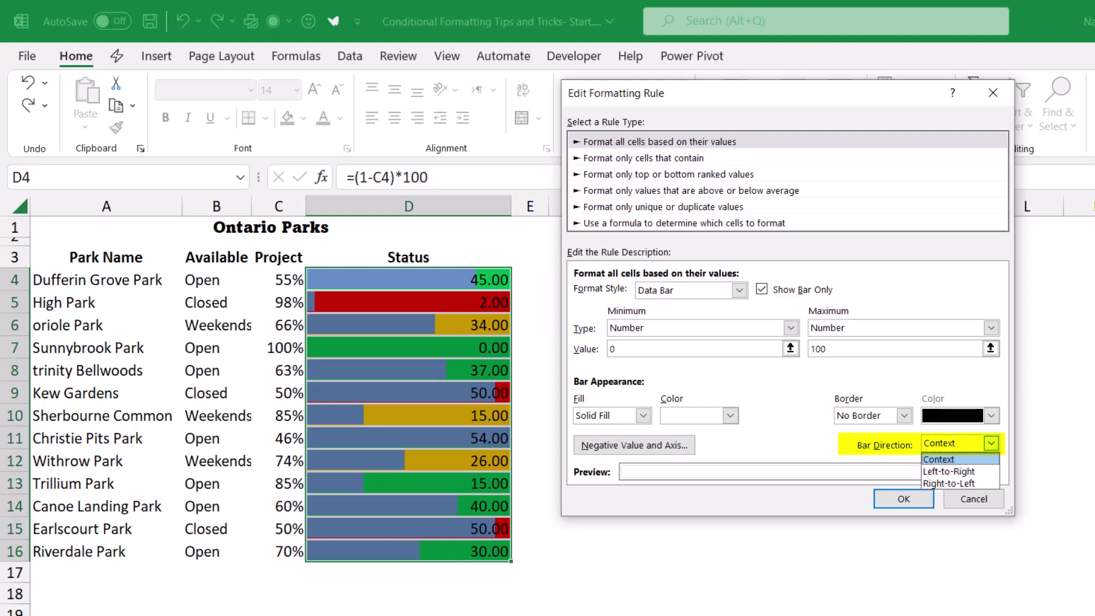
{"action": "left_click", "coordinate": [958, 484]}
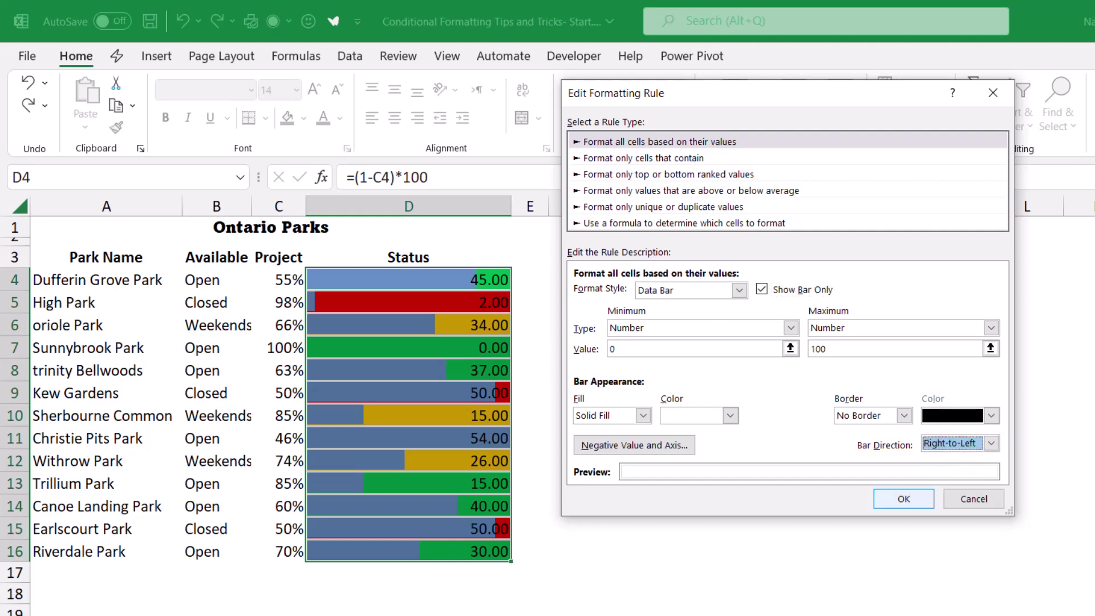
{"action": "left_click", "coordinate": [904, 499]}
{"action": "key", "text": "Return"}
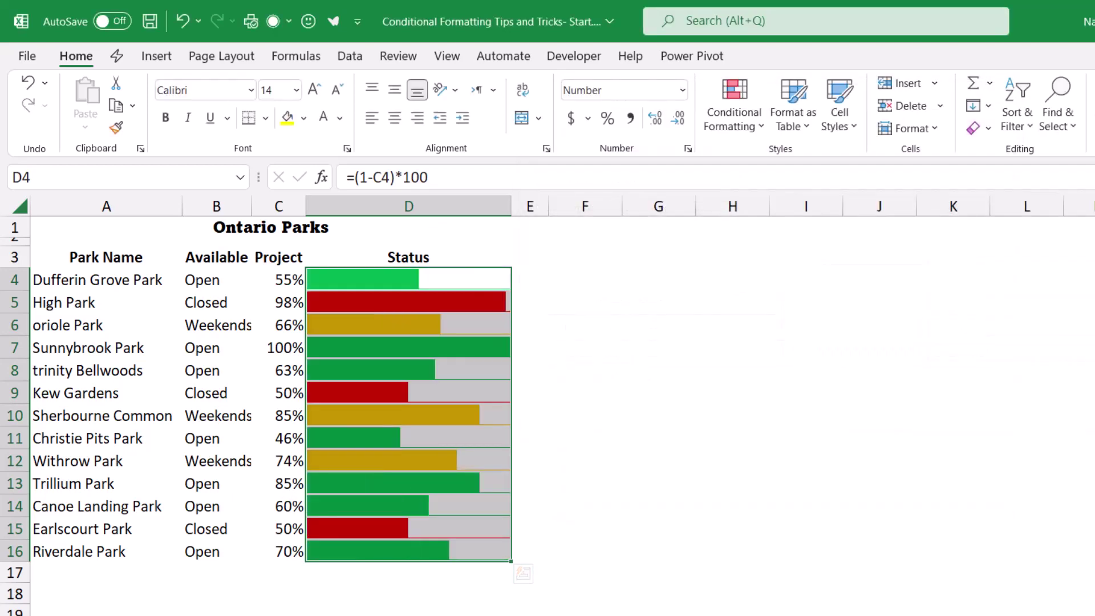
{"action": "left_click", "coordinate": [732, 506]}
- Fill E4:E16 with the project percentages using the formula =C4, and widen column E to fit them
{"action": "left_click", "coordinate": [530, 279]}
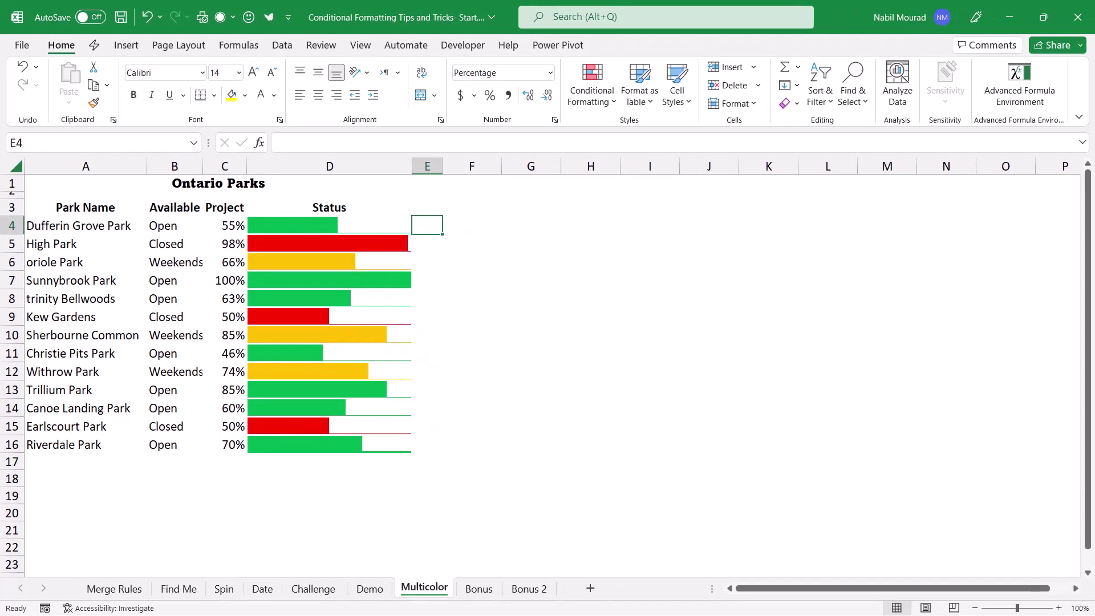
{"action": "type", "text": "="}
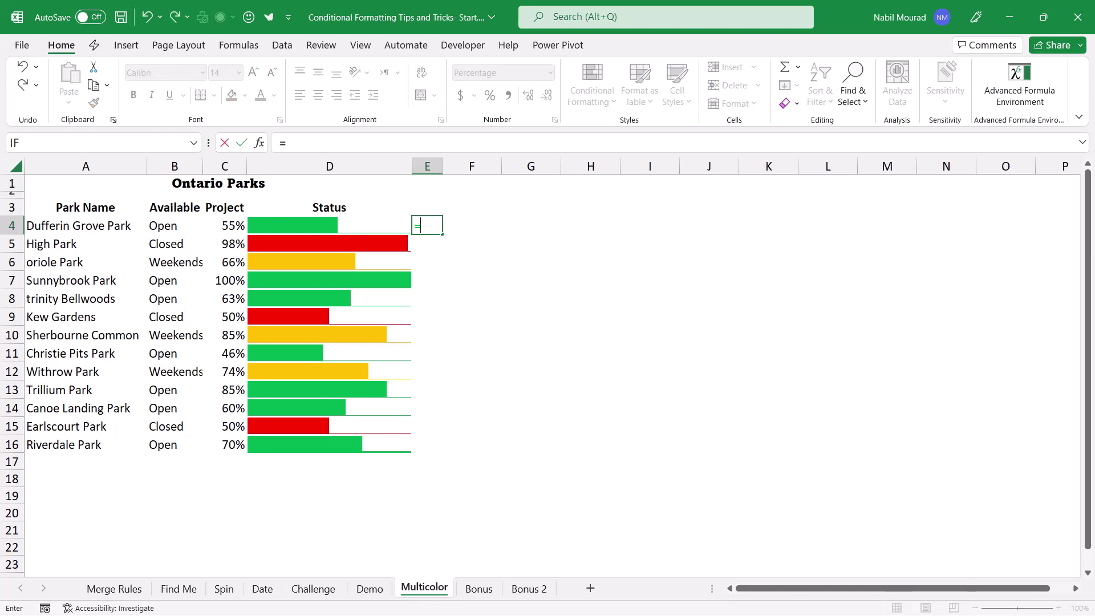
{"action": "left_click", "coordinate": [225, 226]}
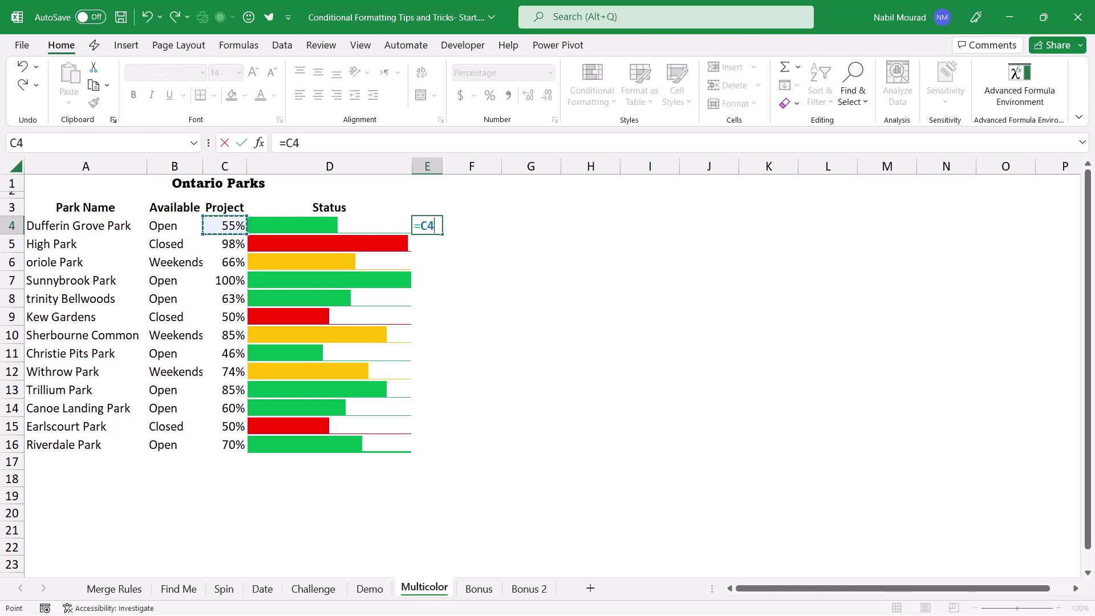
{"action": "key", "text": "ctrl+Return"}
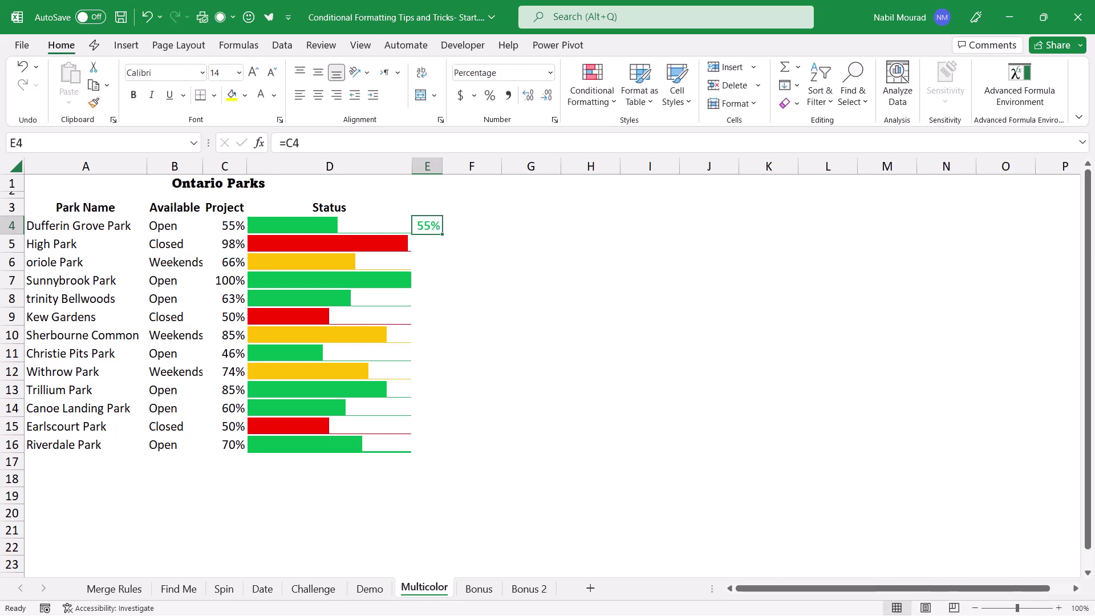
{"action": "double_click", "coordinate": [442, 234]}
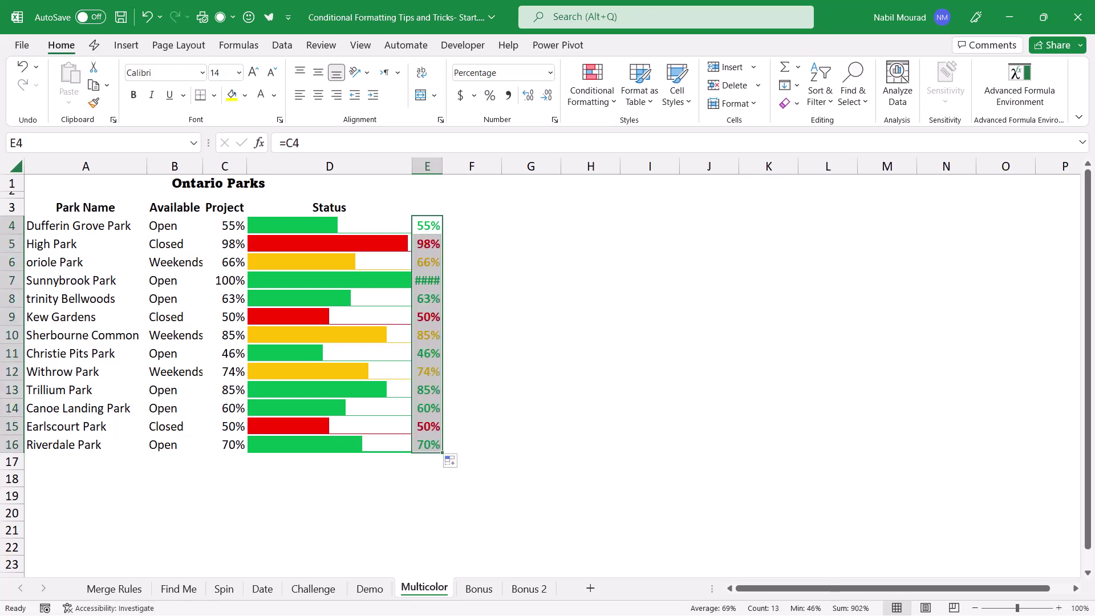
{"action": "left_click_drag", "start_coordinate": [443, 166], "coordinate": [454, 166]}
{"action": "left_click", "coordinate": [432, 226]}
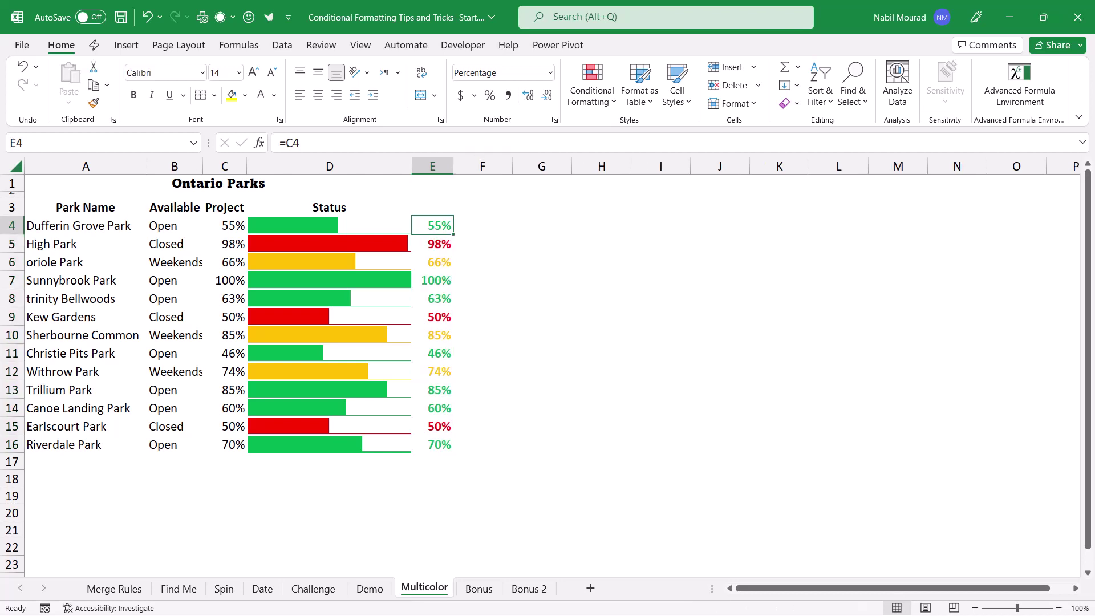